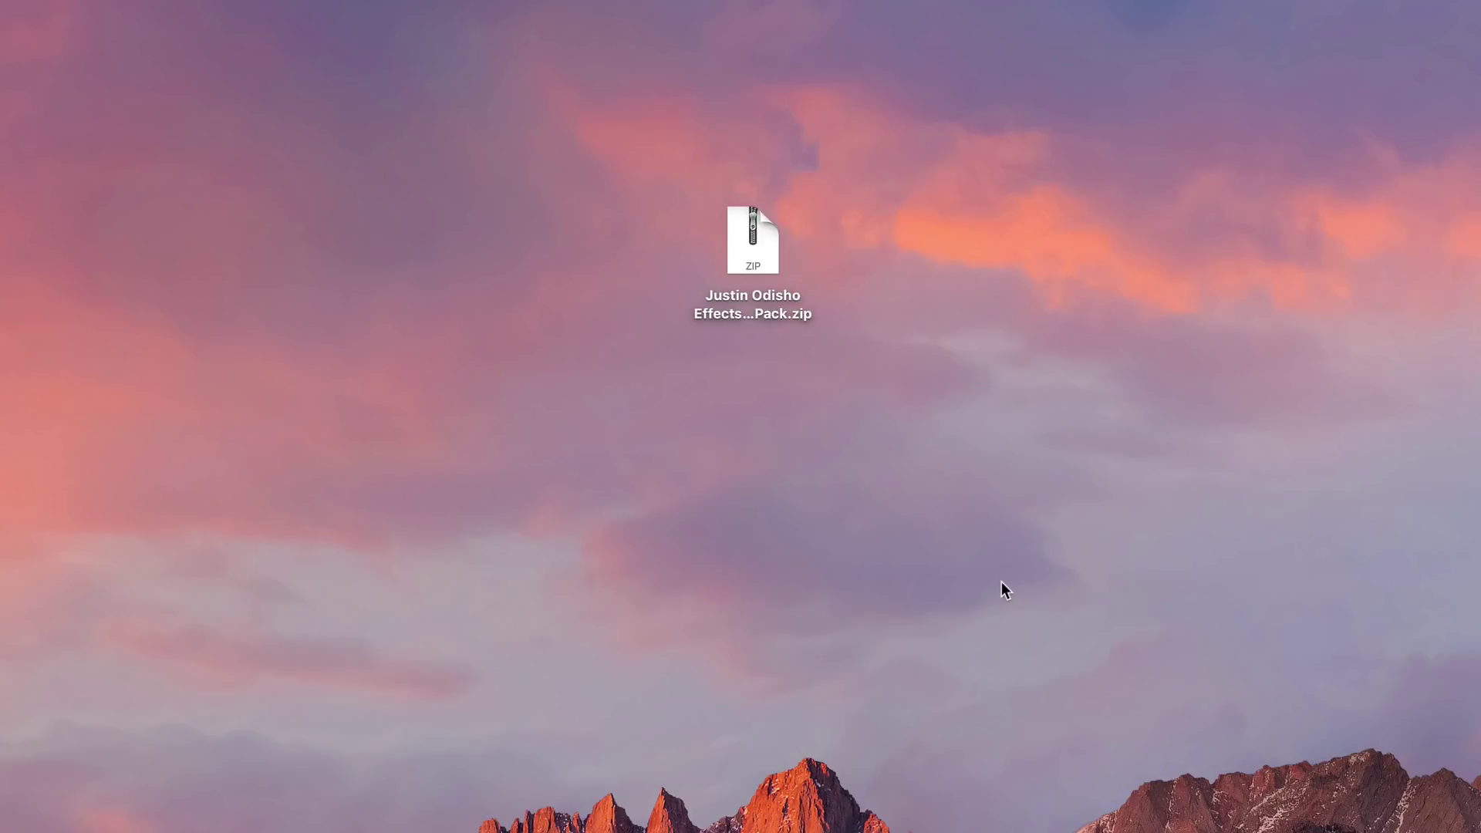
Unzip the Justin Odisho preset pack ZIP on the desktop and move the extracted folder aside.
click(771, 258)
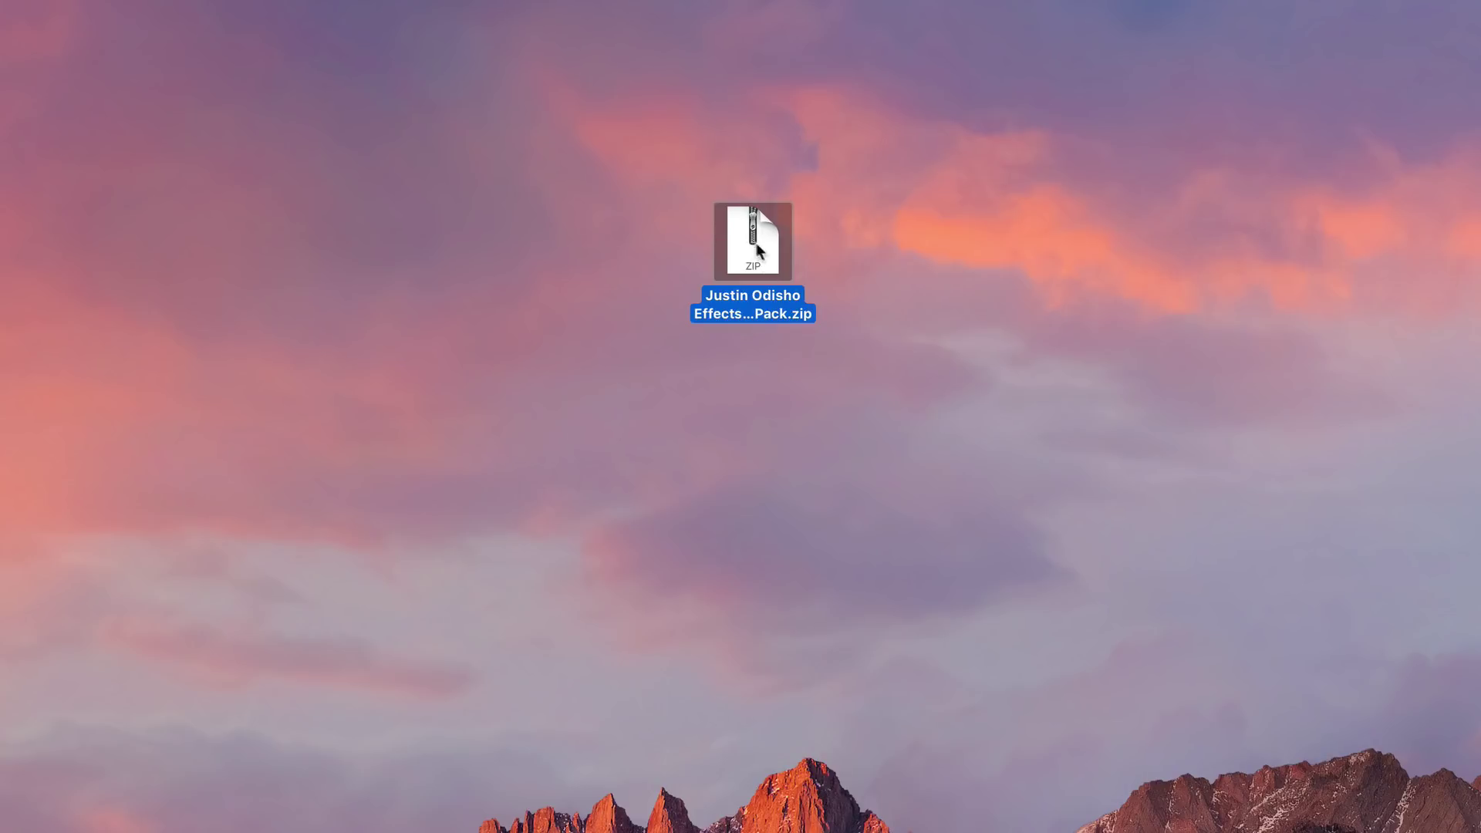
double_click(751, 247)
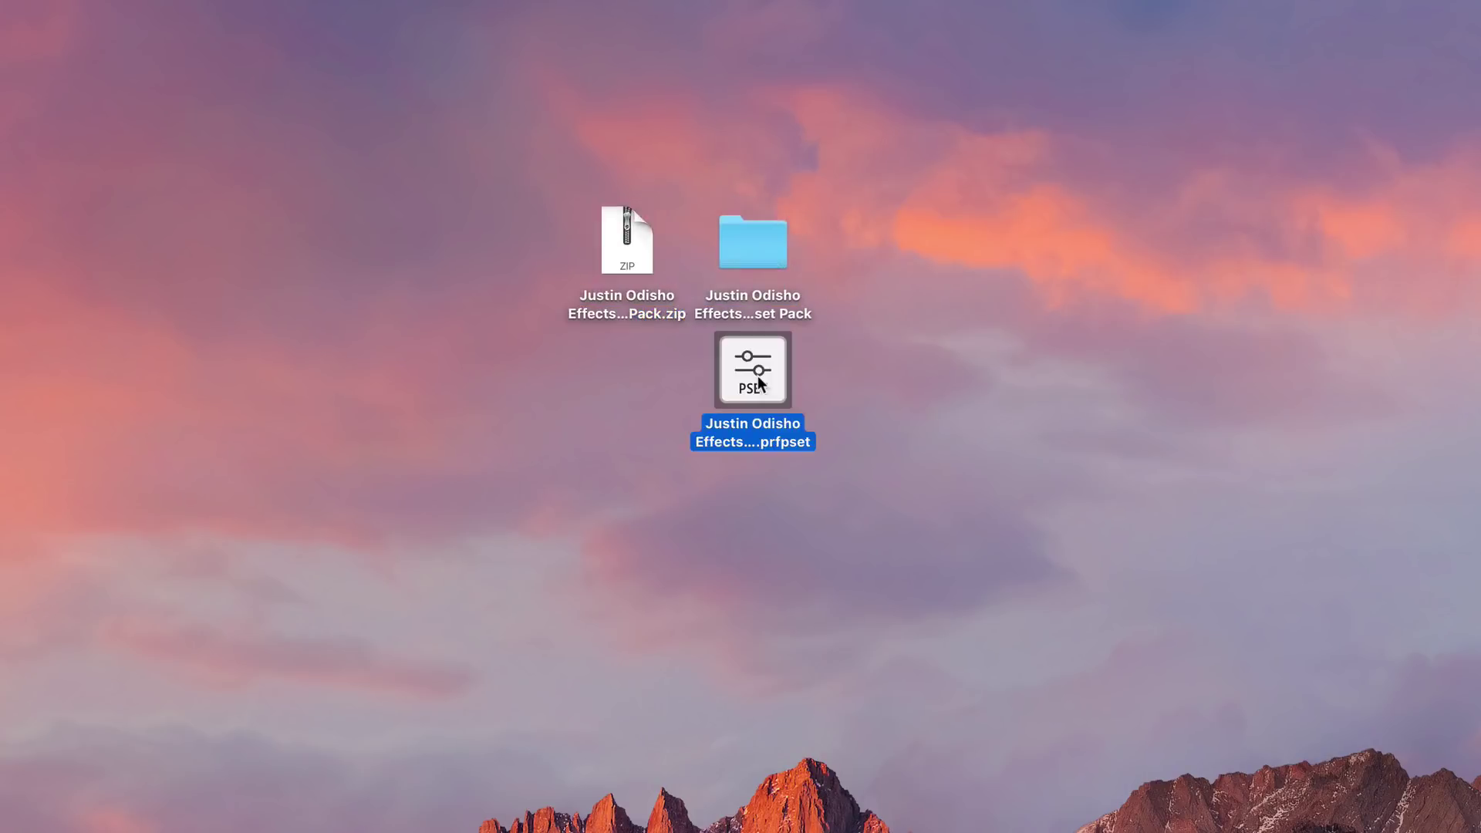
drag(750, 263, 857, 243)
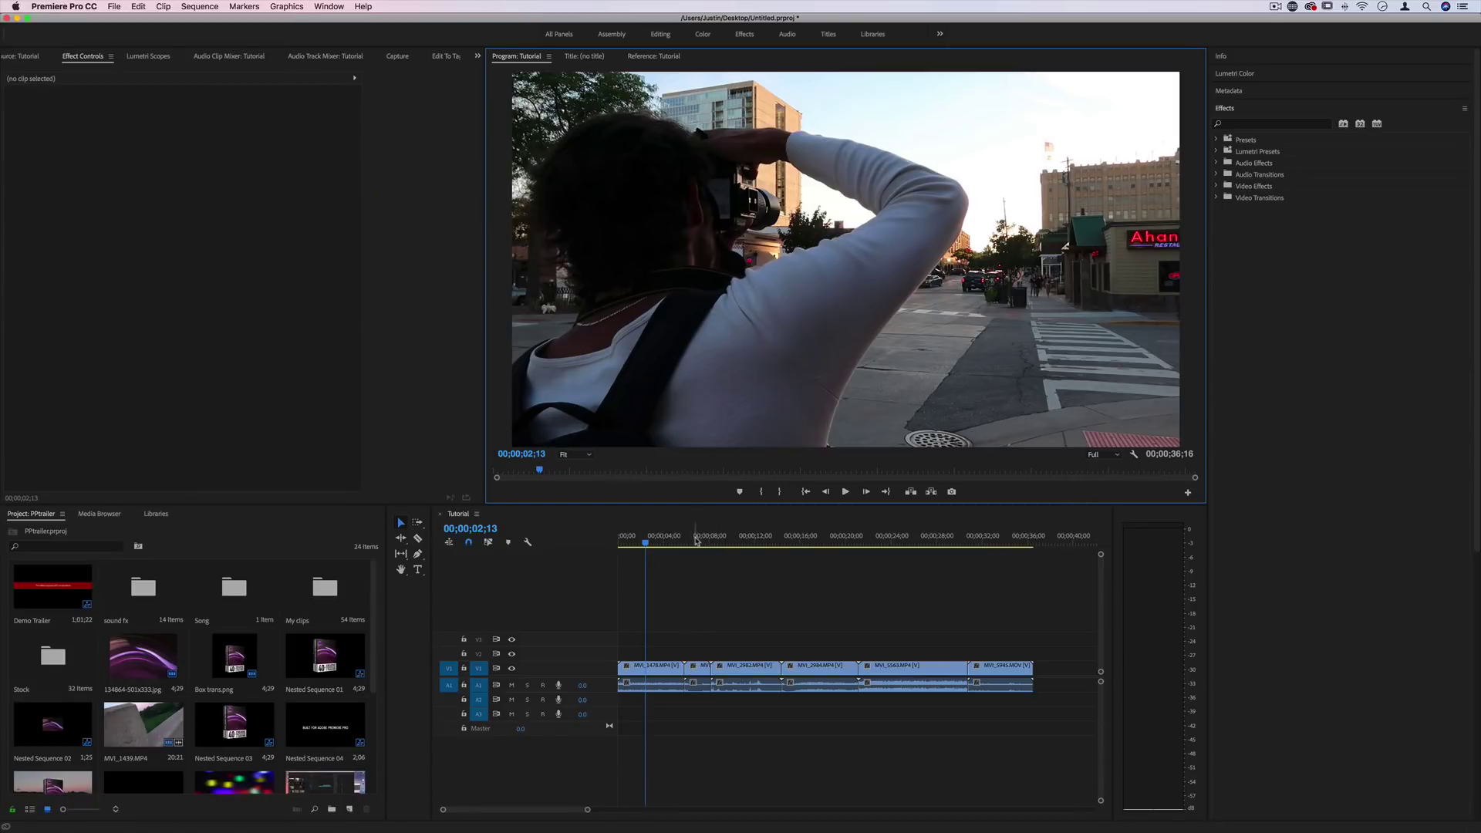
Scrub the Tutorial sequence, fold the Effects panel, and look at the Window workspaces list.
mouse_move(694, 542)
mouse_down()
mouse_move(729, 542)
mouse_move(704, 543)
mouse_up()
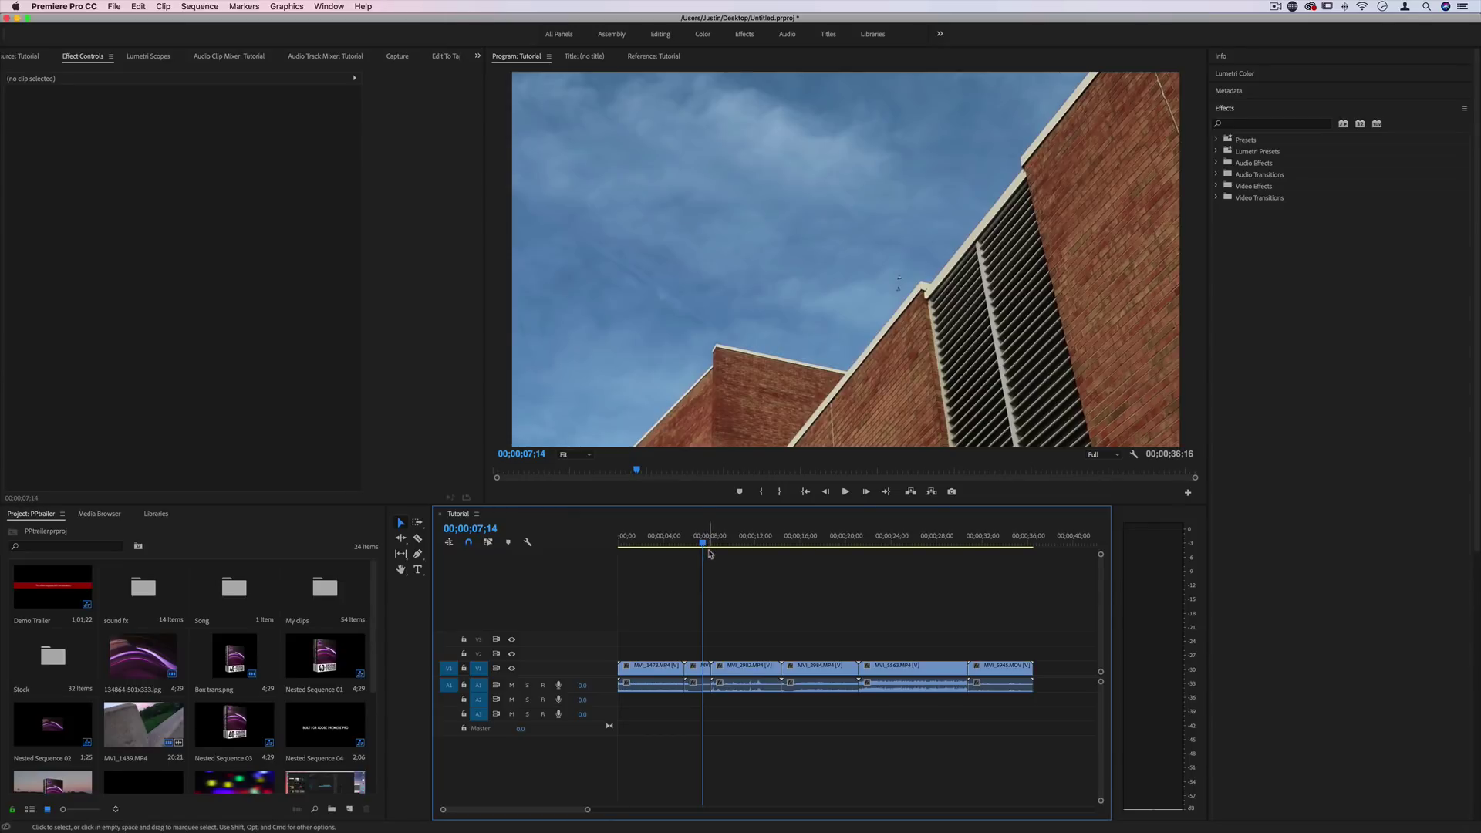
click(1227, 111)
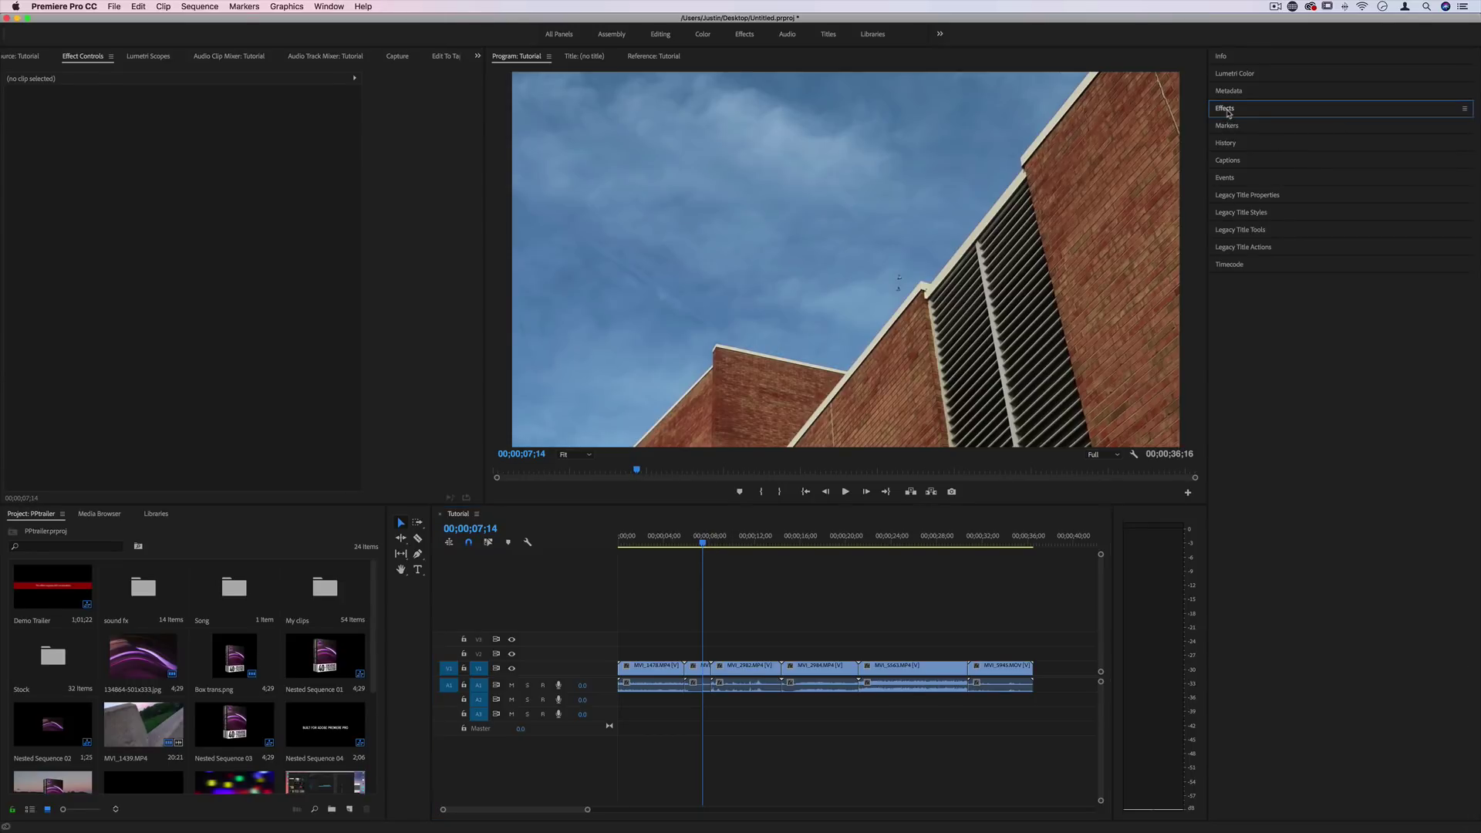
click(330, 6)
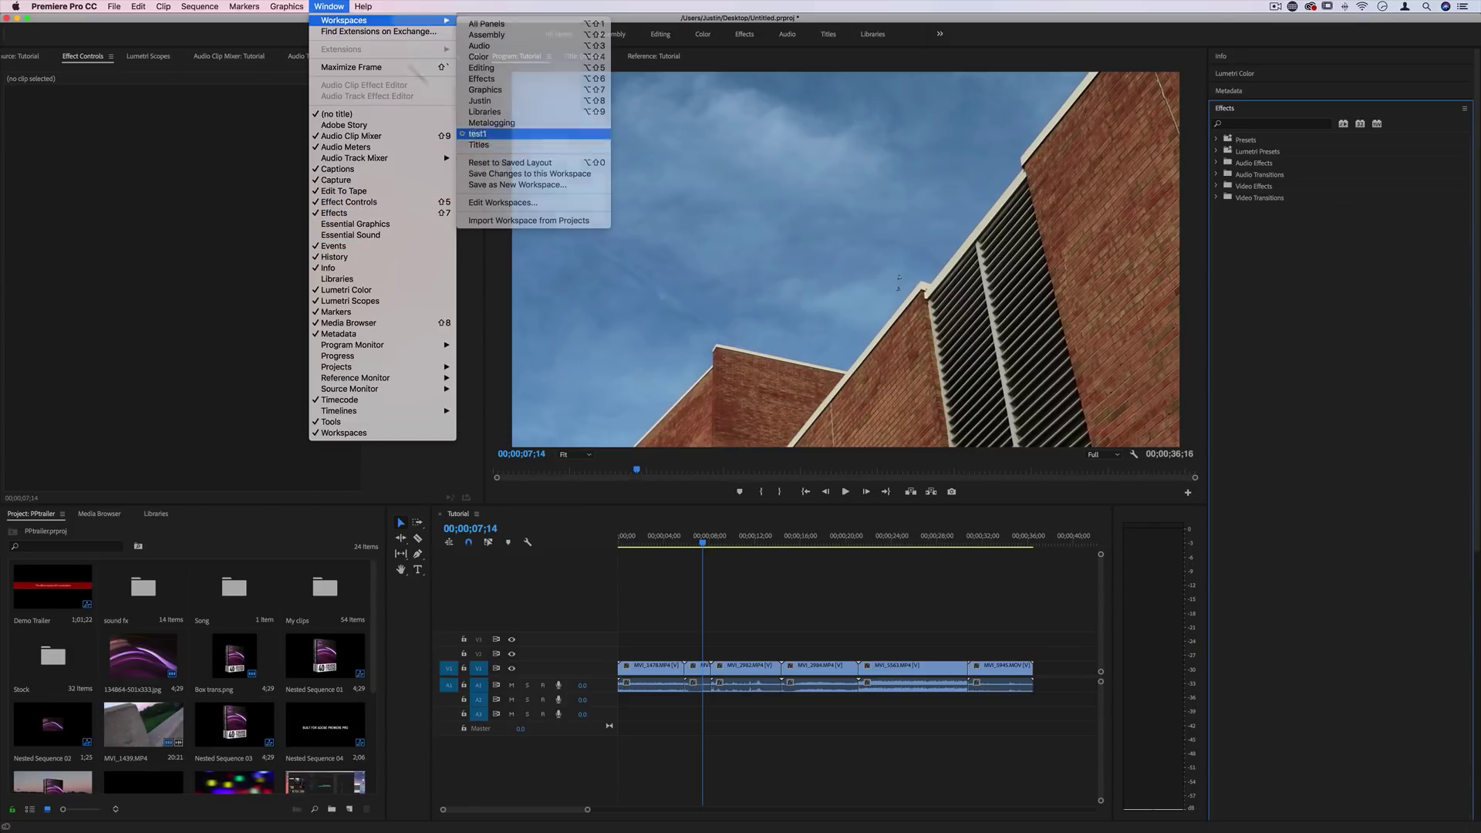
click(331, 6)
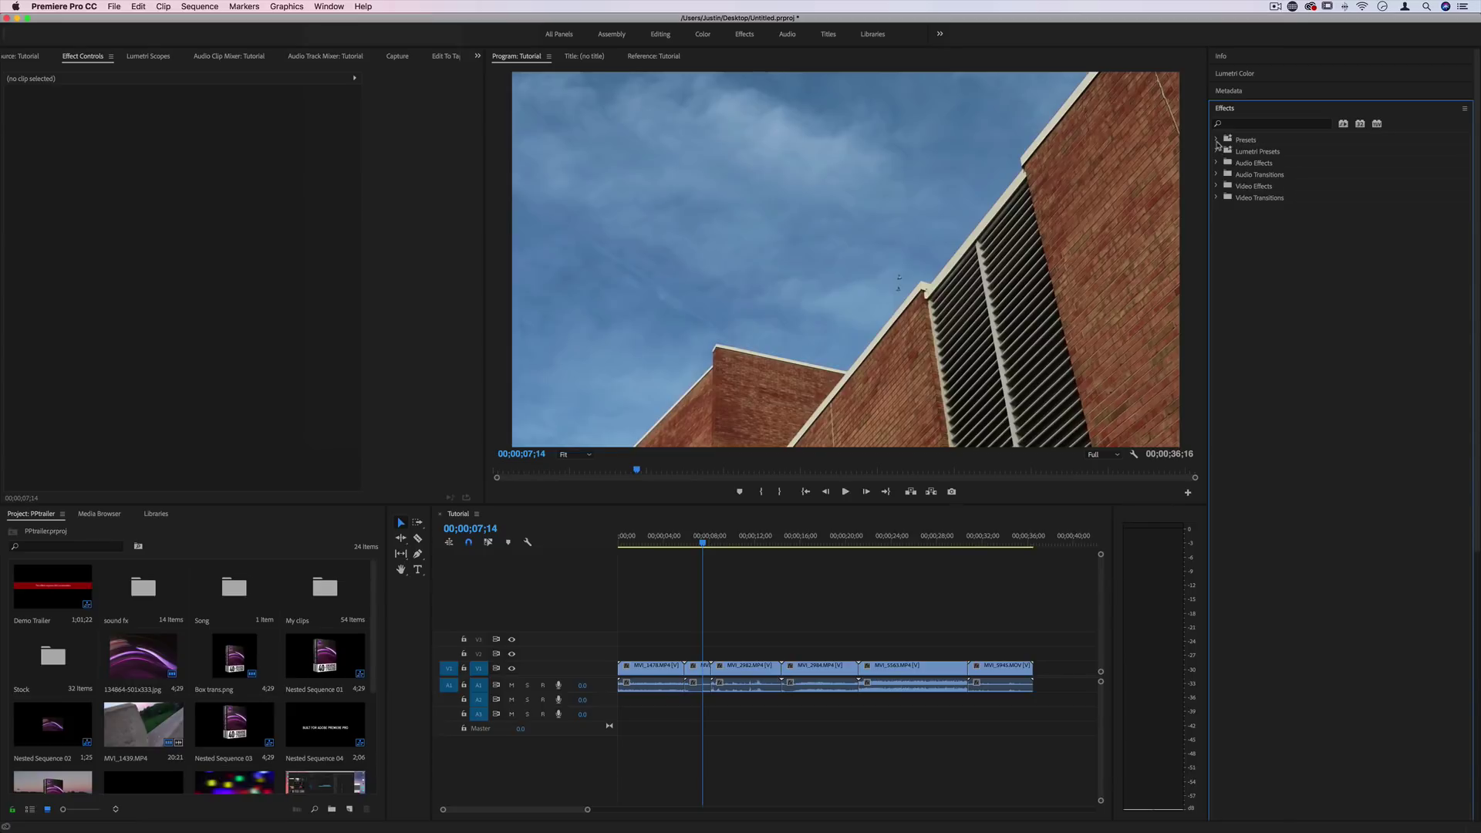
Import the preset pack's .prfpset file into the Effects panel's Presets folder.
click(1217, 140)
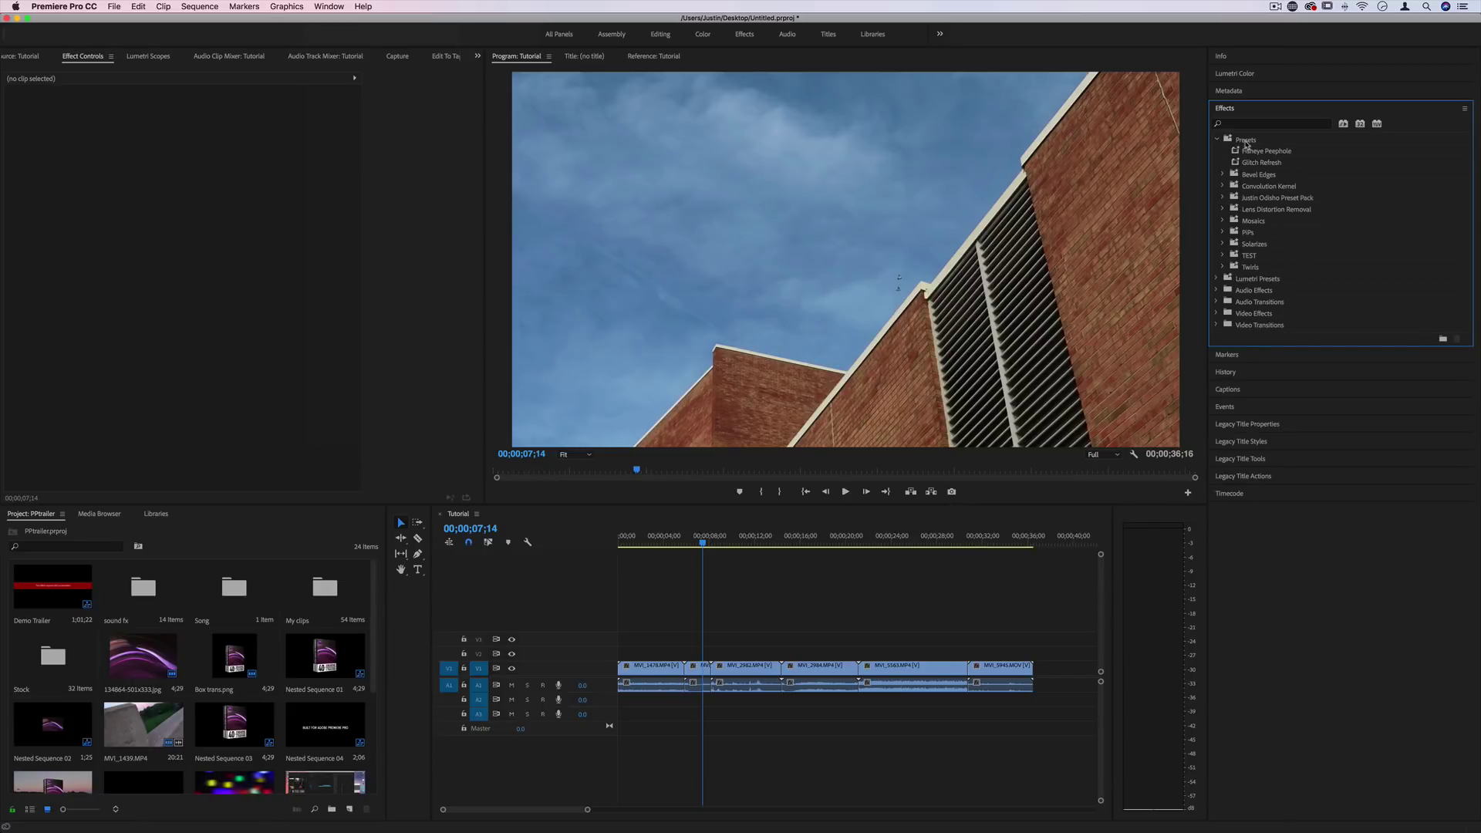
right_click(1244, 142)
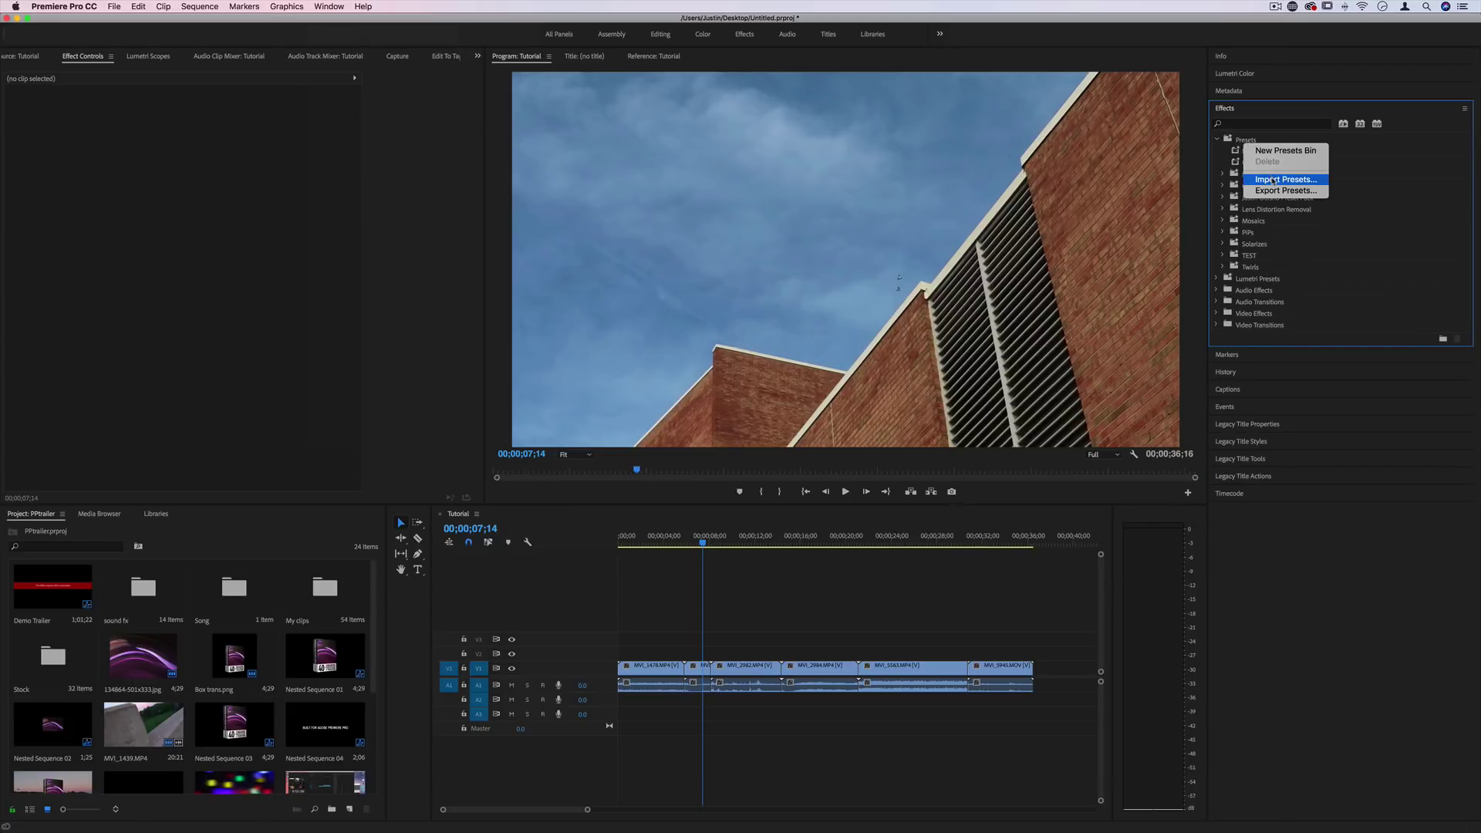
right_click(1257, 140)
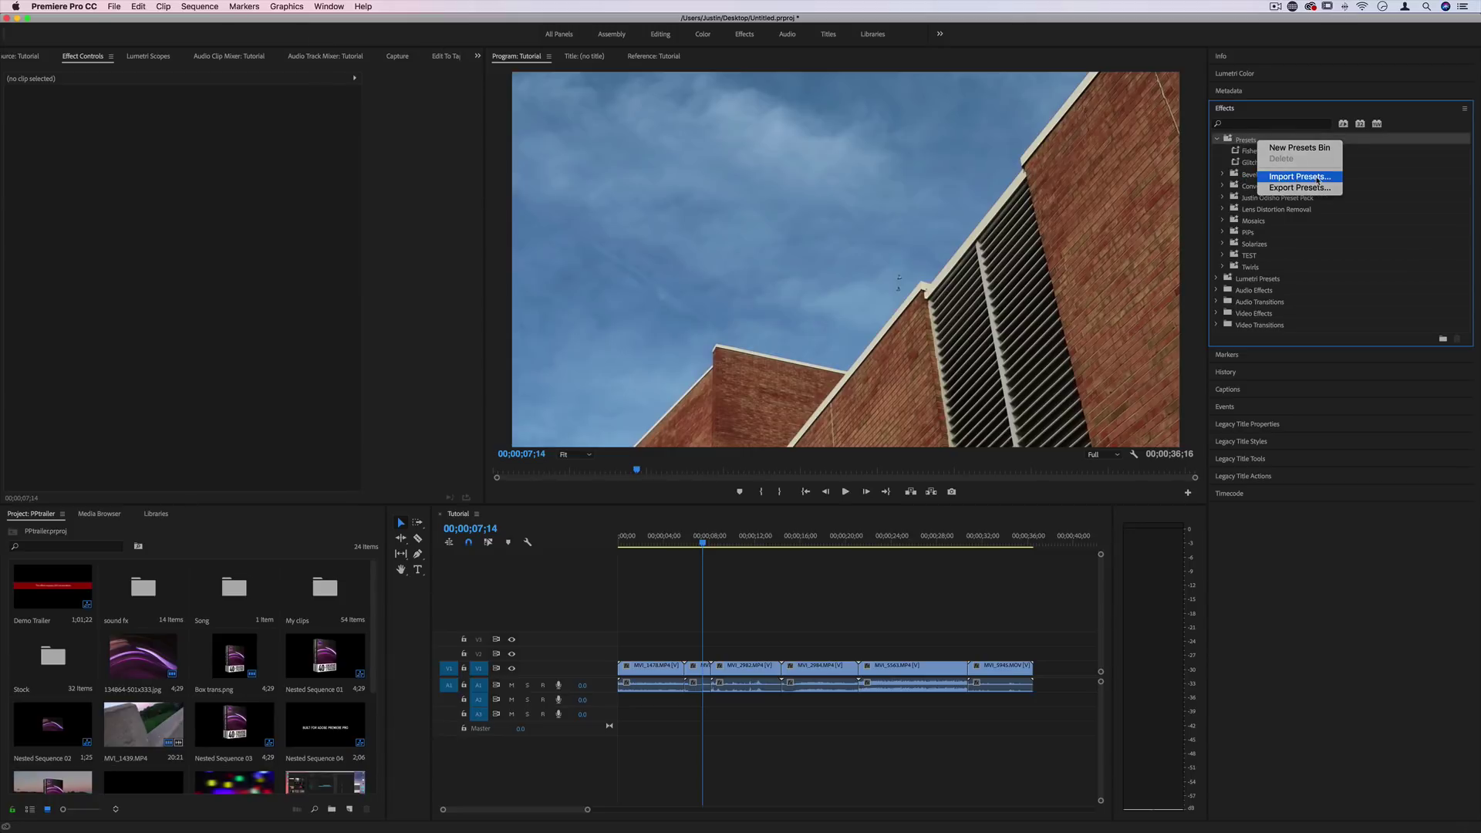
click(1300, 177)
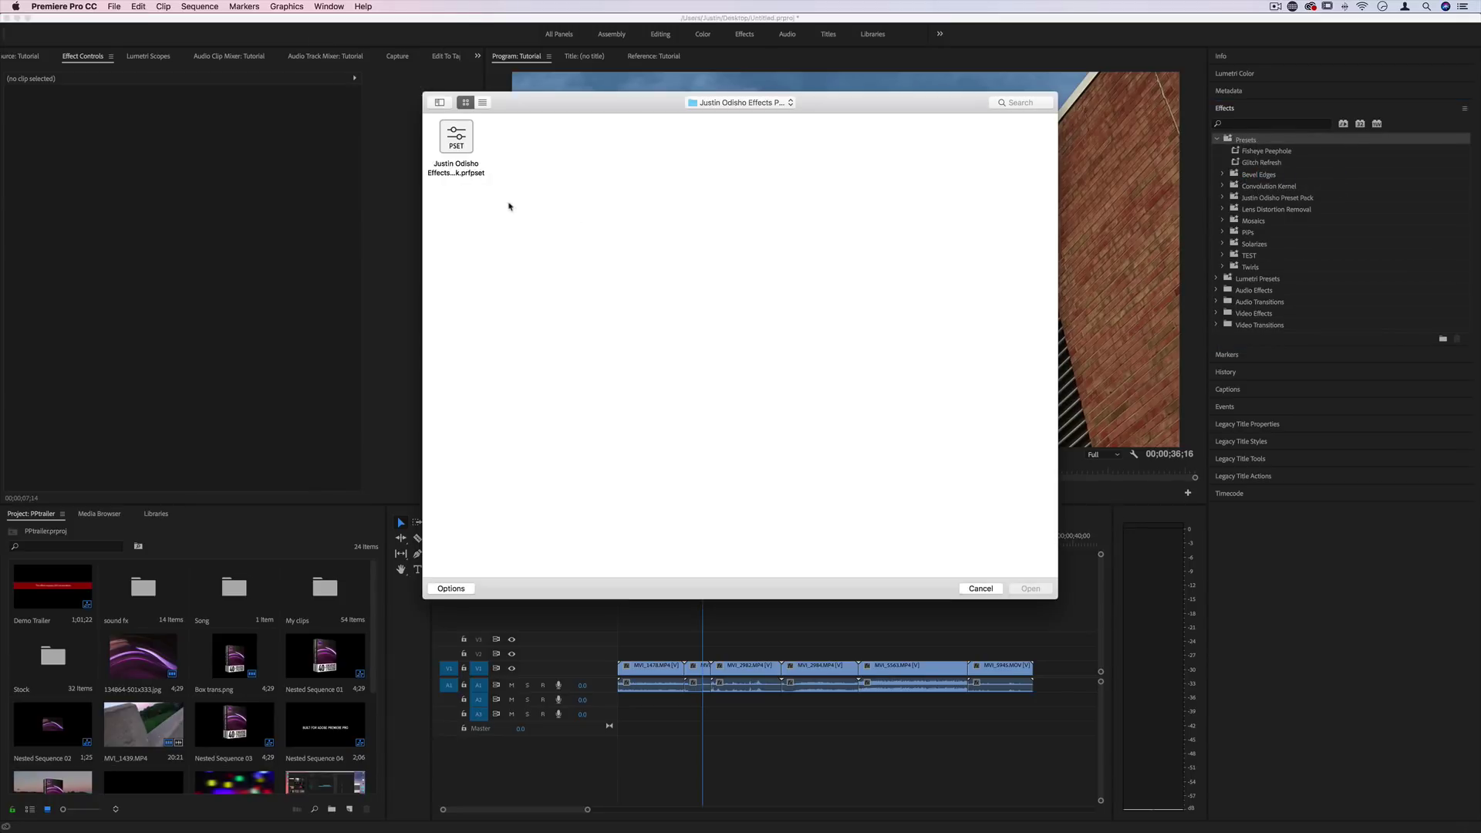
click(457, 136)
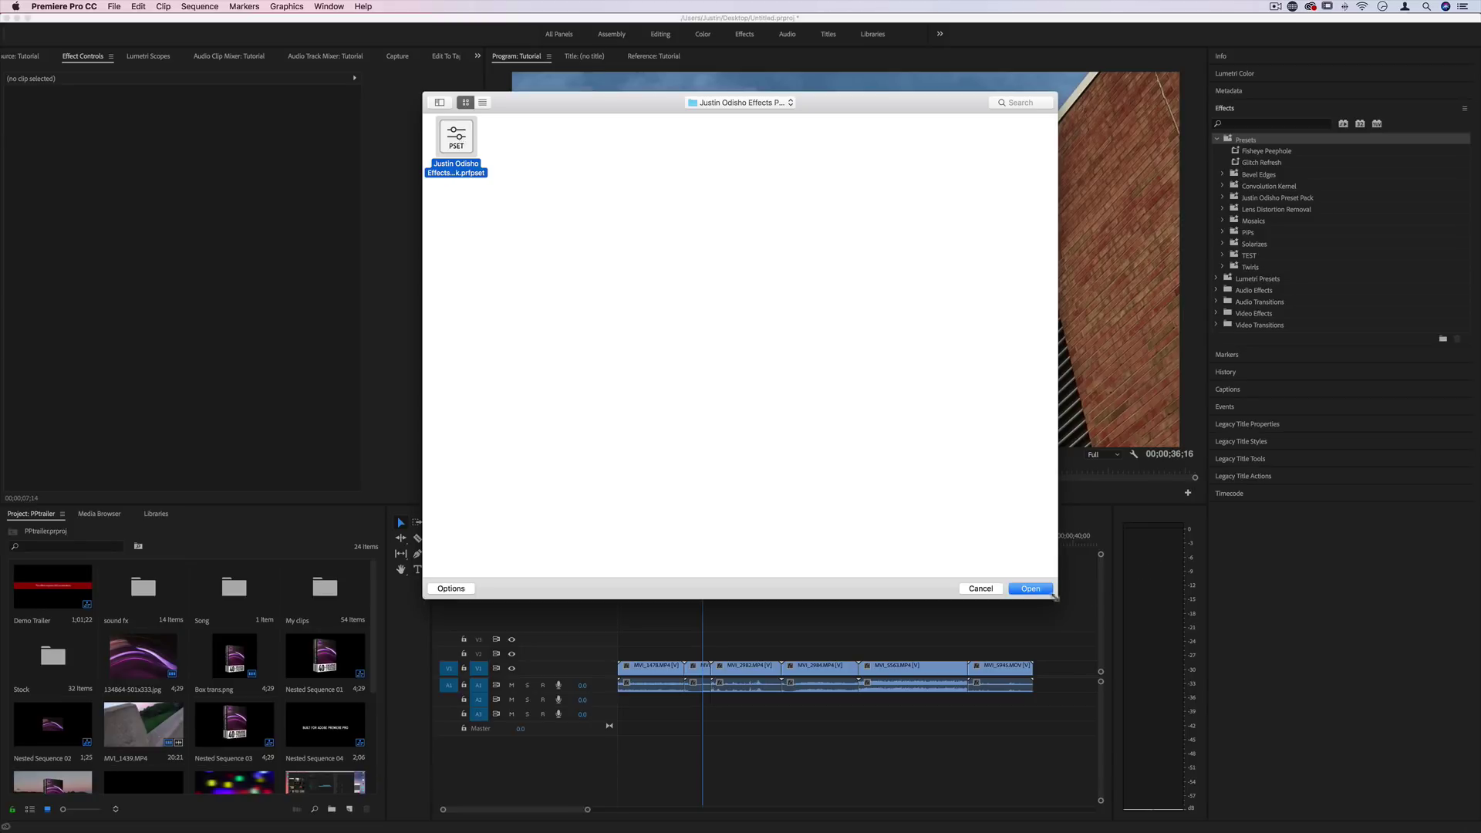
click(1032, 589)
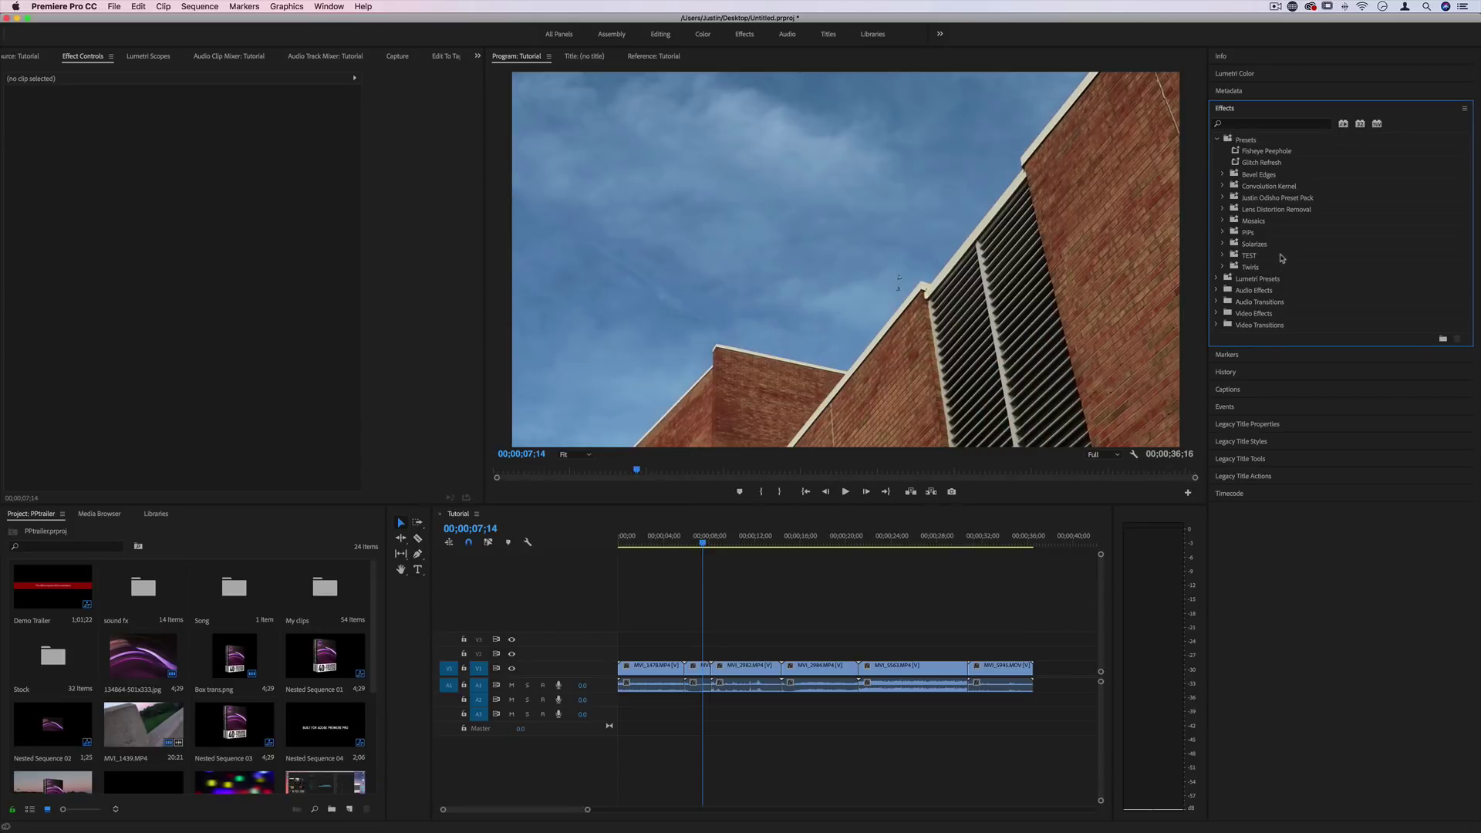
Expand the Justin Odisho Preset Pack folder and select its Effects subfolder.
click(1275, 199)
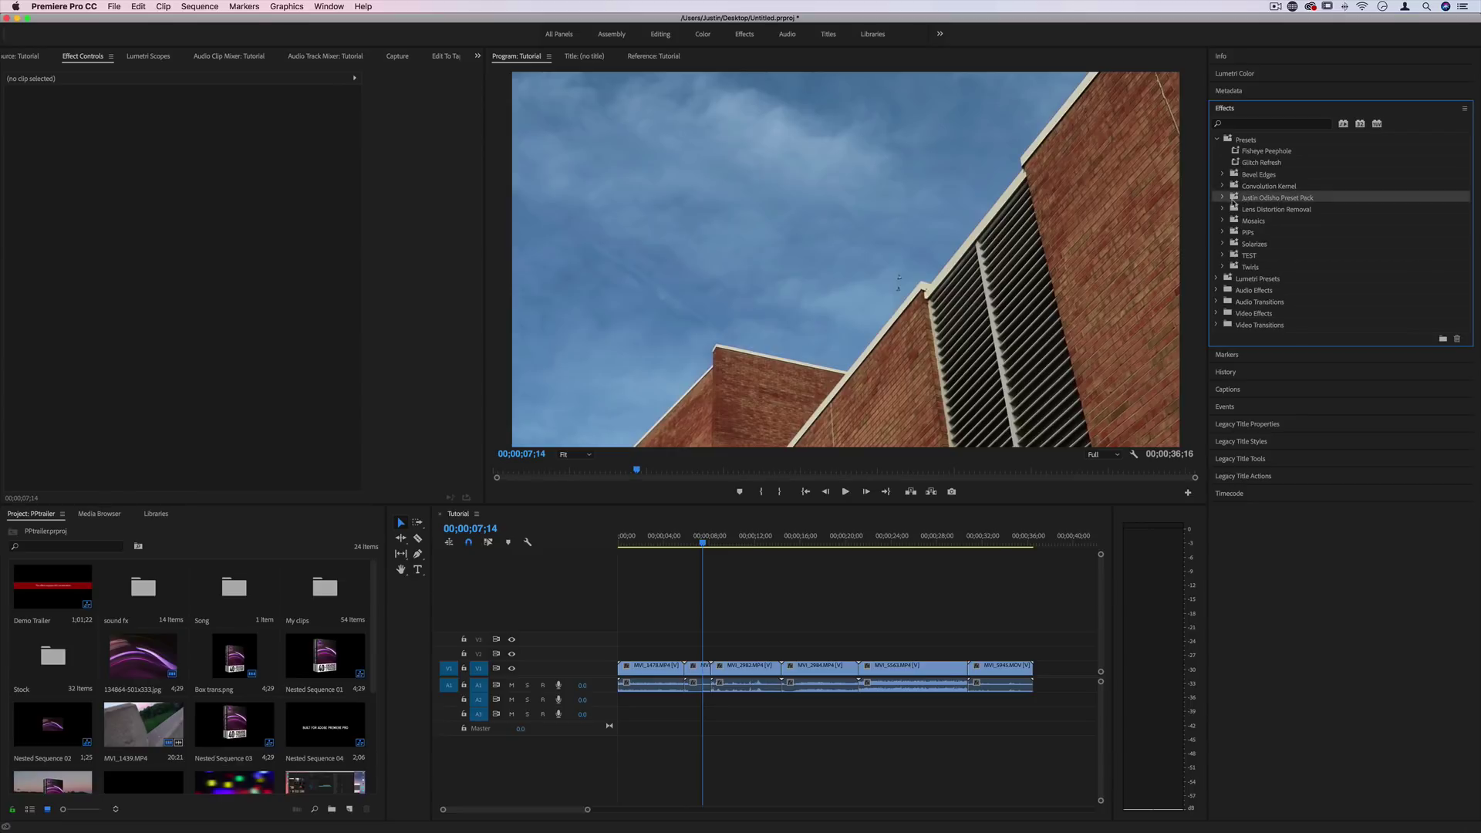
click(1220, 199)
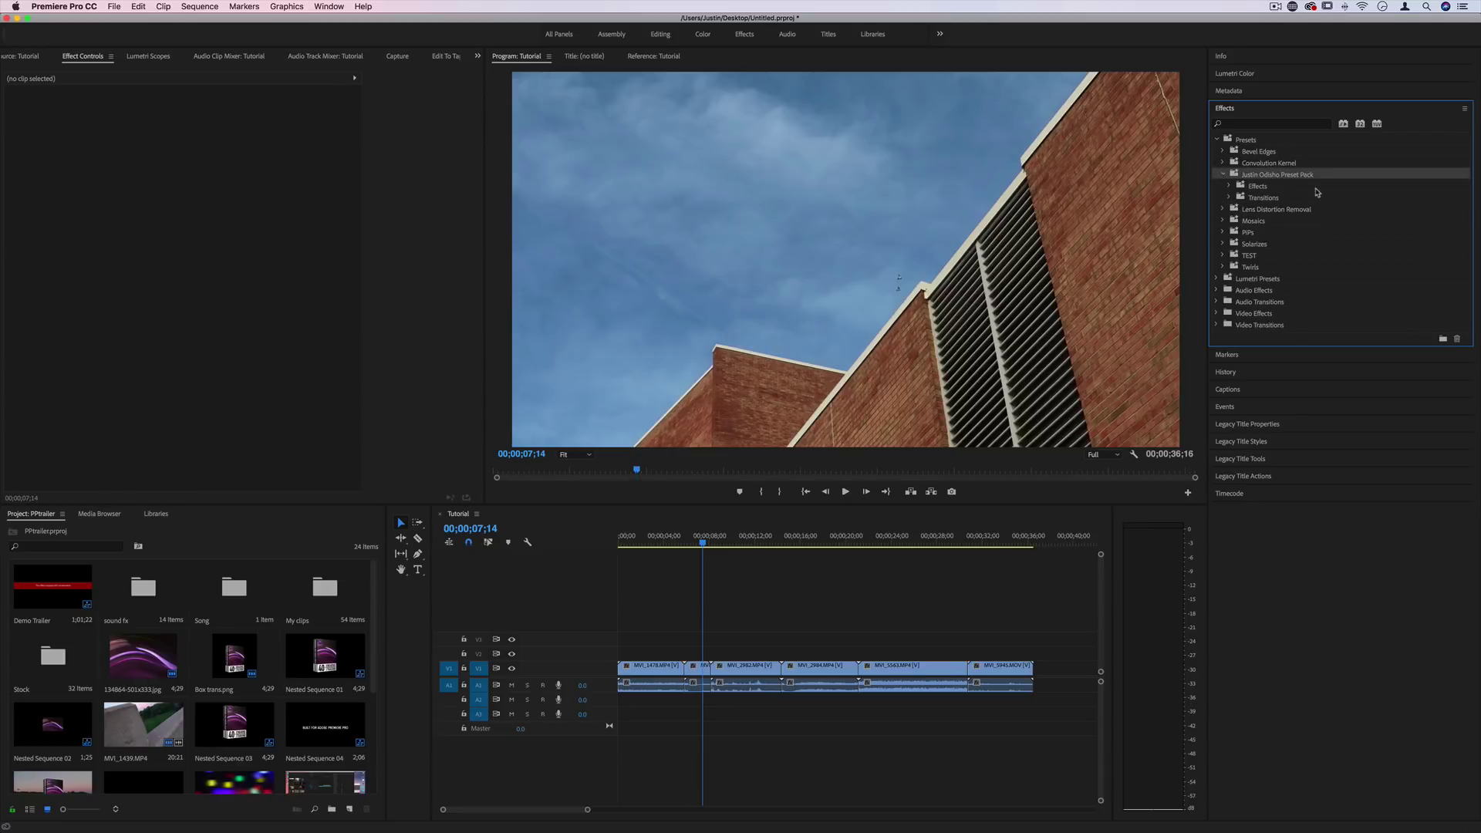
click(1268, 188)
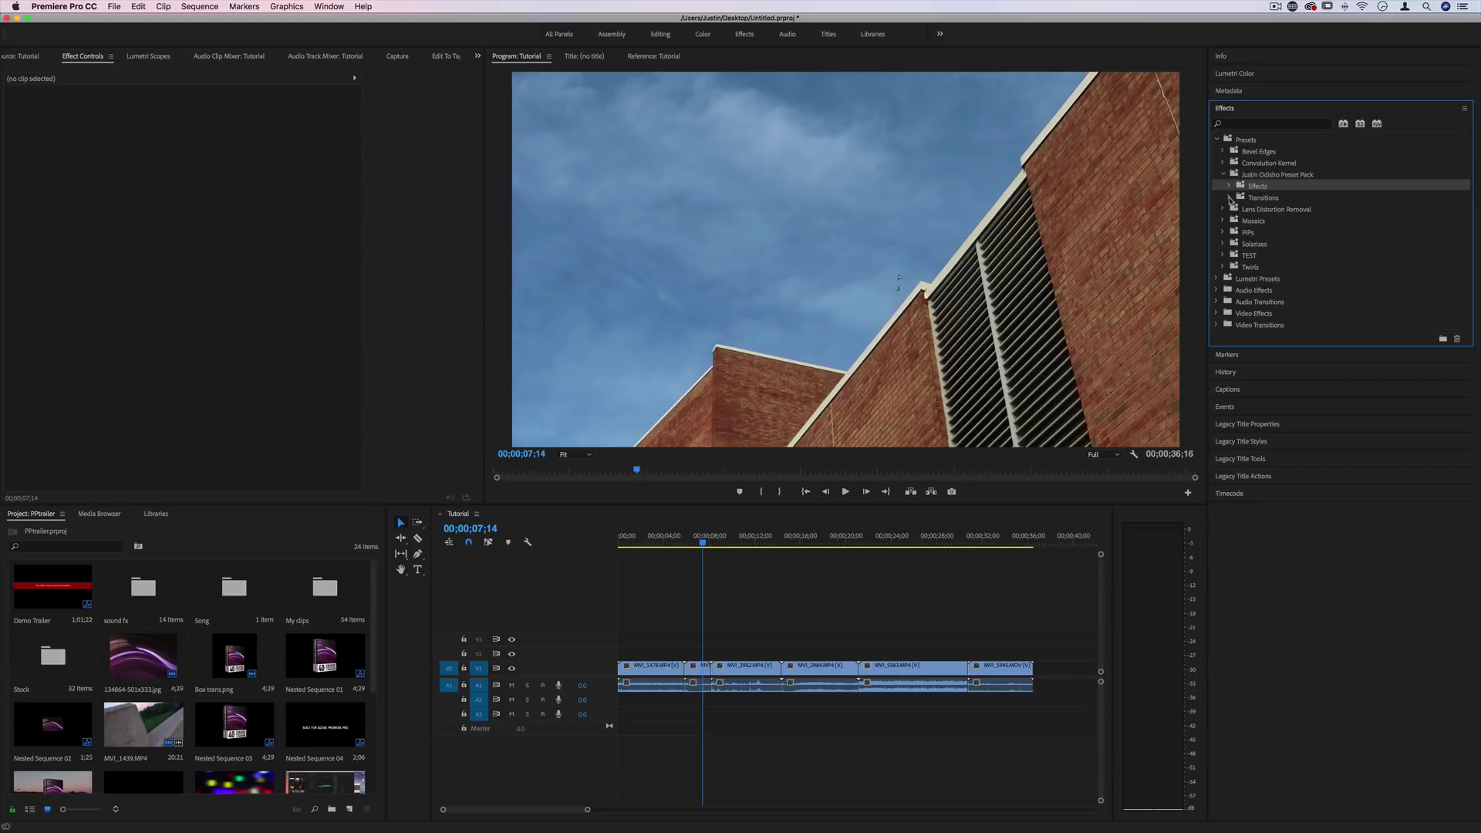
click(1229, 199)
key(Down)
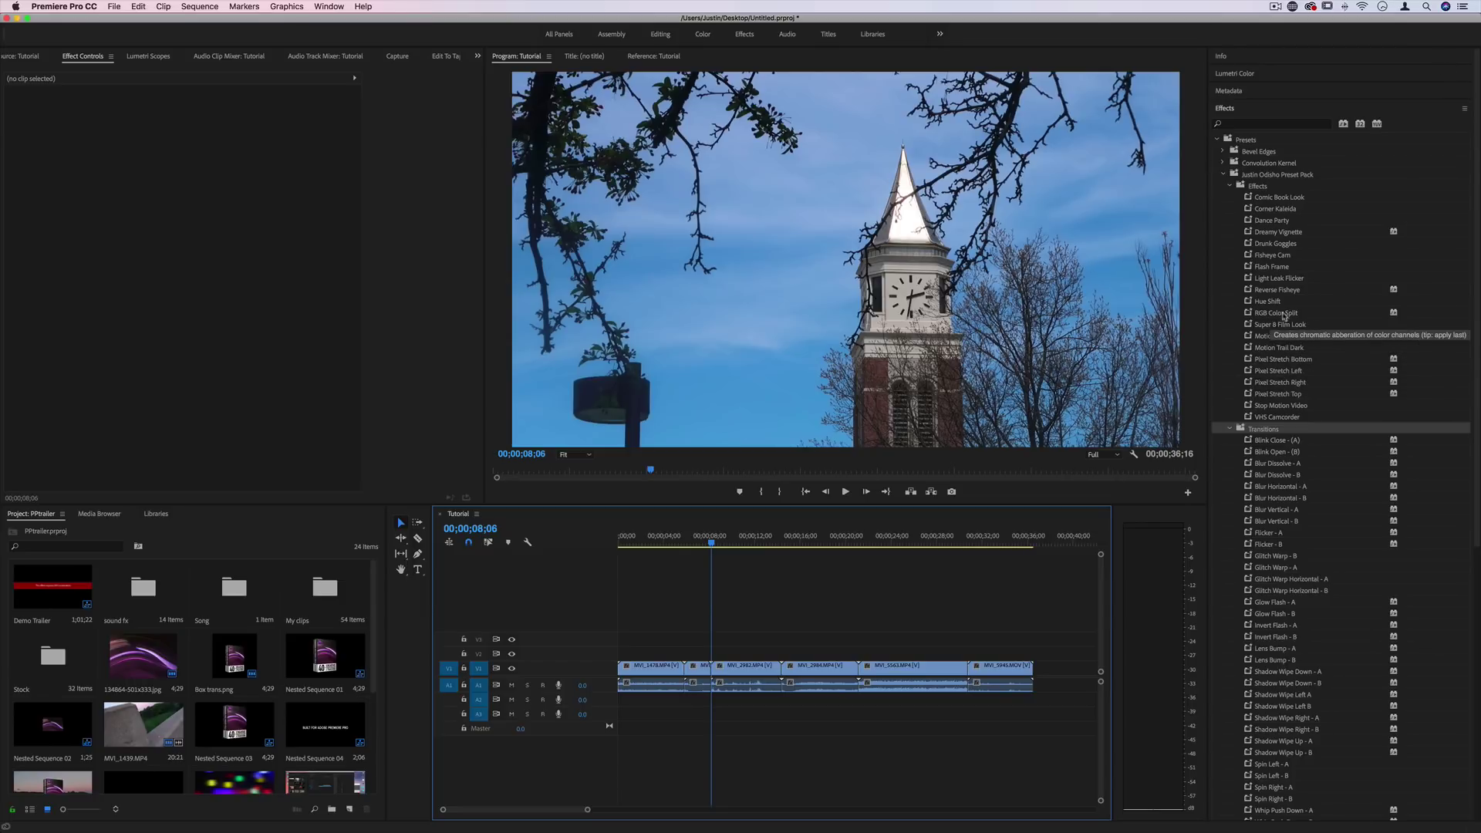
click(1284, 313)
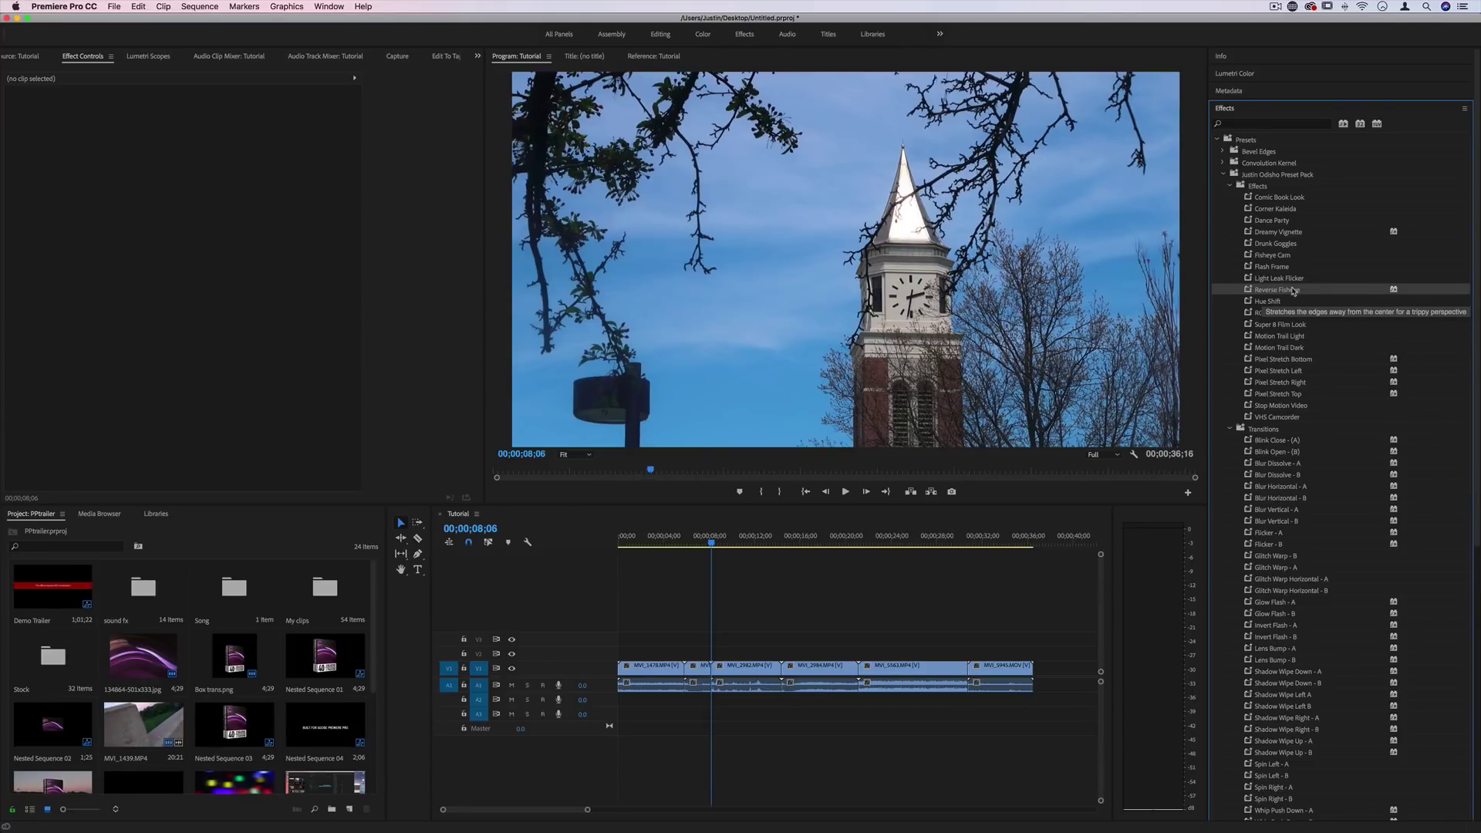
key(c)
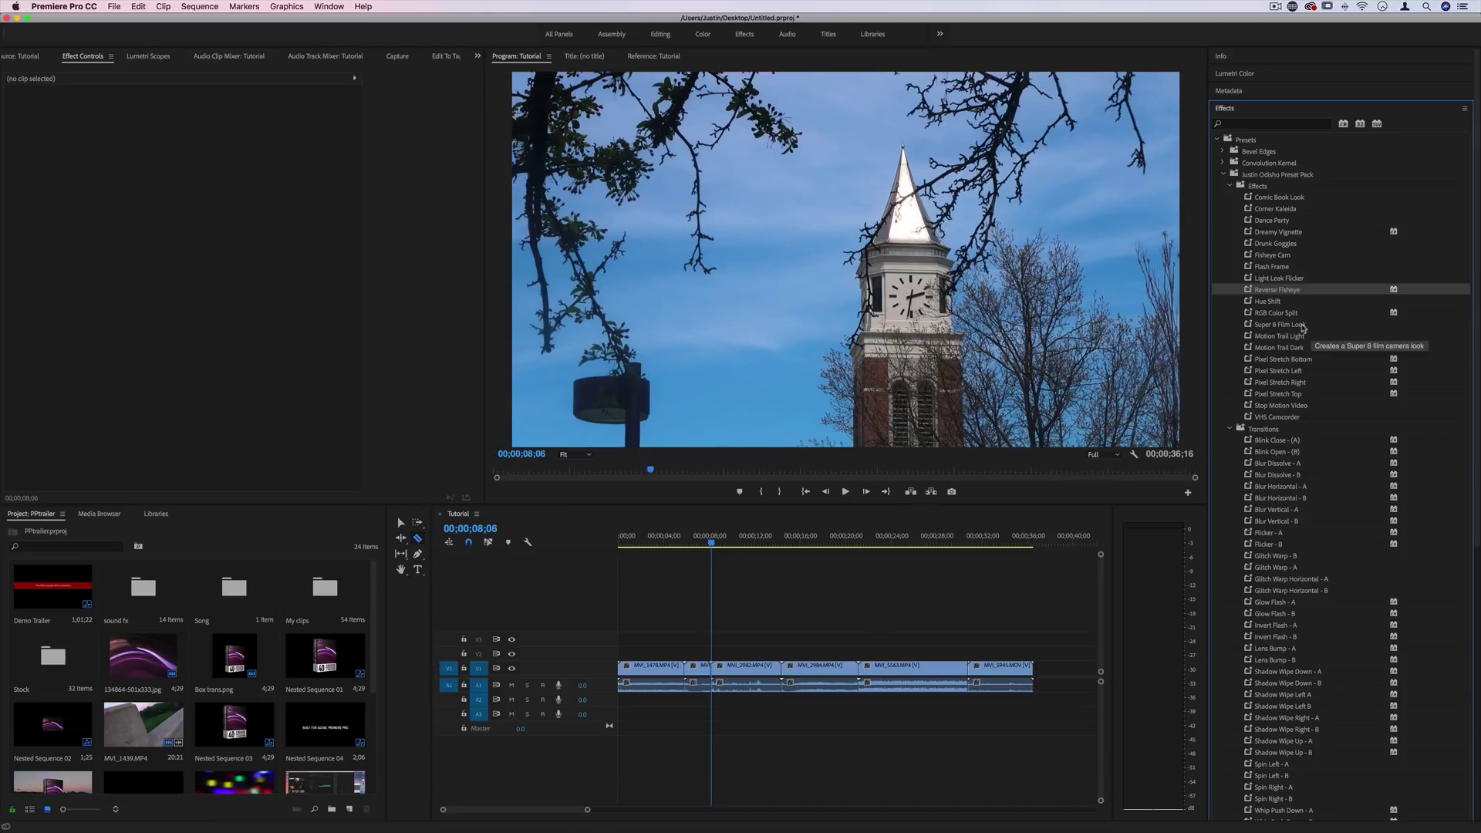
Apply Super 8 Film Look to clip MVI_2982 and preview the clip.
drag(1302, 328, 738, 671)
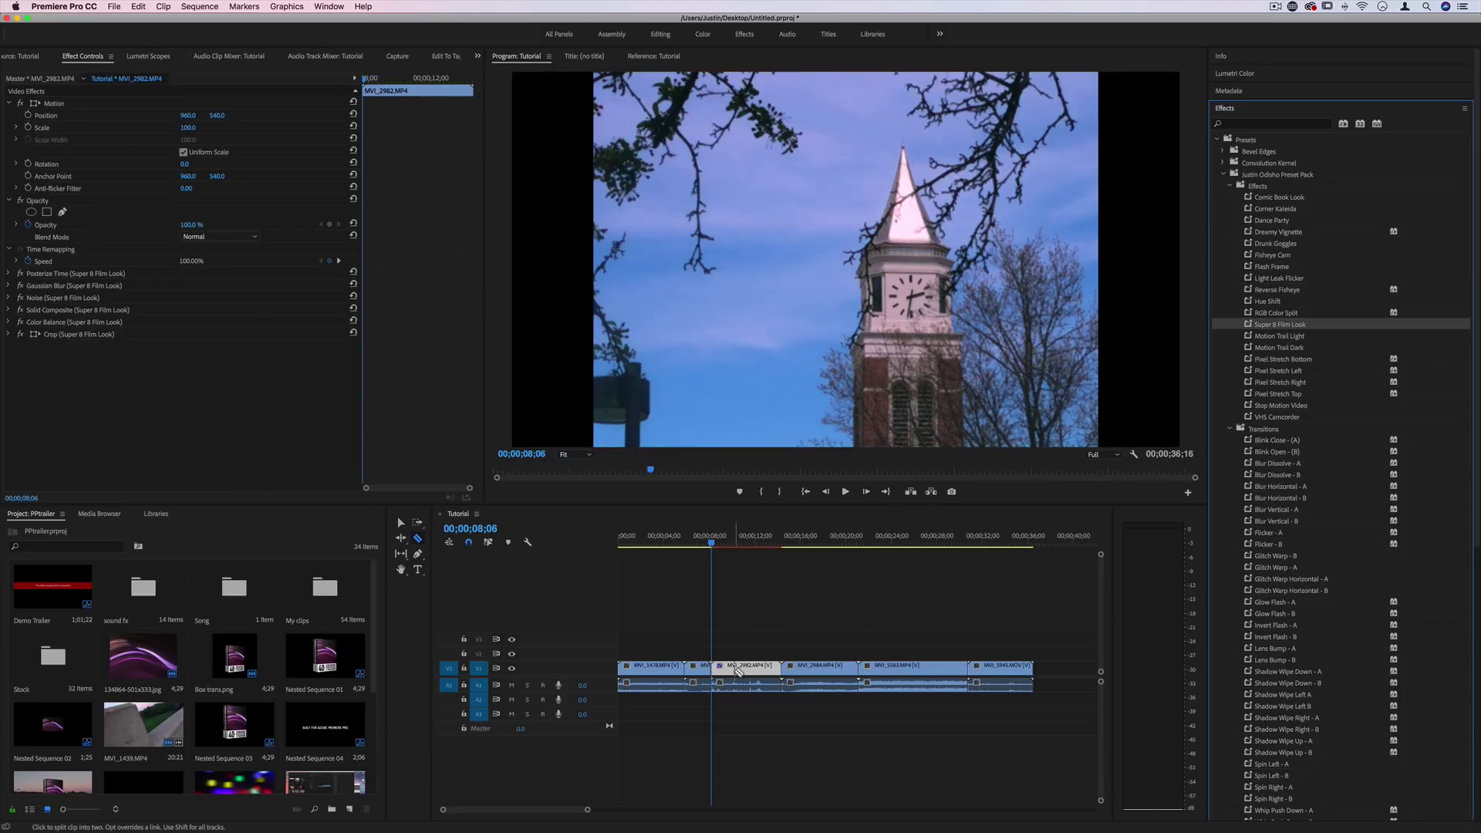
key(space)
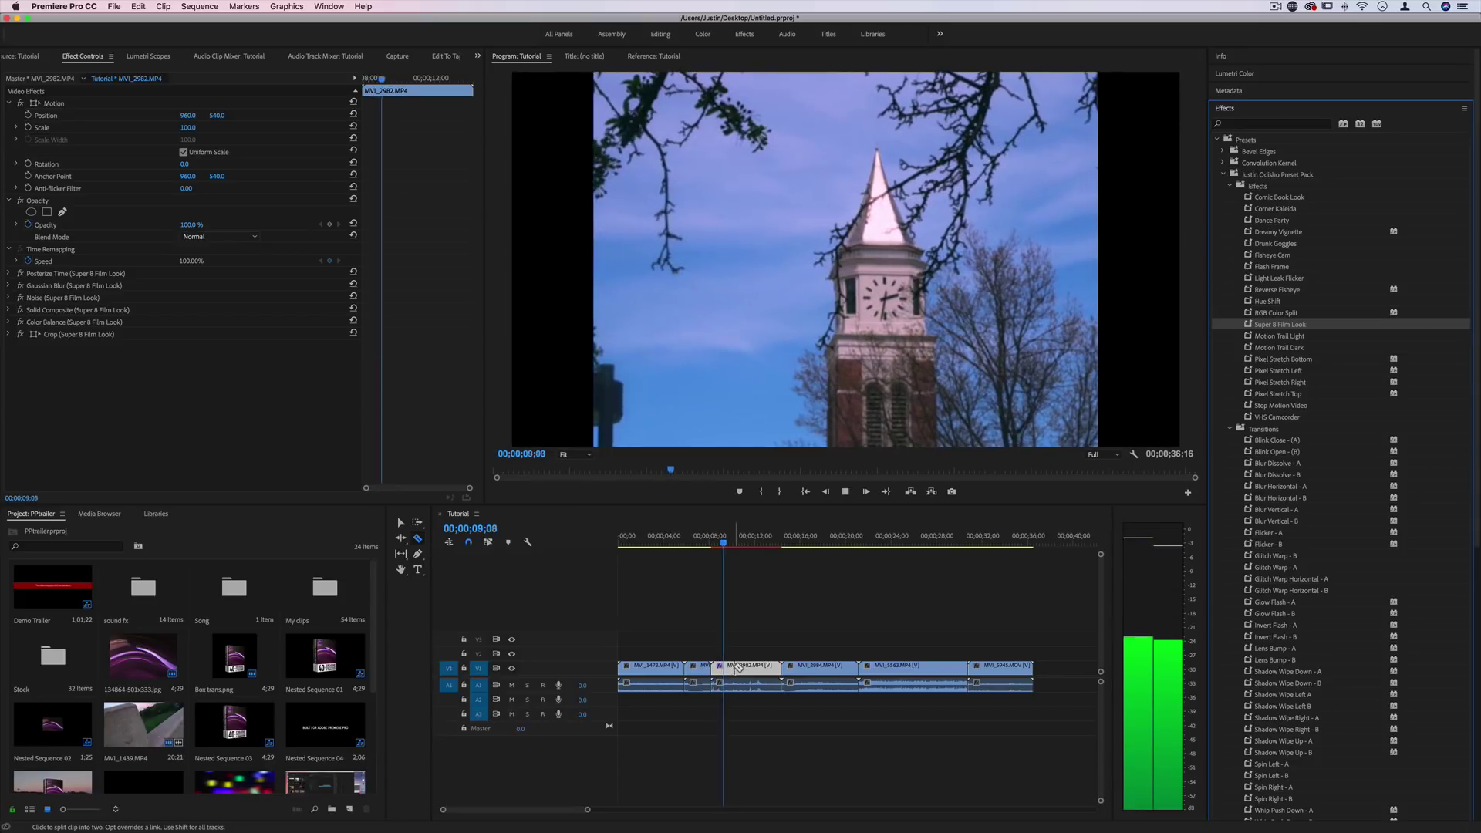
key(space)
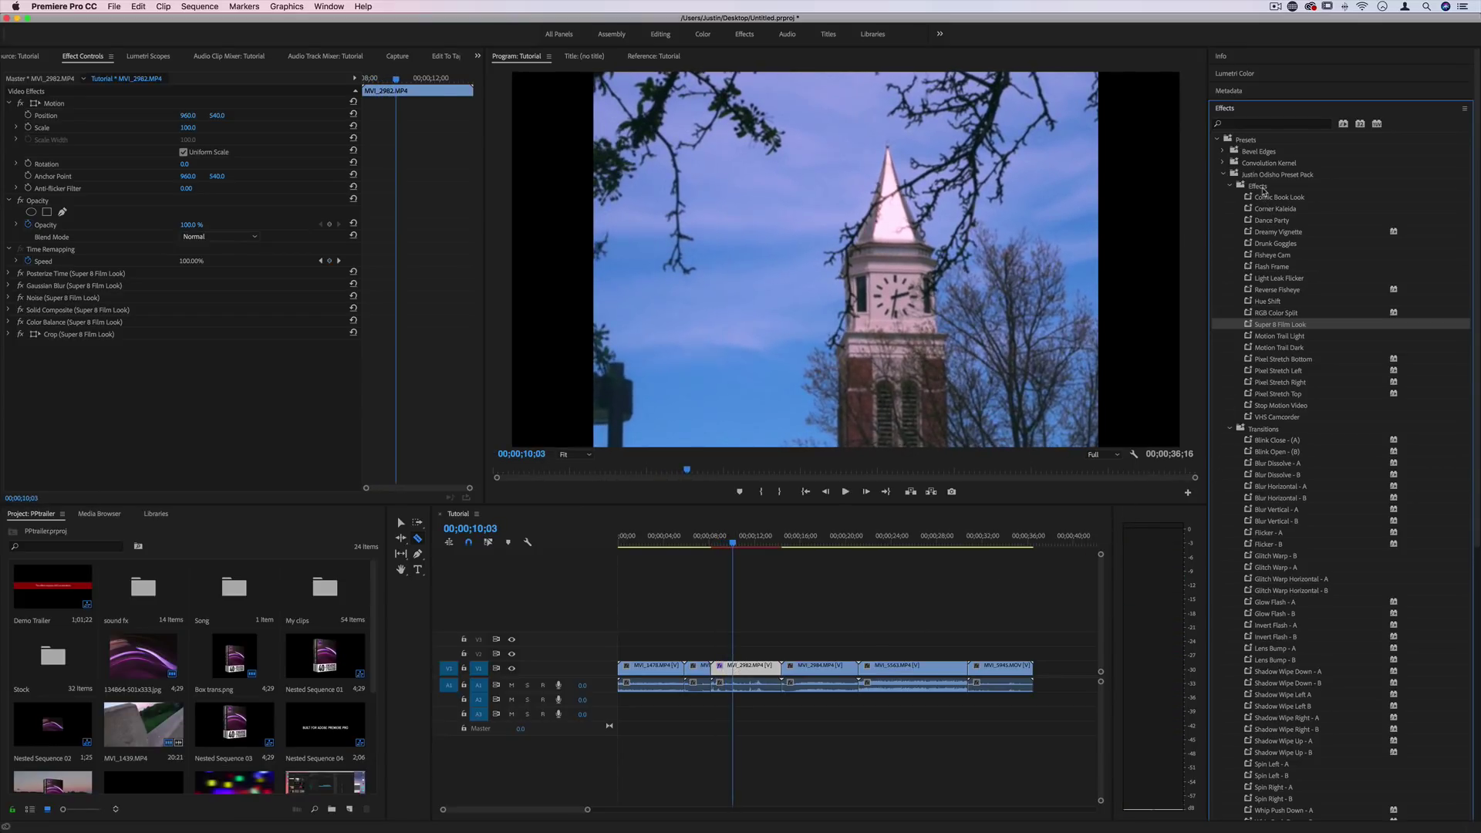
click(1274, 430)
click(1283, 324)
drag(743, 540, 729, 545)
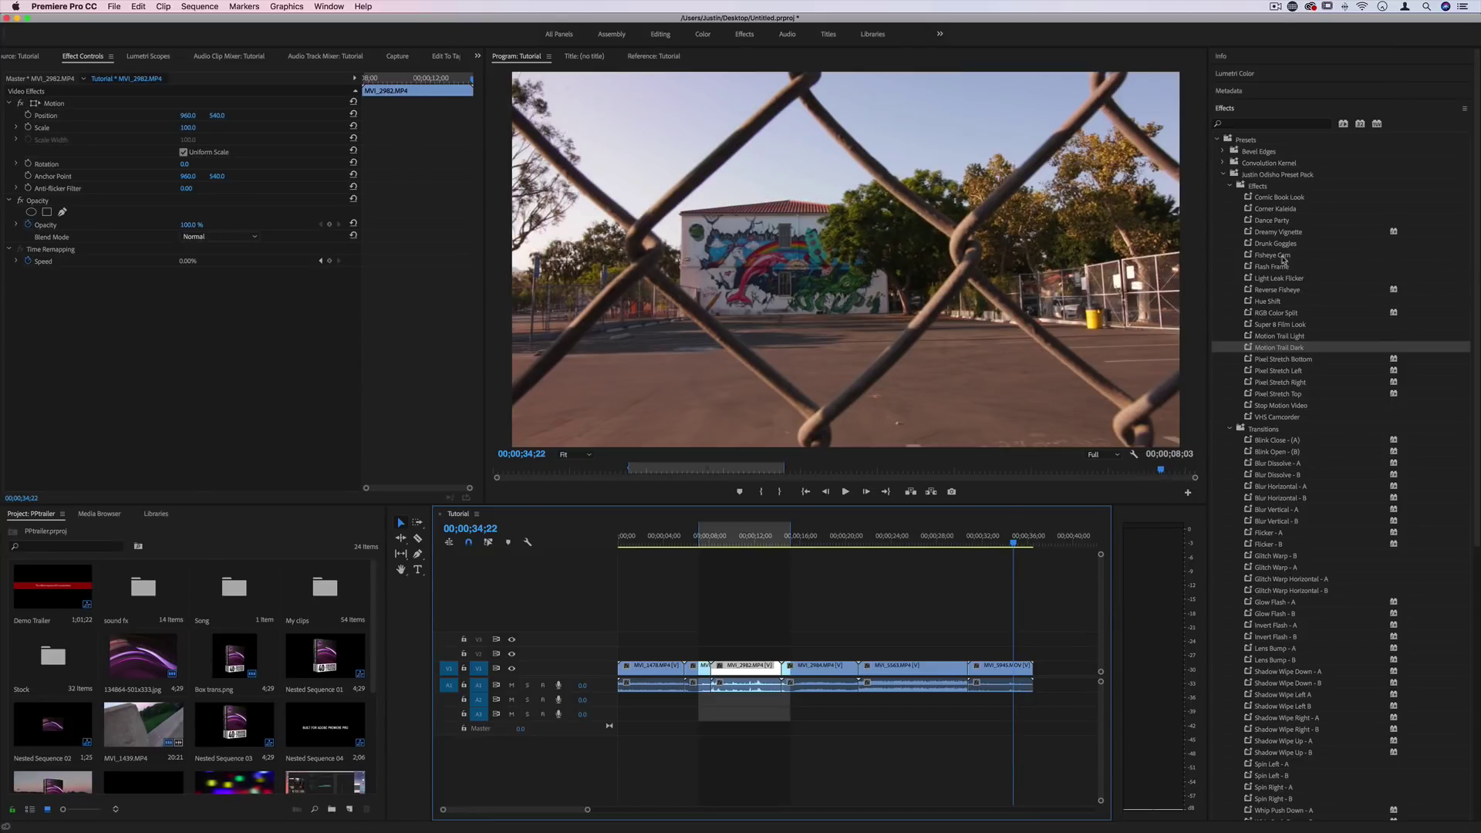
Apply Fisheye Cam to clip MVI_5945 and preview it from around 32;10.
drag(1284, 259, 1000, 667)
click(987, 537)
key(space)
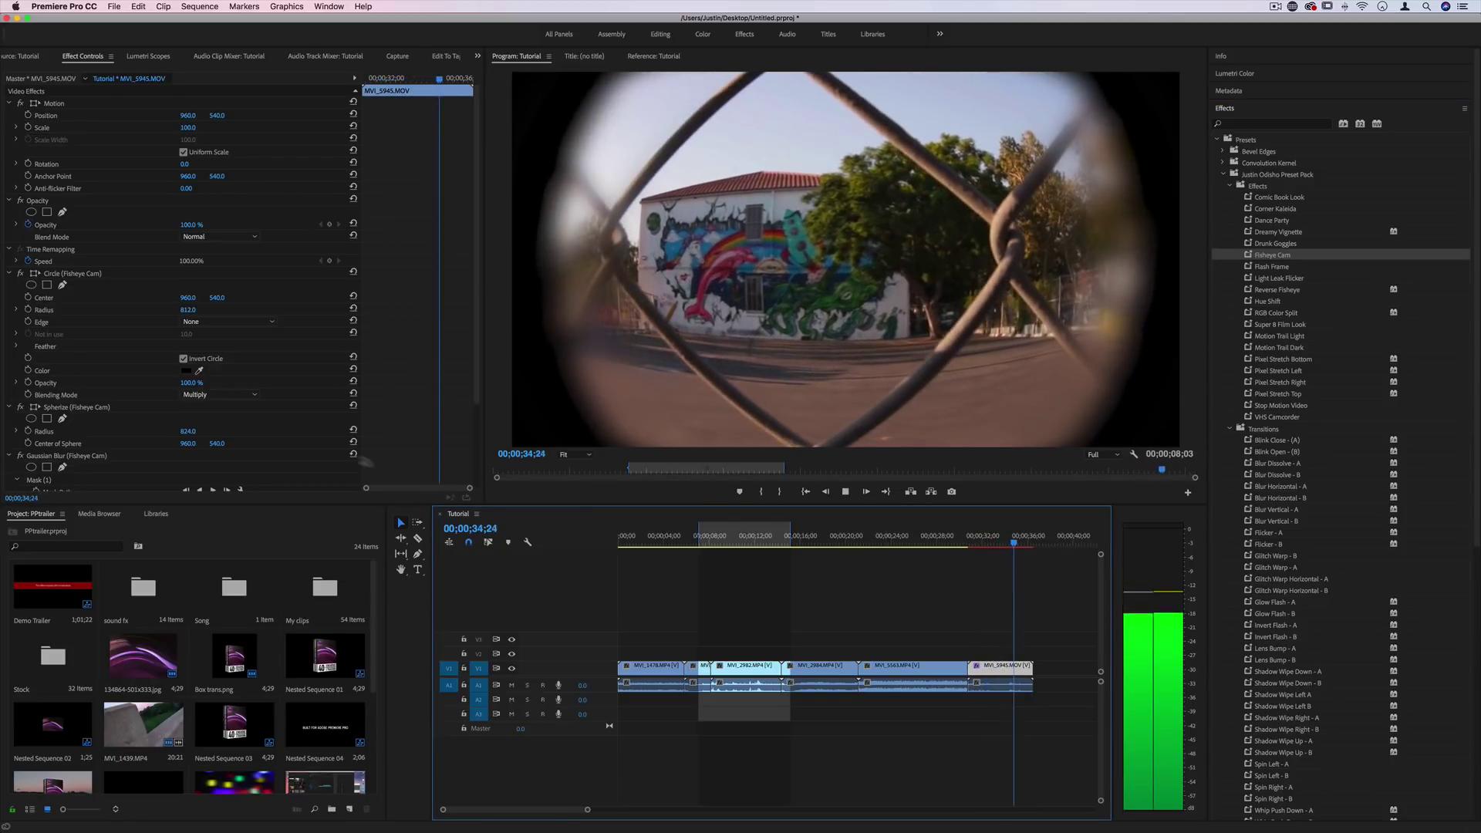
key(space)
Collapse the Circle, Spherize and Gaussian Blur properties, replay from 31;00, then return to 10;13.
click(9, 273)
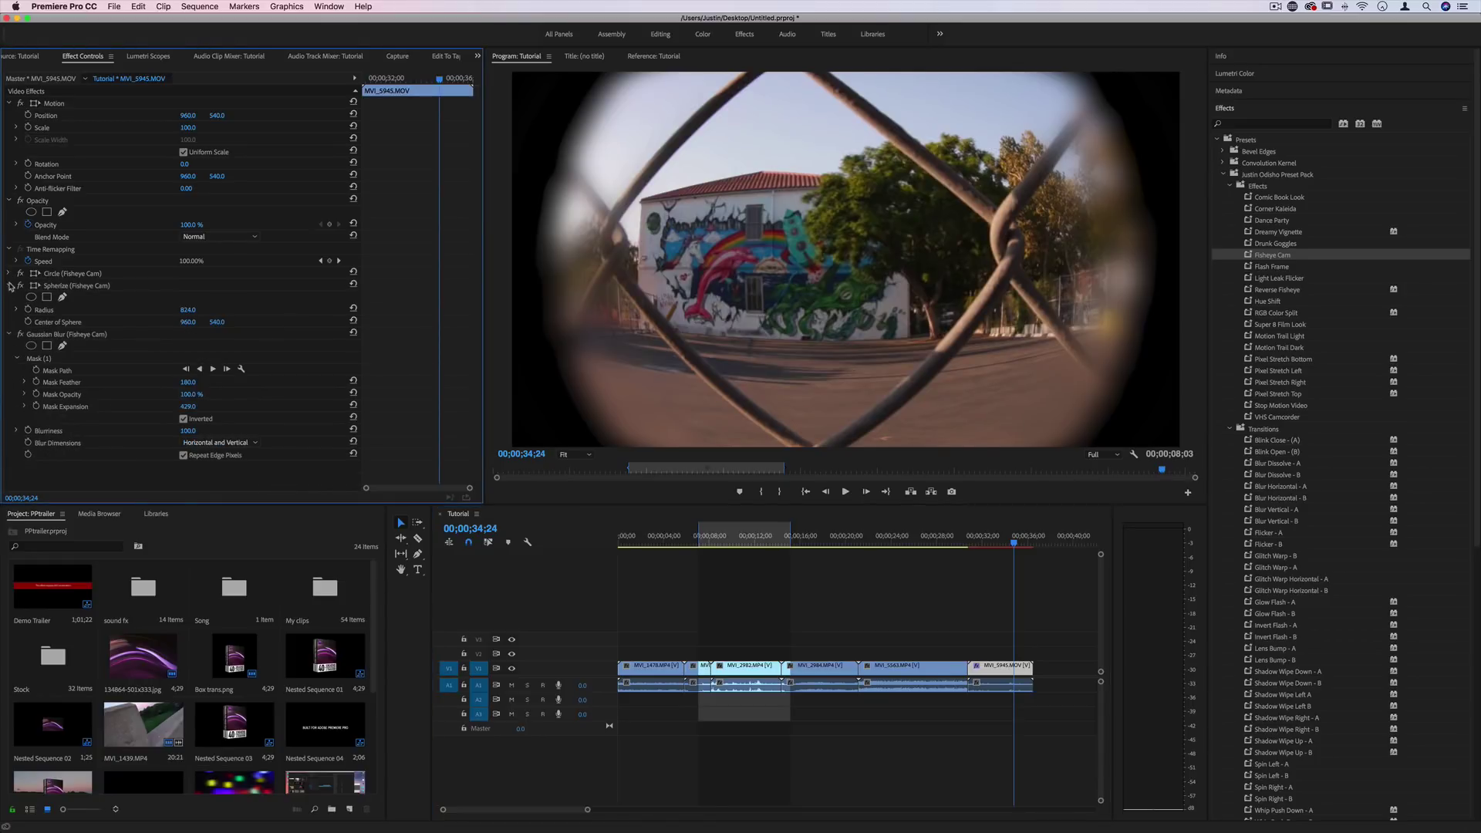
click(10, 286)
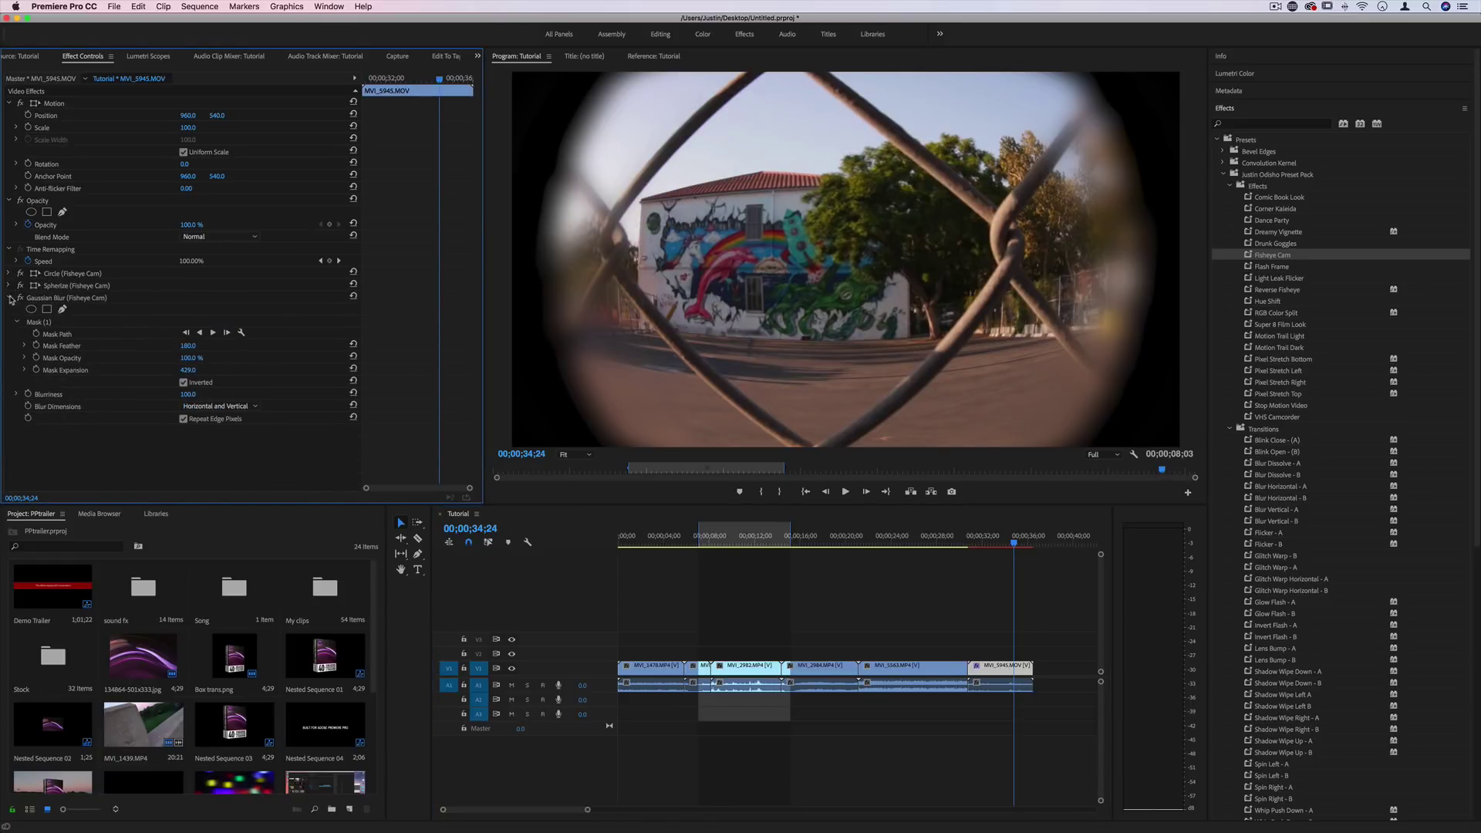
click(9, 298)
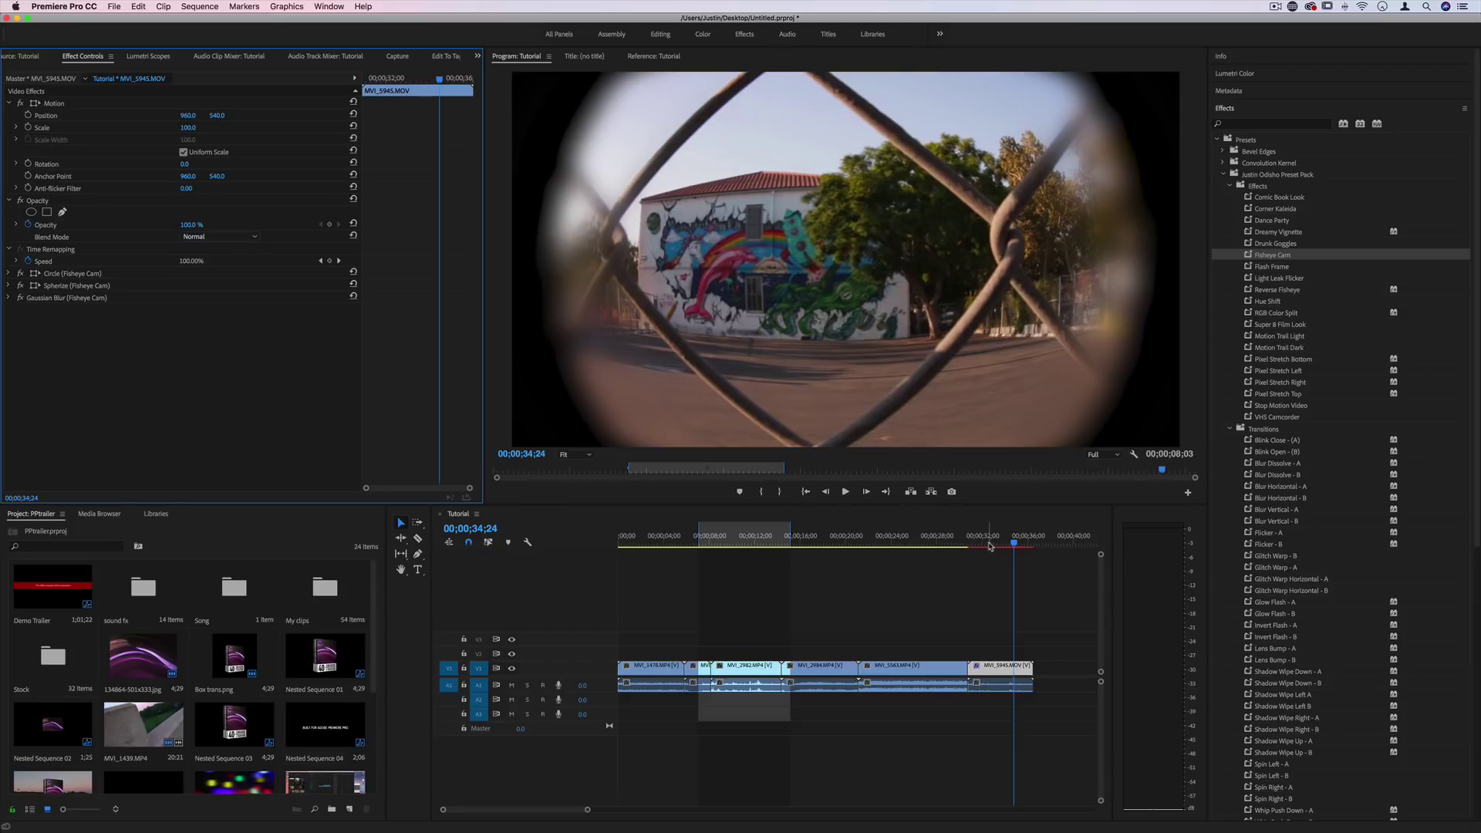
click(968, 544)
key(space)
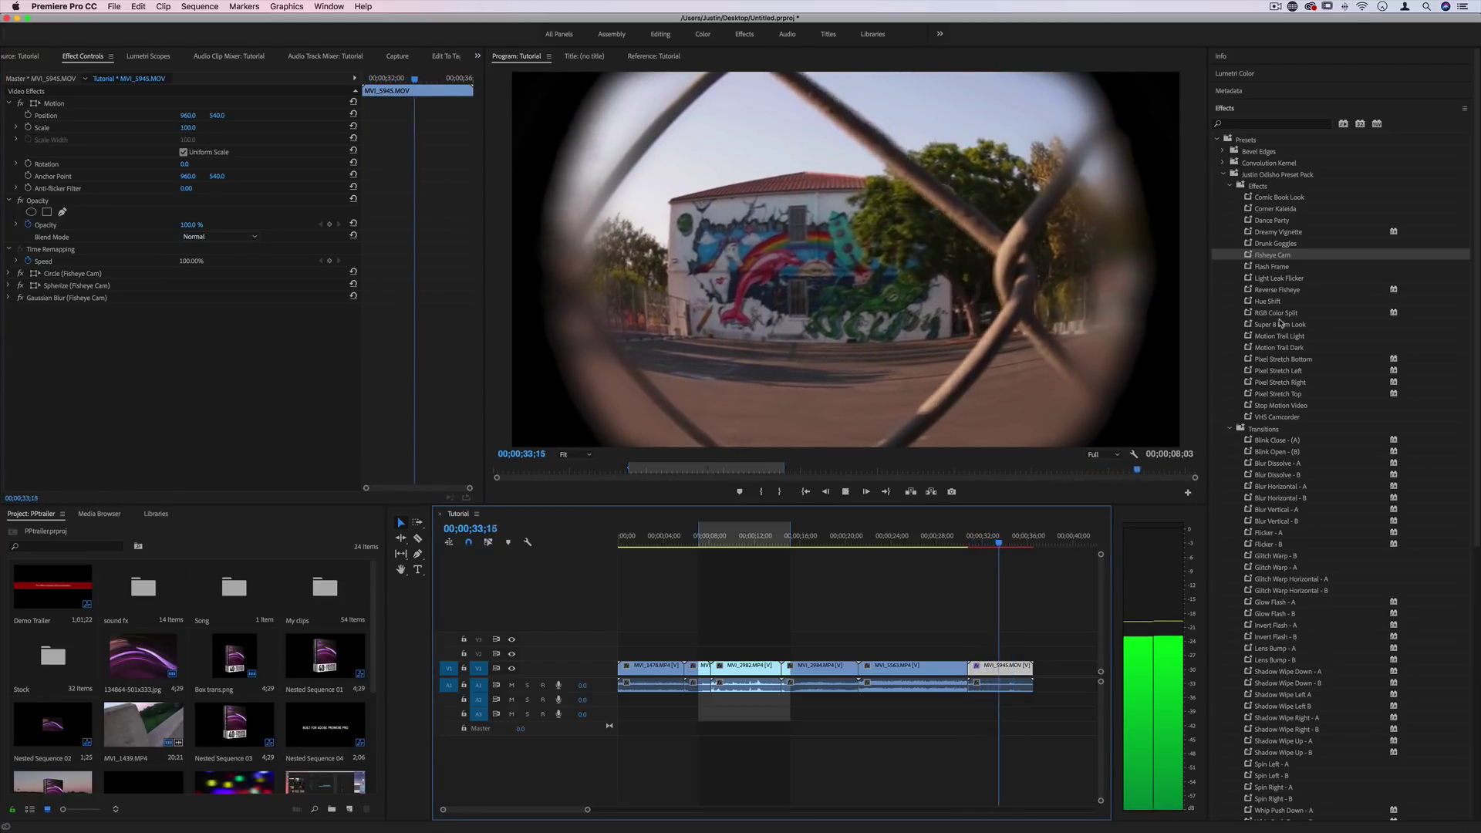
key(space)
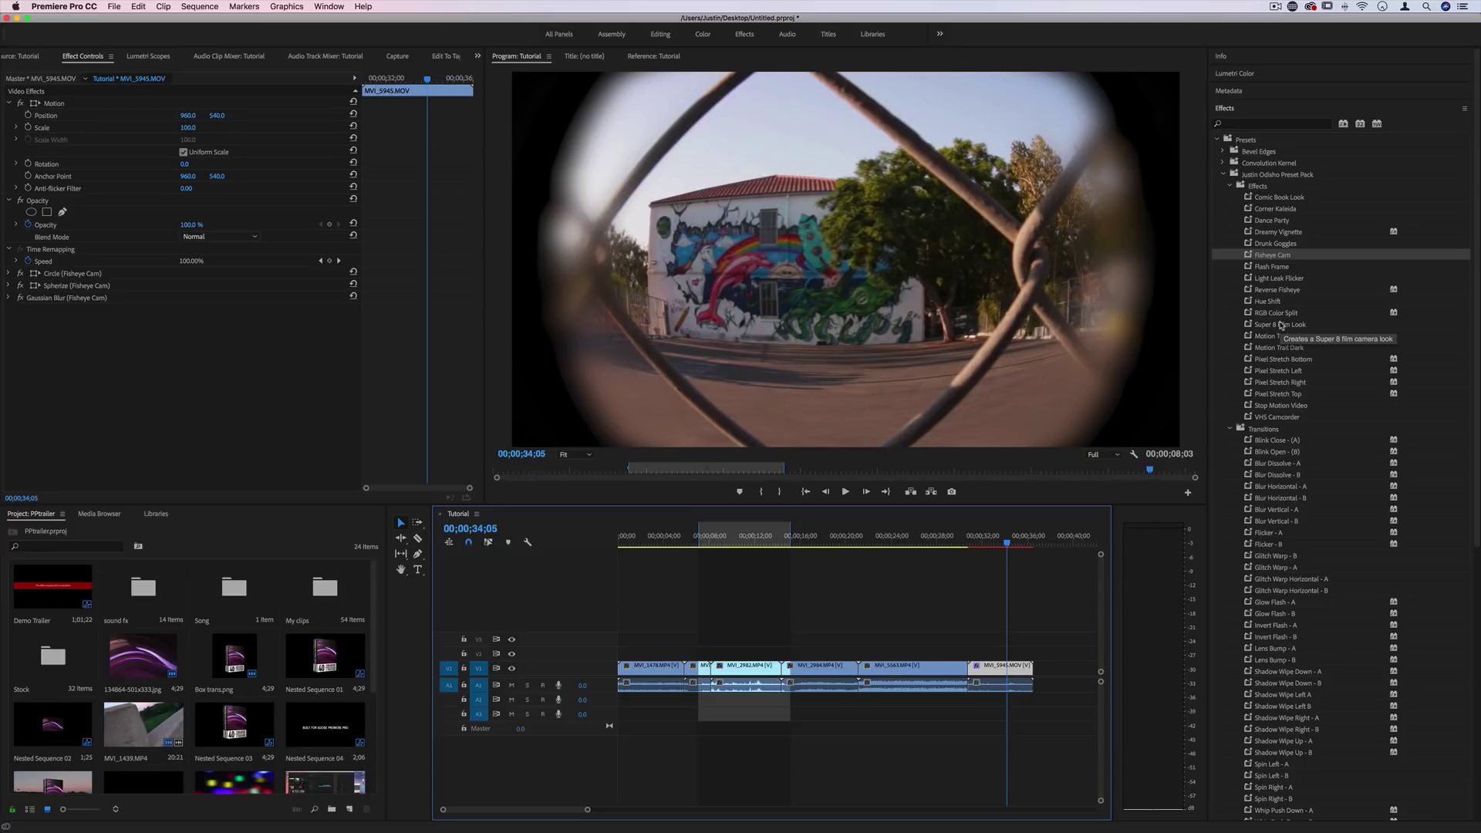
click(737, 535)
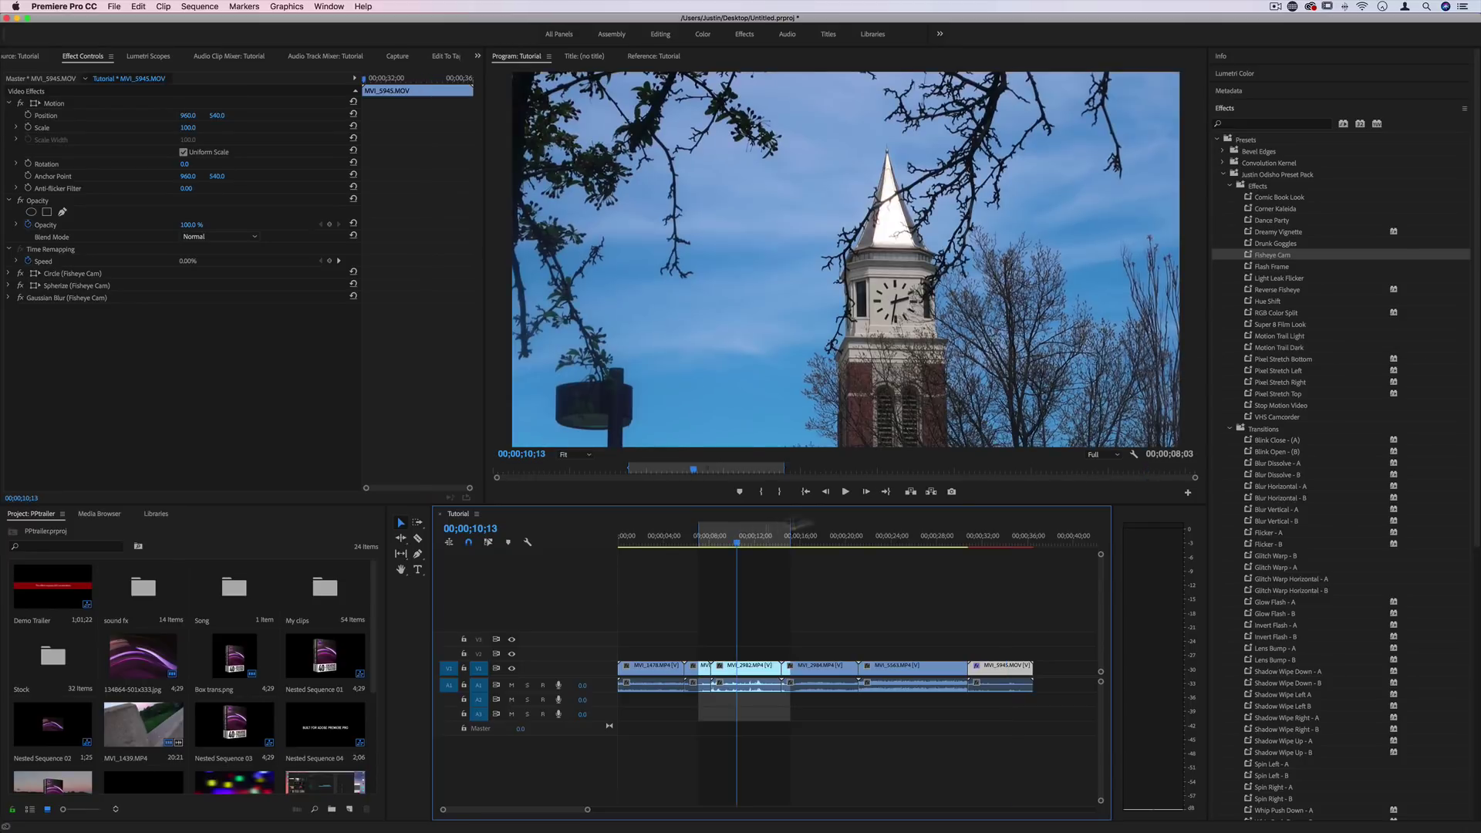
click(1283, 325)
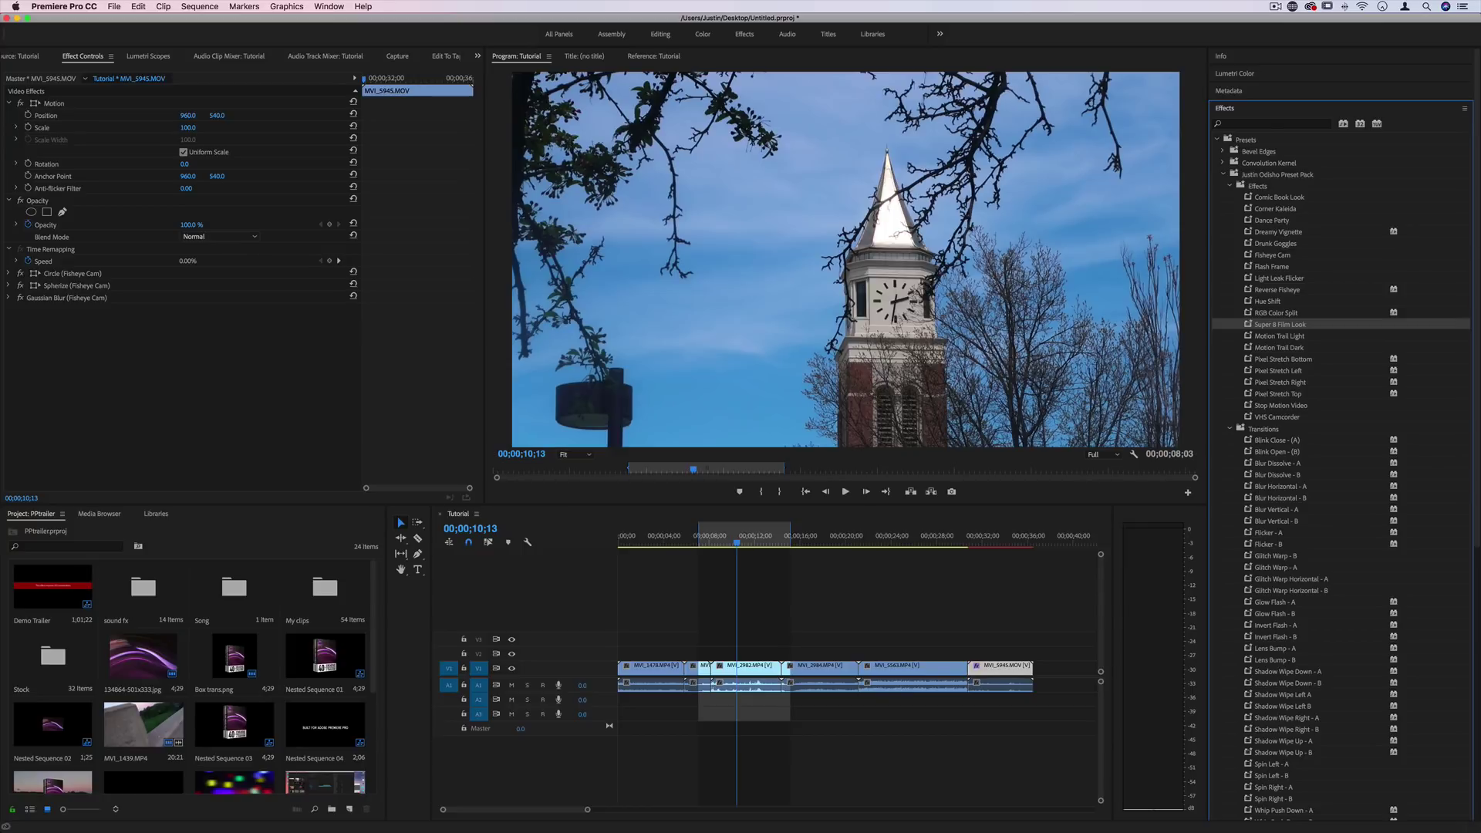
Apply the Dance Party strobe to flower clip MVI_2984 at 18;26 and preview it.
click(833, 540)
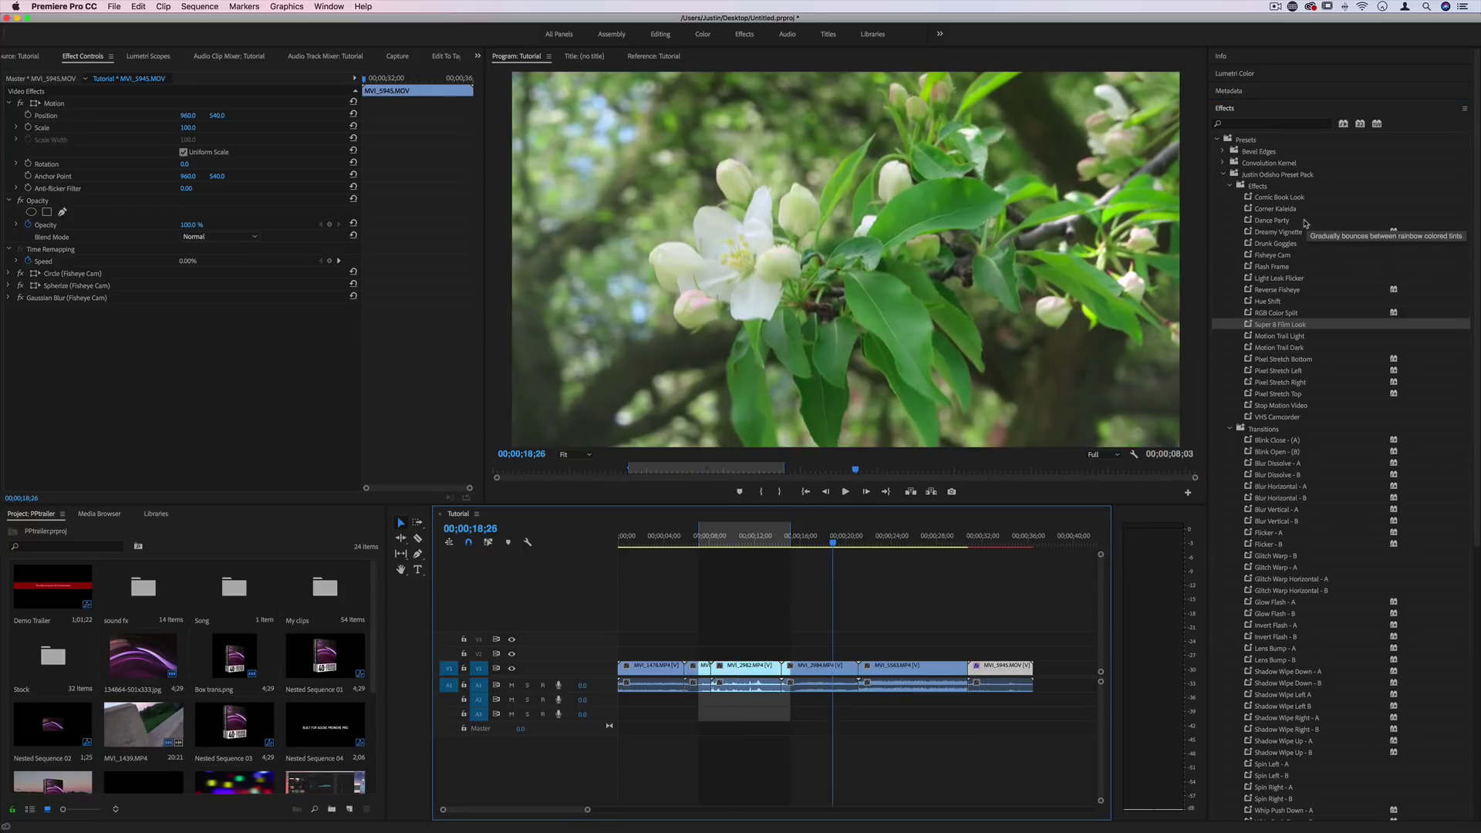
drag(1305, 223, 831, 665)
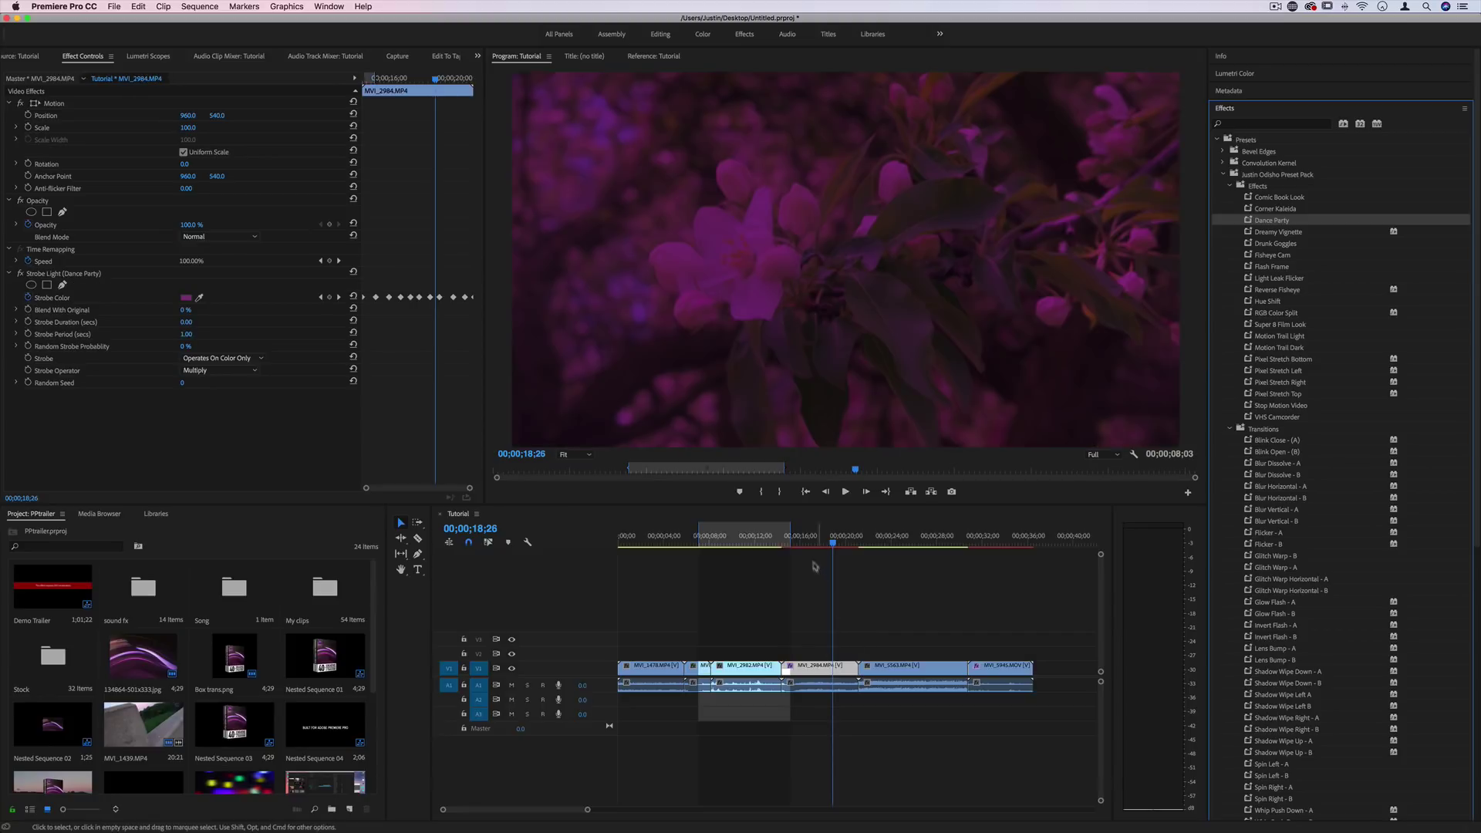
key(Up)
key(space)
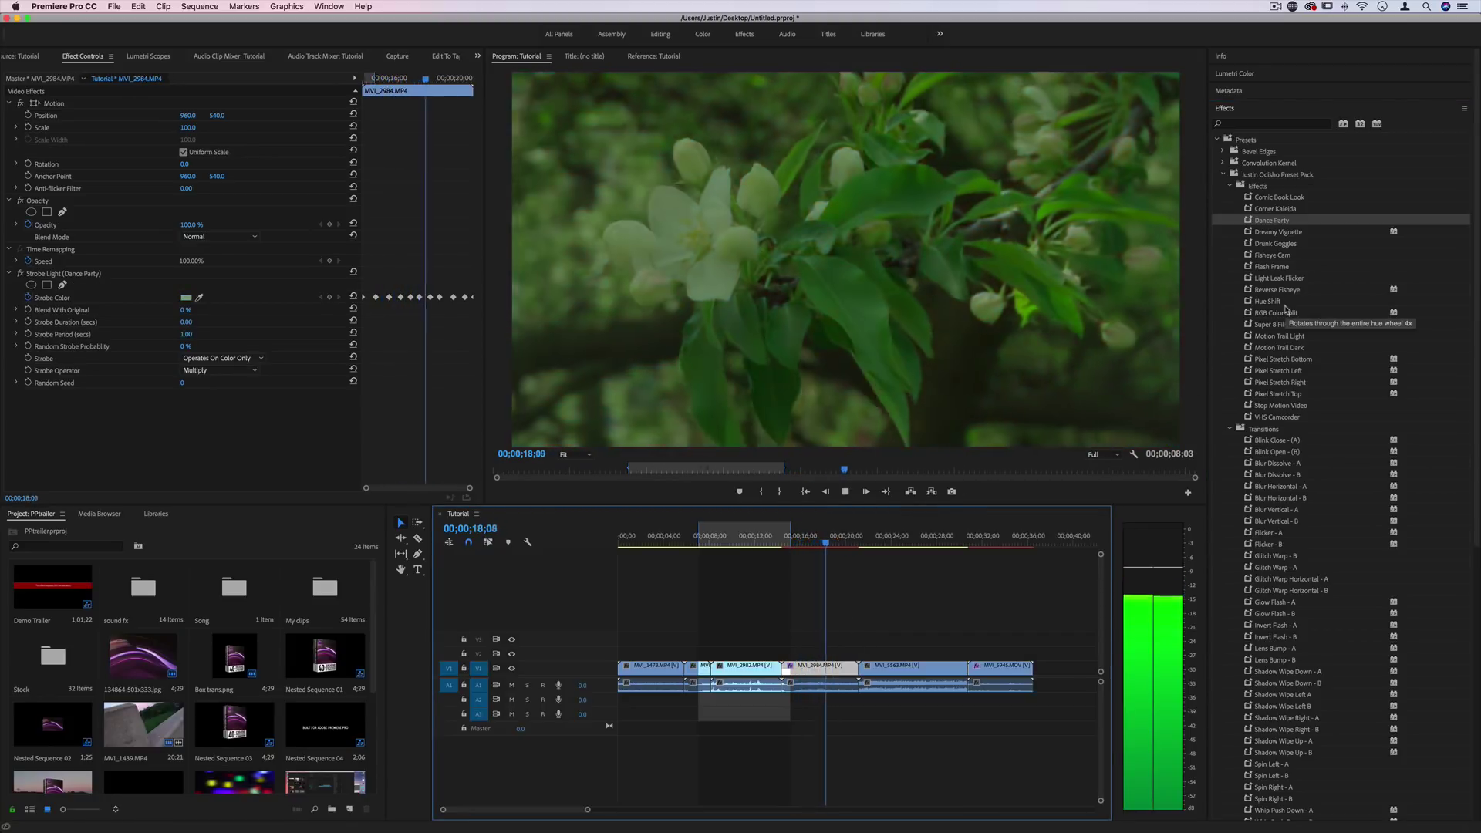
key(space)
Add Dreamy Vignette to the flower clip and preview both effects from 16;00.
click(1301, 232)
drag(1295, 235, 839, 668)
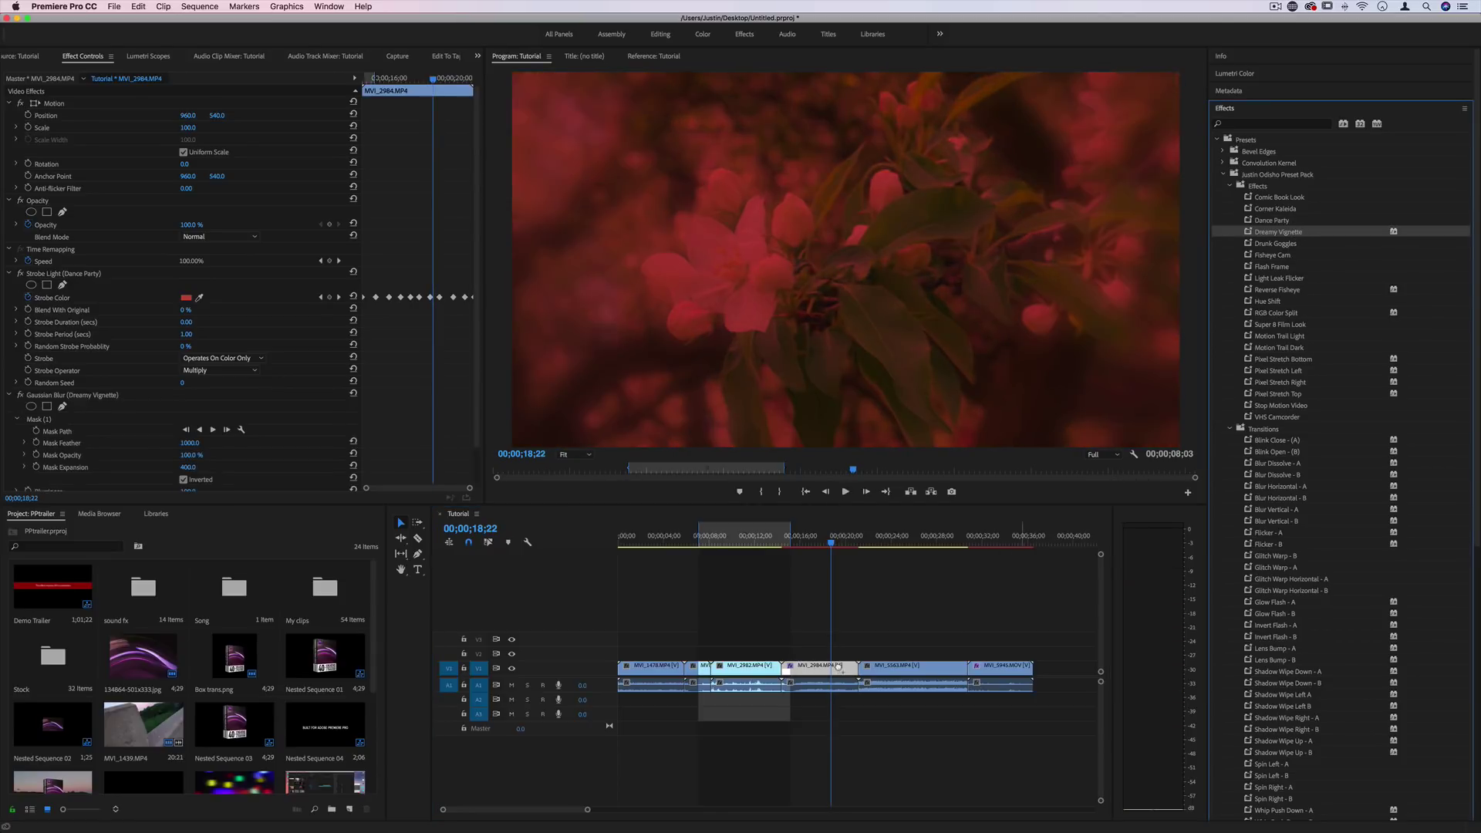
click(792, 545)
key(space)
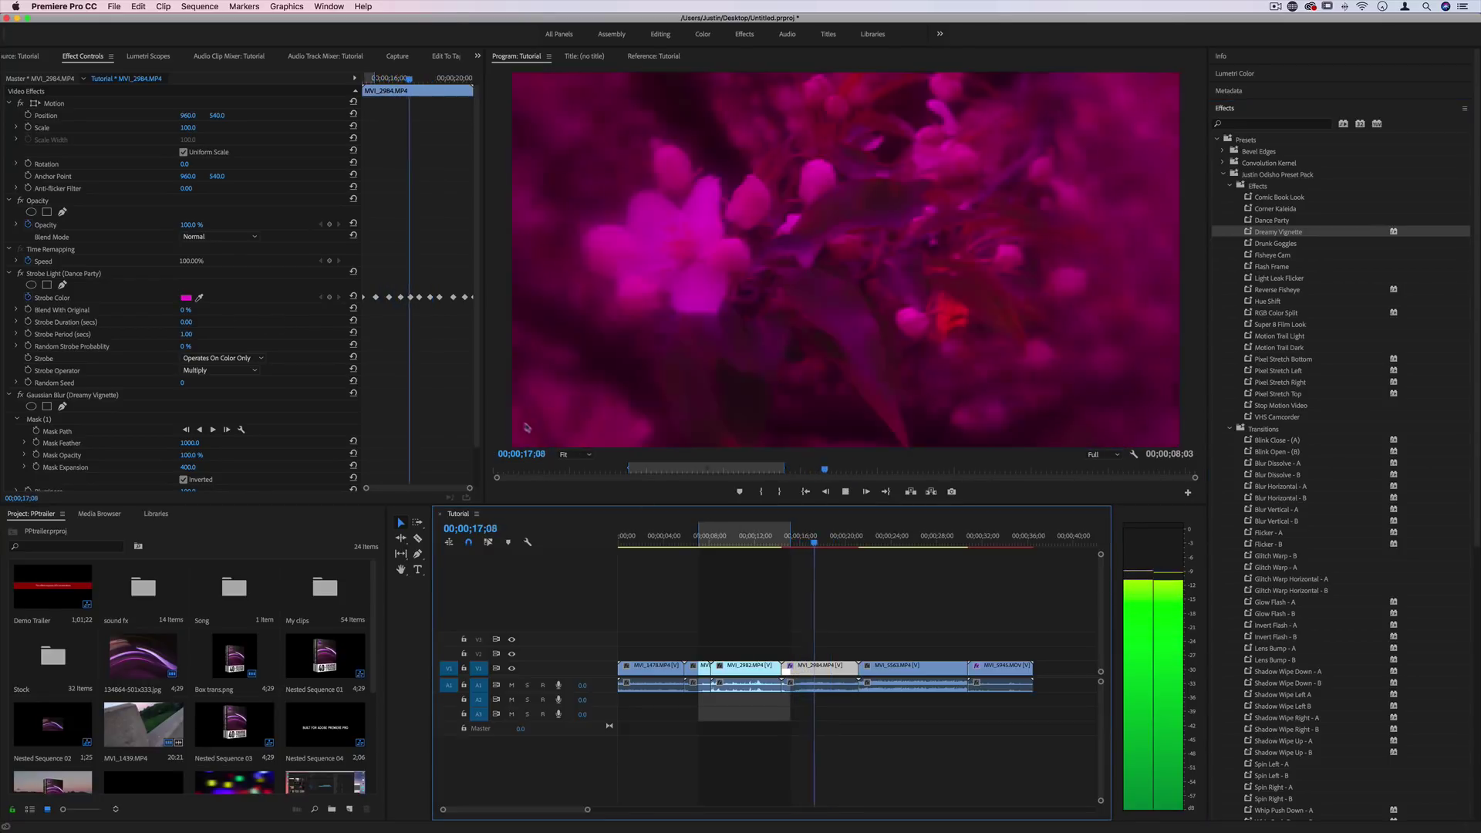
key(space)
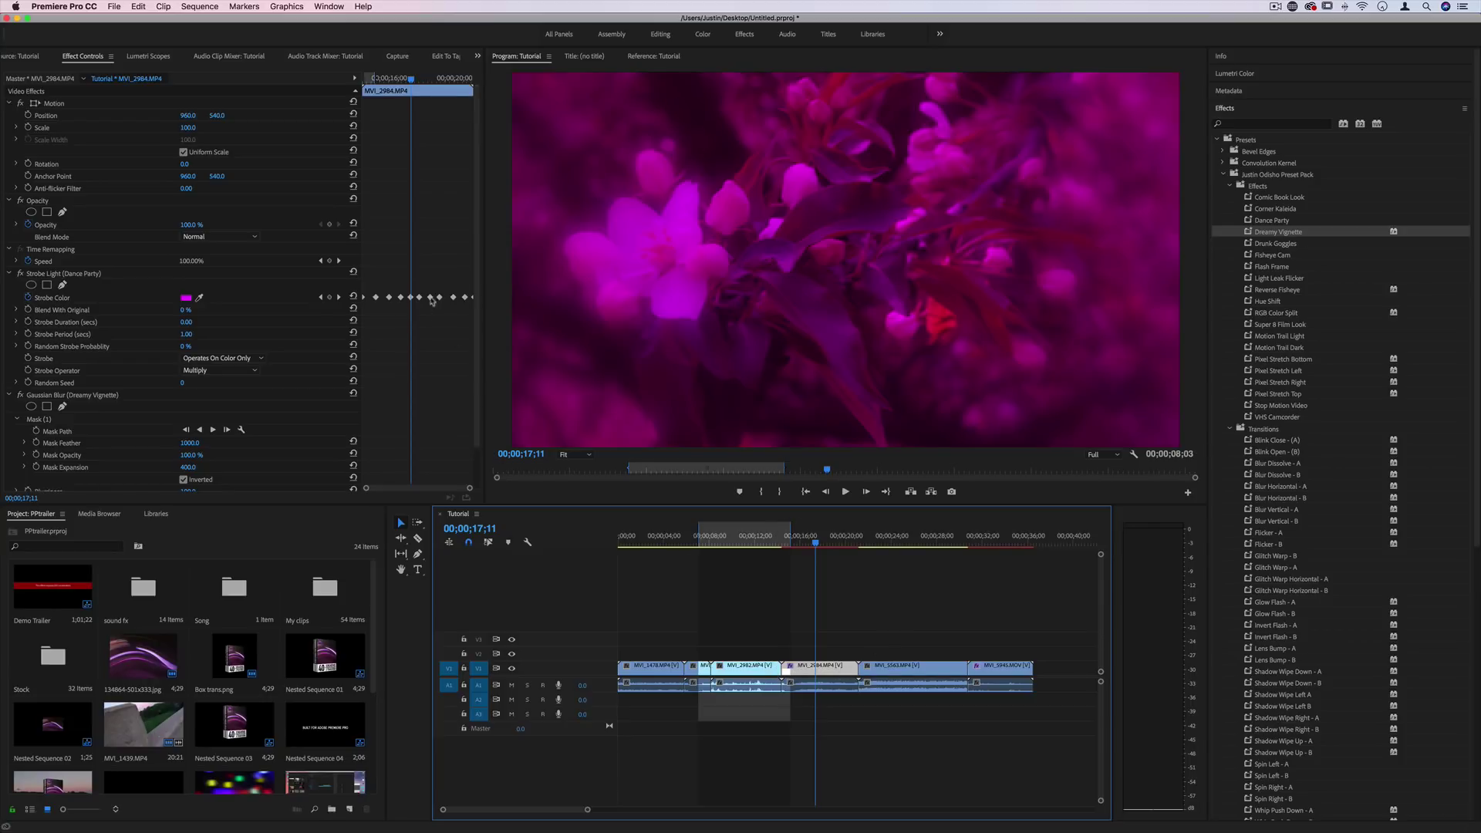
Remove the trailing Strobe Color keyframes, review from 15;01, then delete the Dance Party strobe.
drag(468, 274, 417, 297)
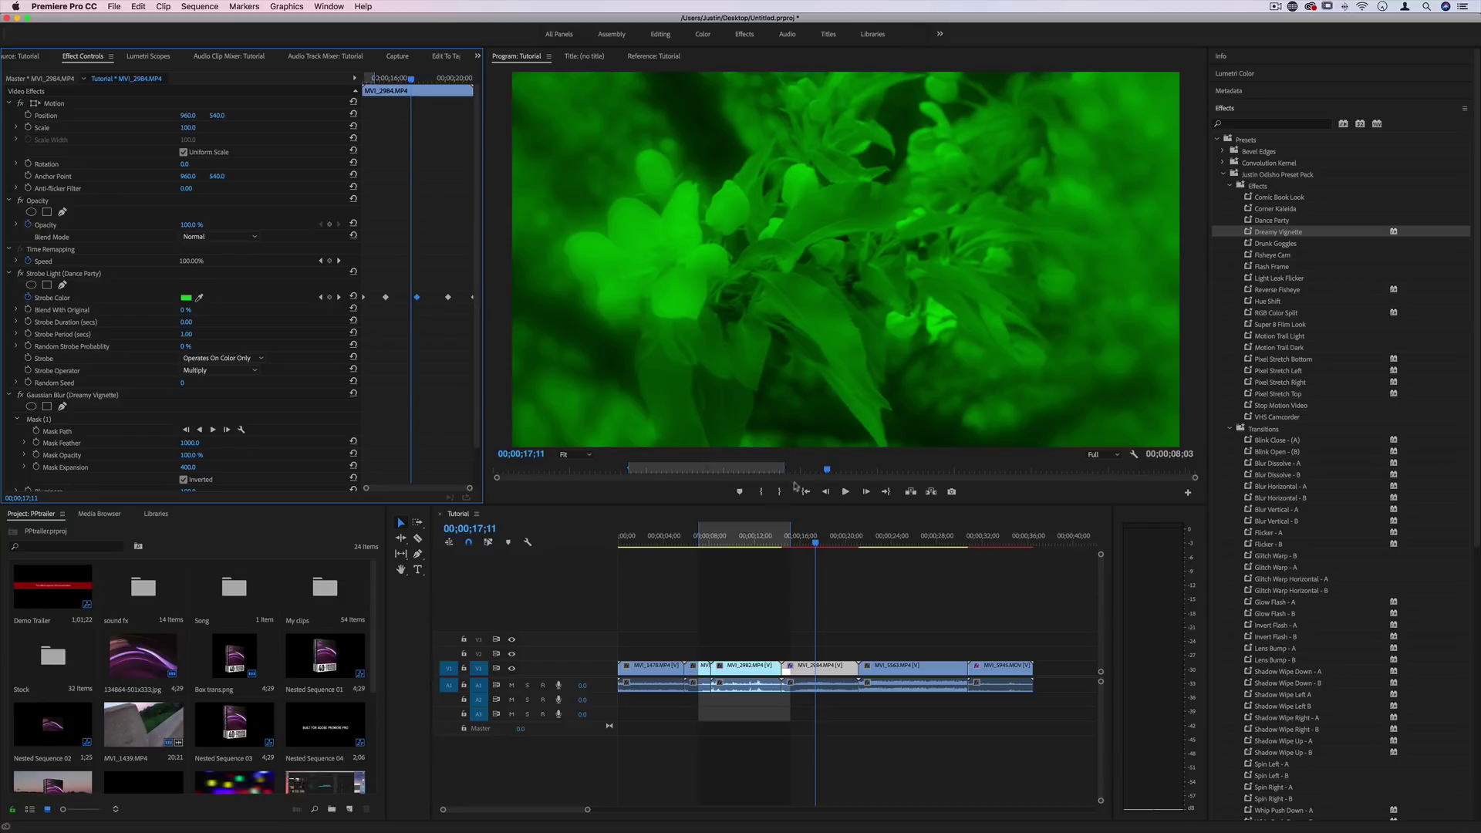
click(788, 535)
key(space)
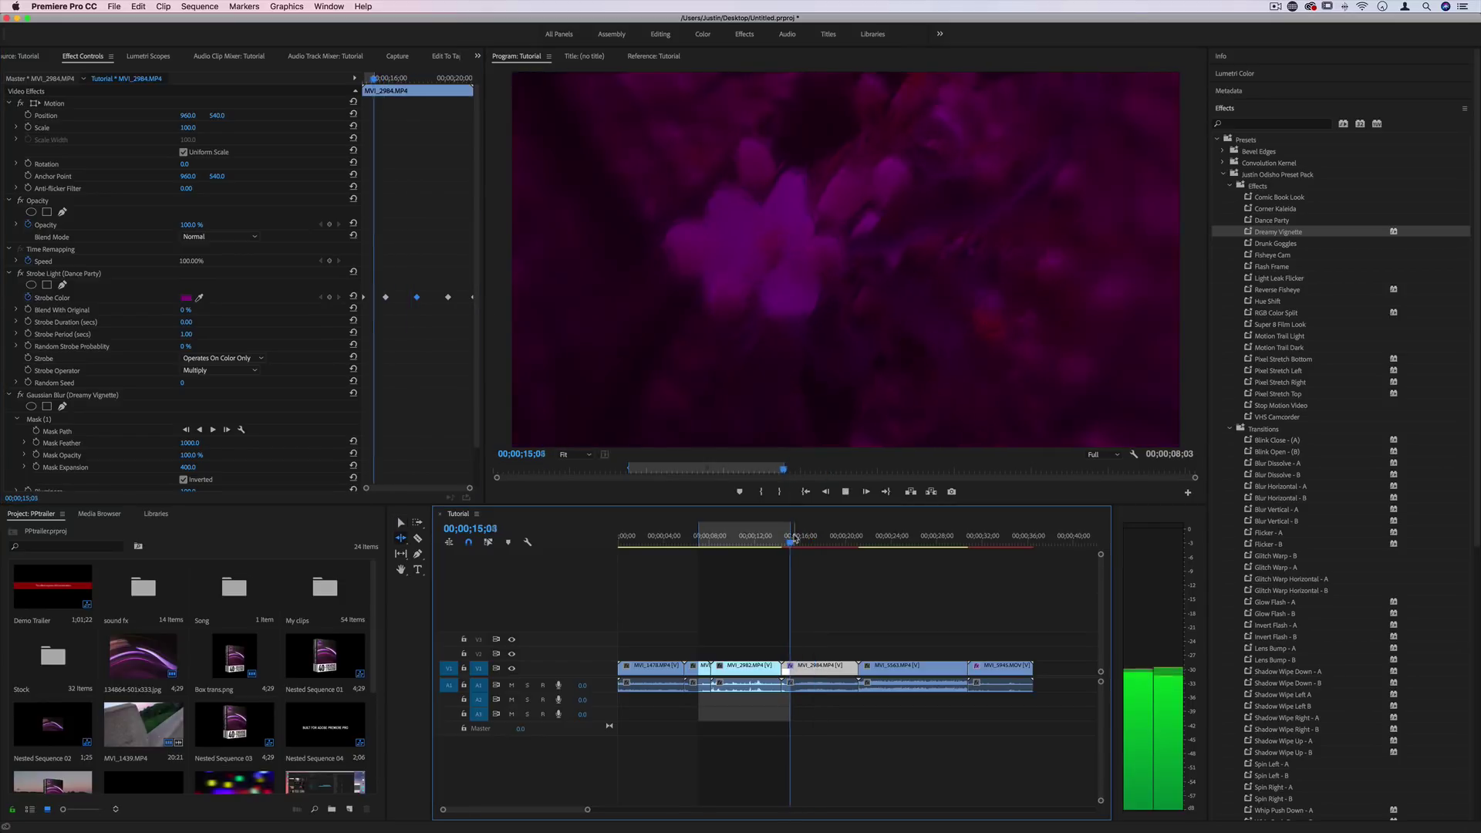
key(Delete)
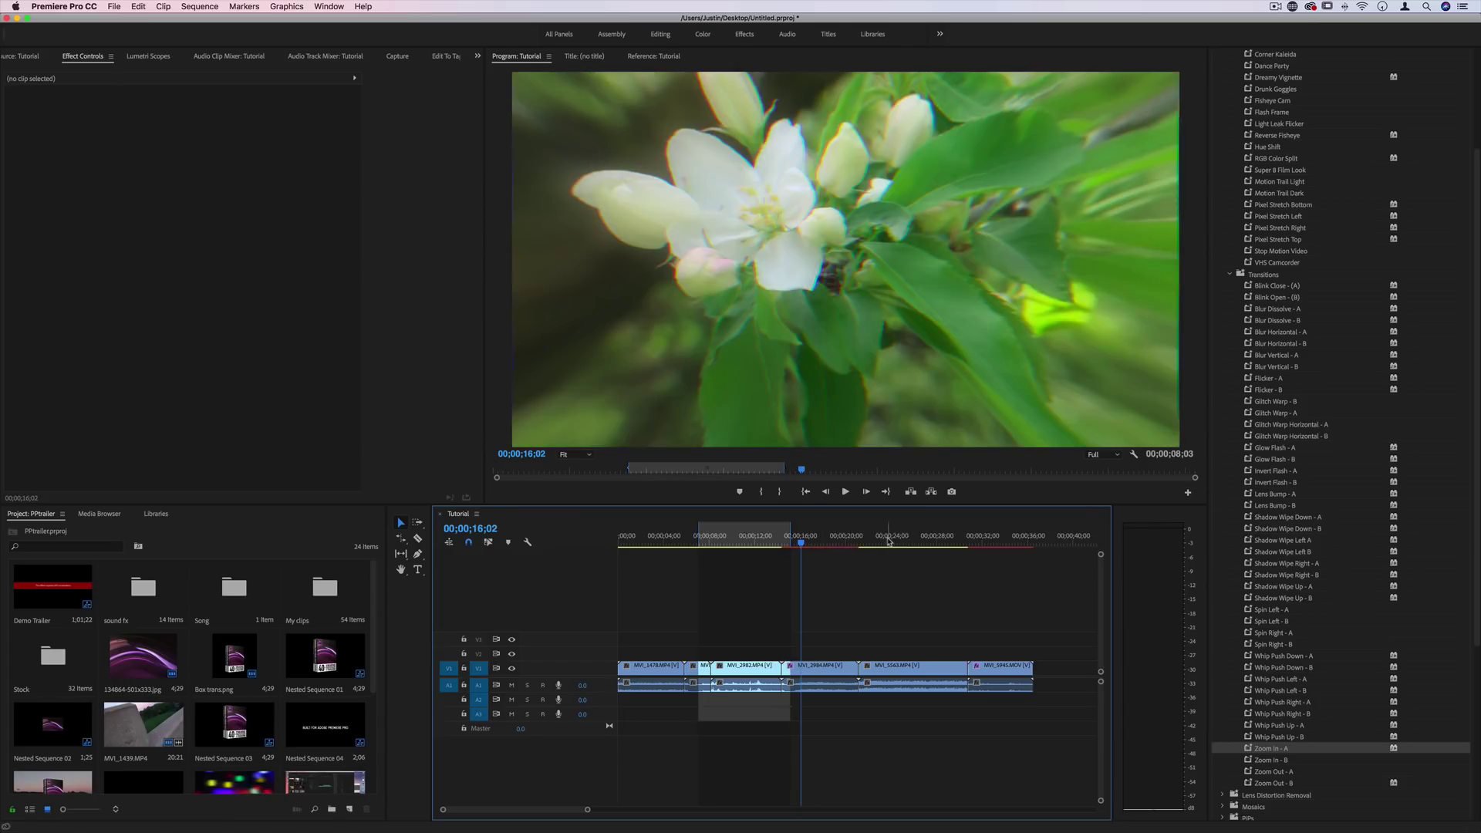
Browse the Blink Close and Blur Dissolve presets, clear the in/out range, and select MVI_2295.
click(642, 542)
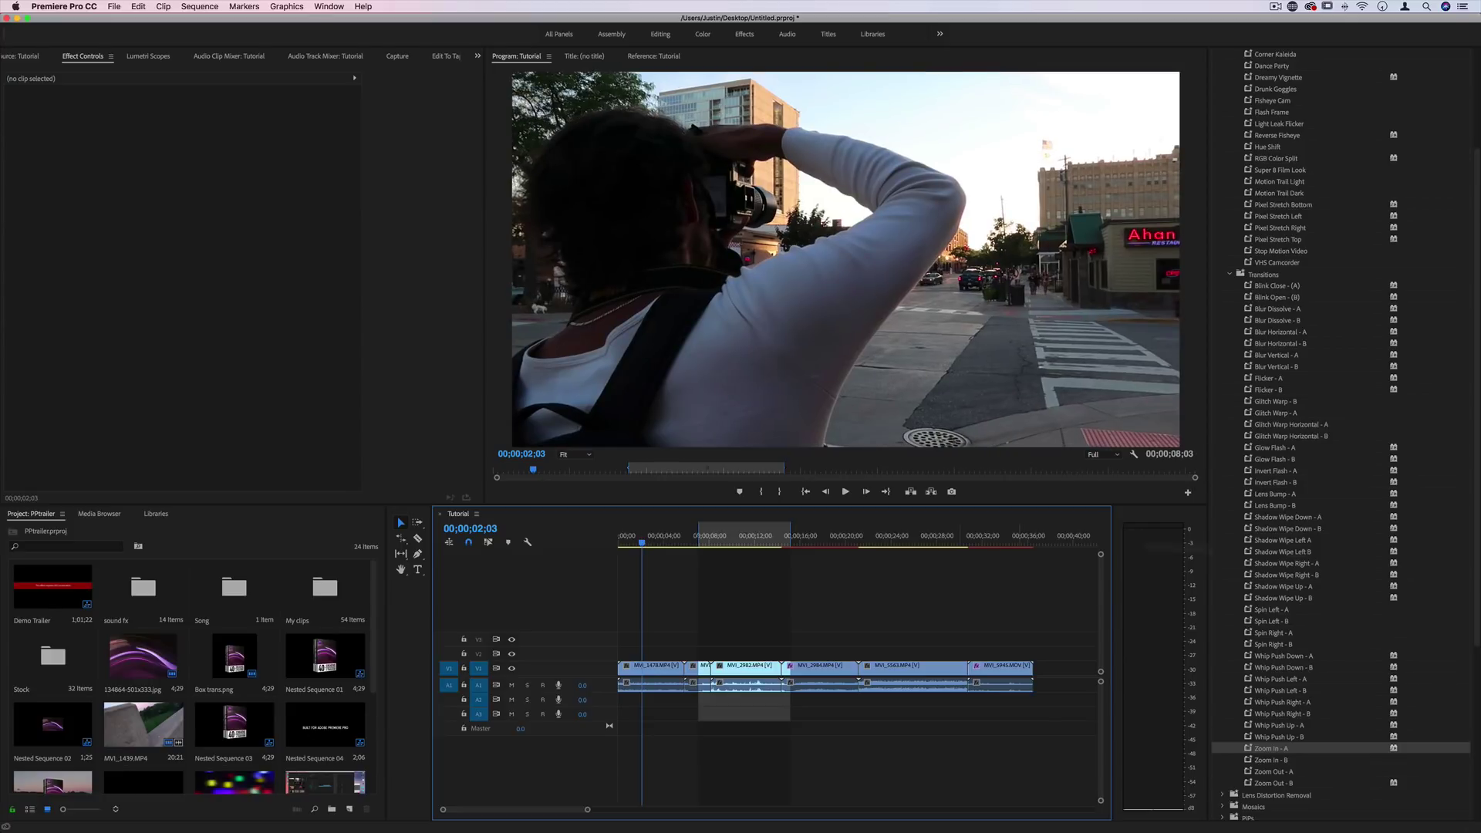
click(1289, 291)
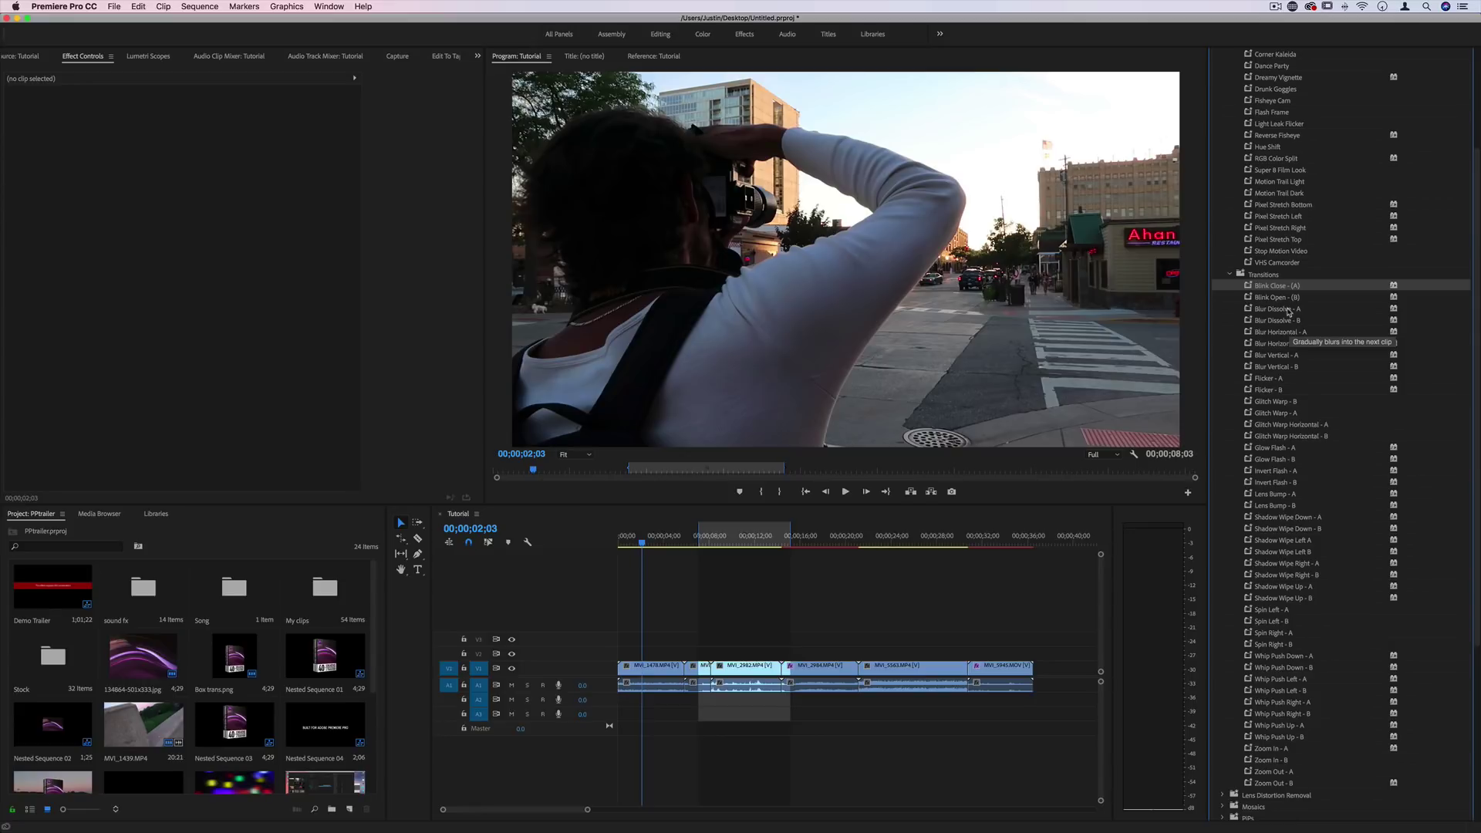
click(1290, 310)
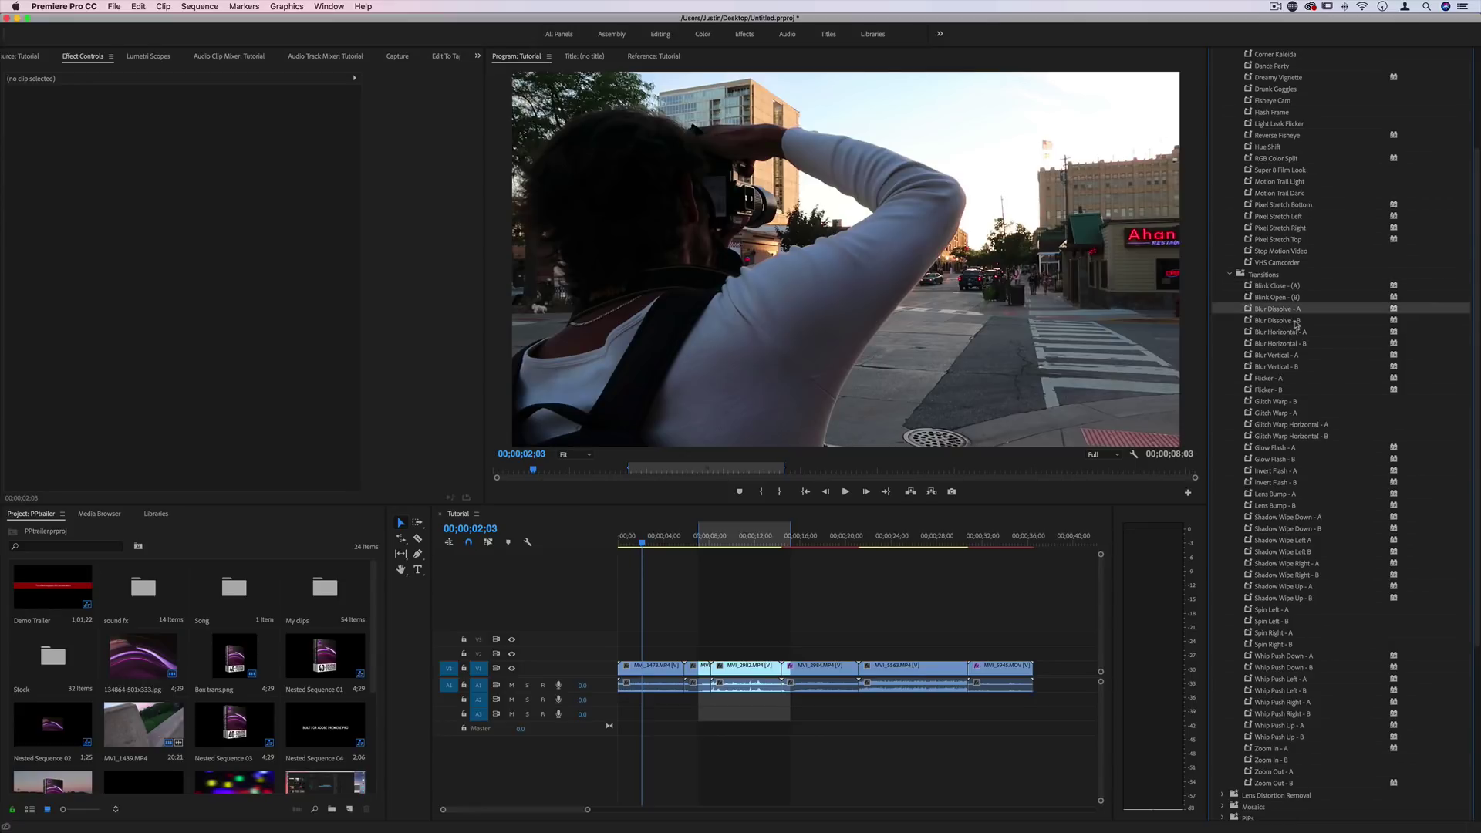
click(1295, 321)
click(658, 598)
key(alt+x)
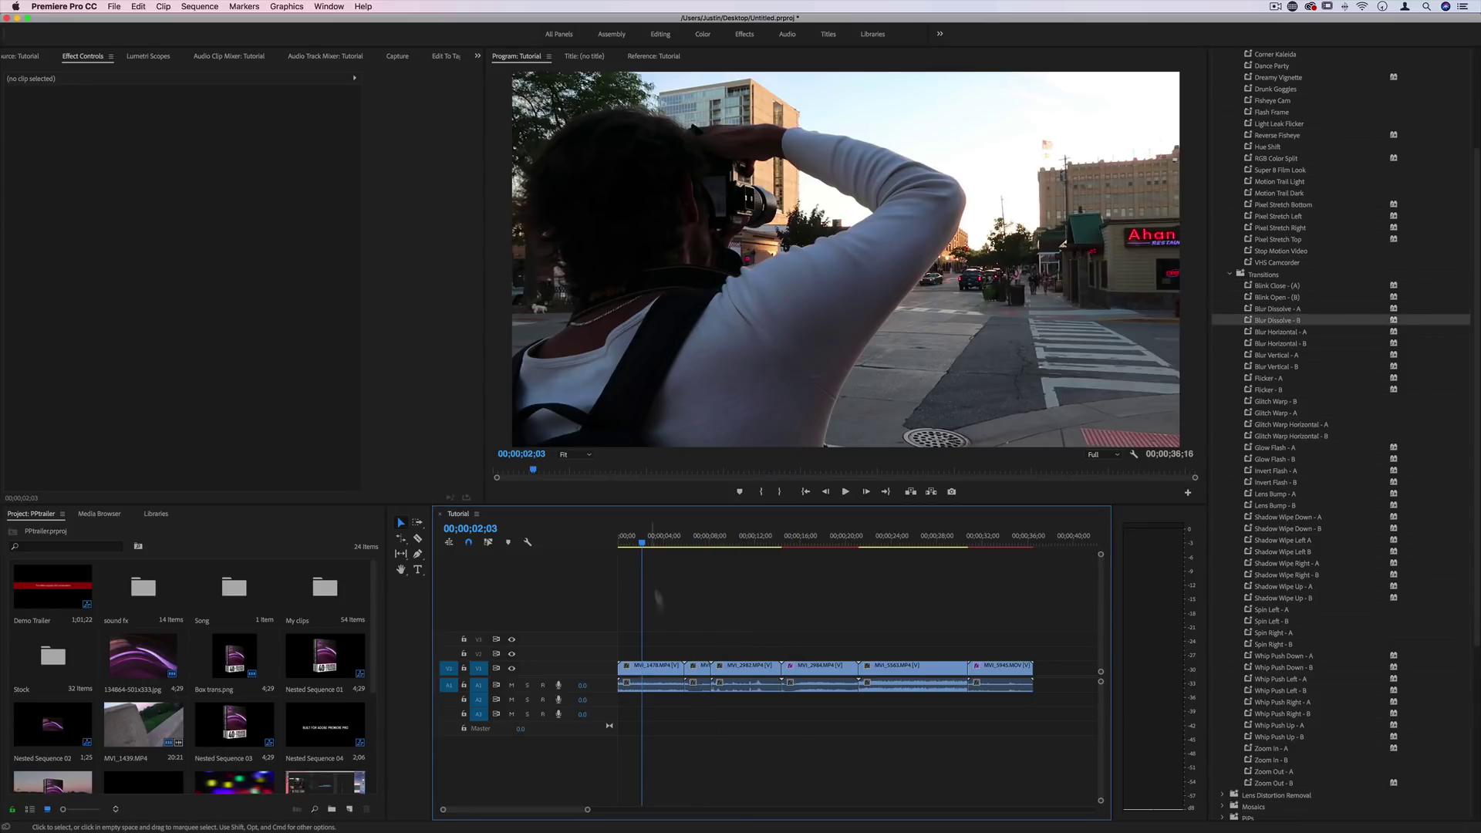
click(696, 668)
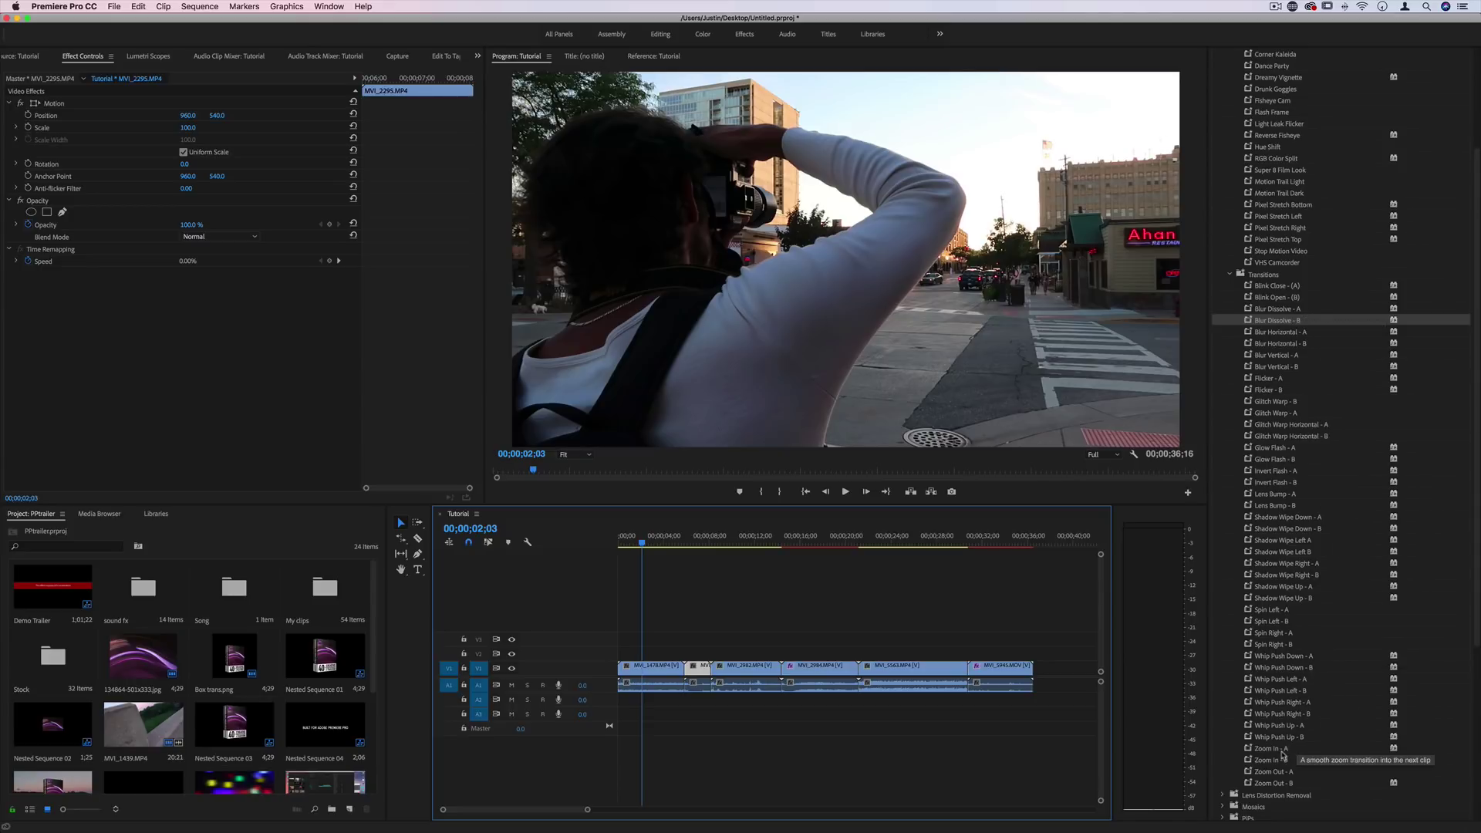
scroll(1283, 754, down, 5)
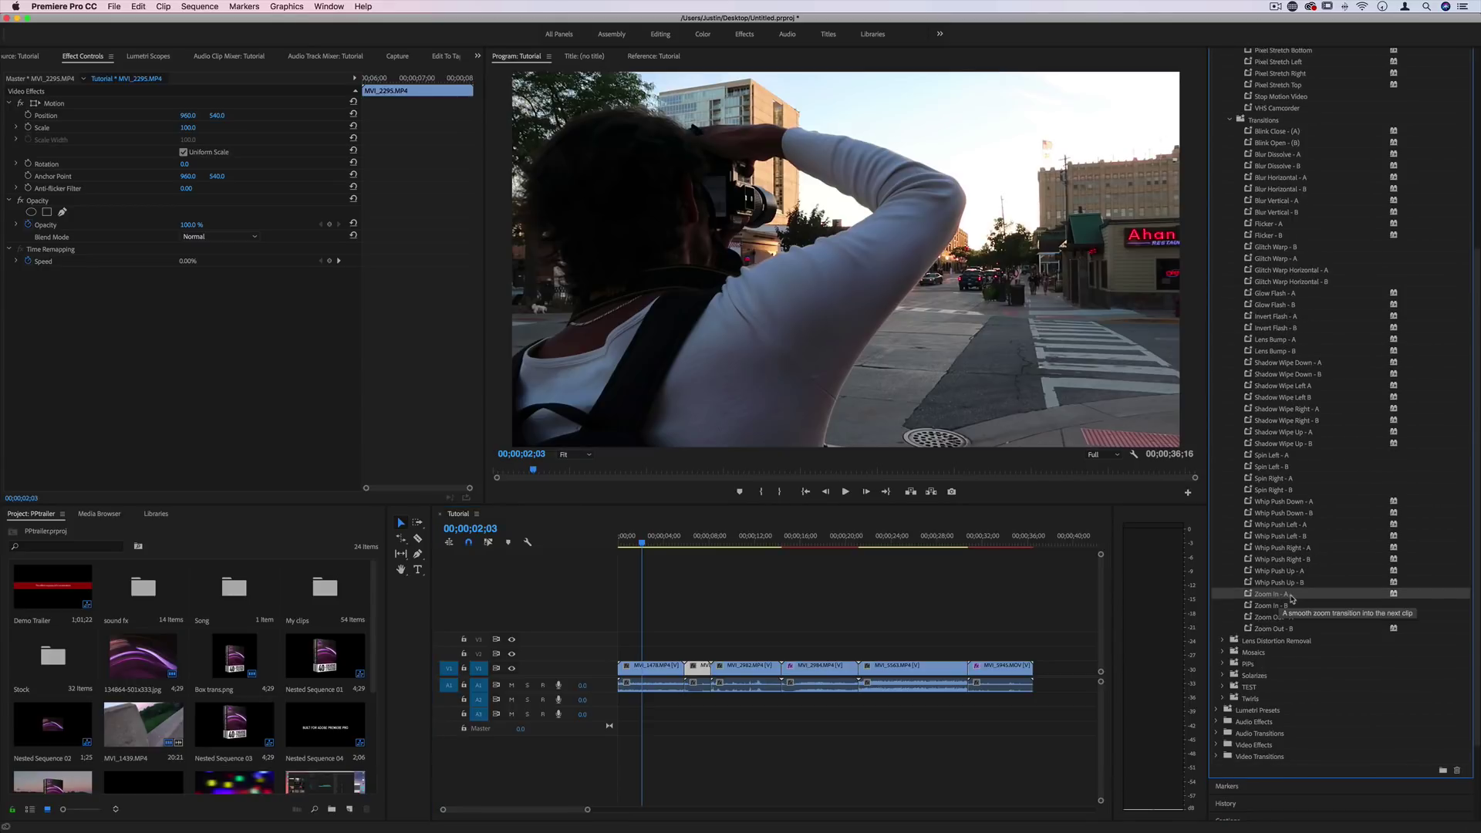
Apply Zoom In - A to MVI_1478 and Zoom In - B to MVI_2295, then render a preview to 06;11.
drag(1292, 599, 636, 664)
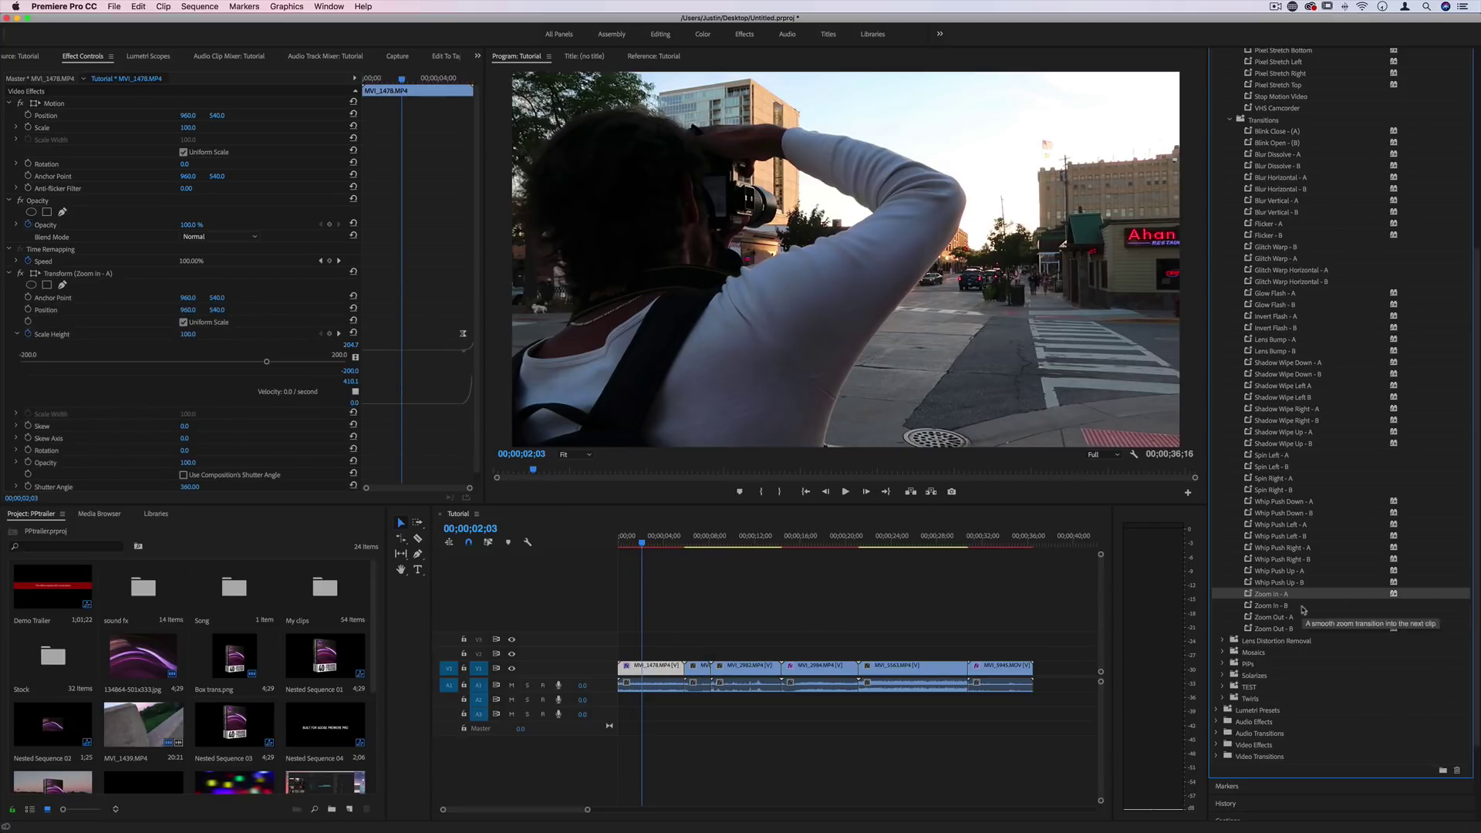
drag(1271, 605, 704, 670)
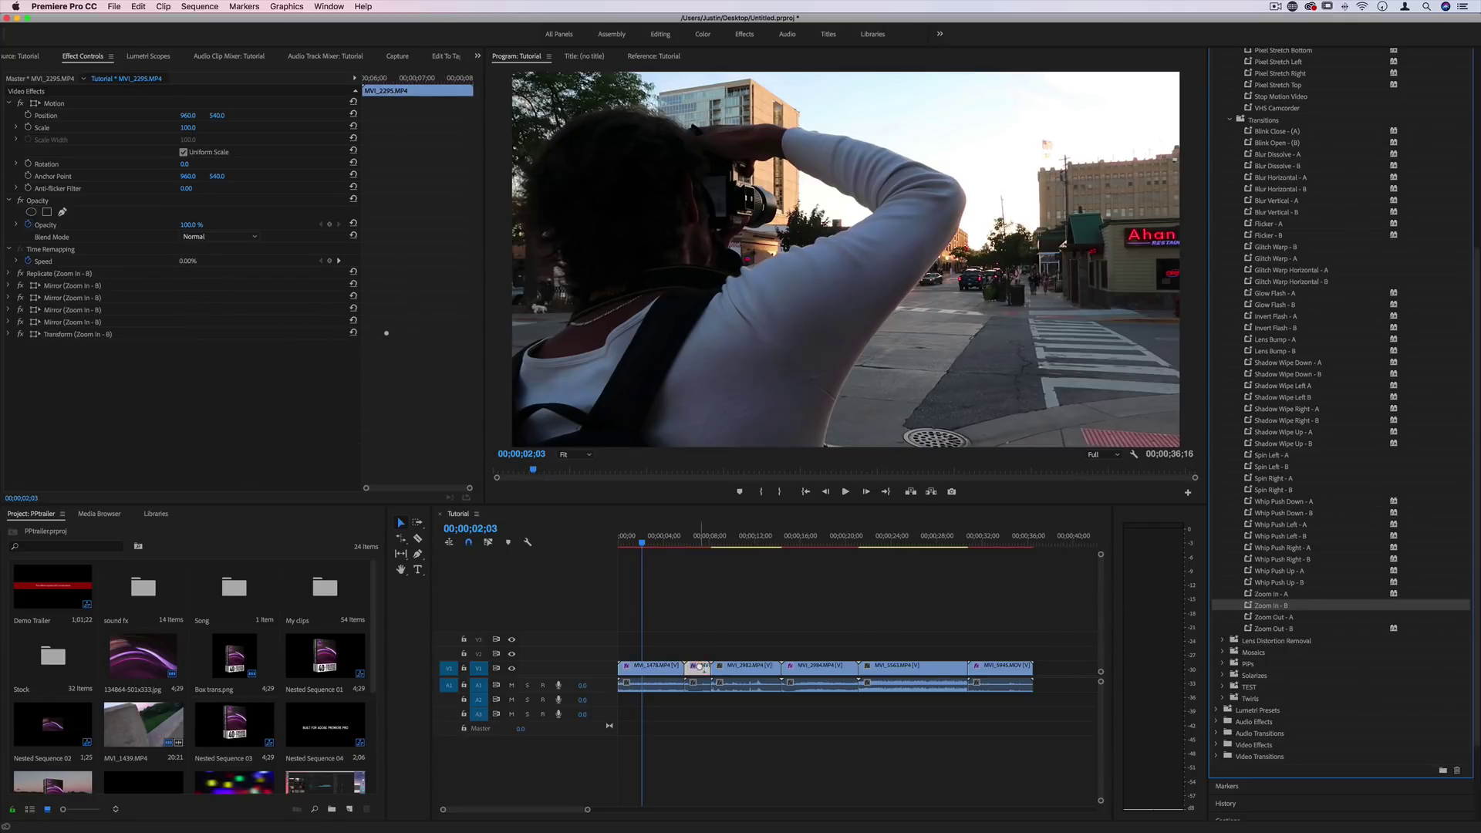
click(679, 544)
mouse_move(681, 546)
mouse_down()
mouse_move(662, 546)
mouse_move(705, 546)
mouse_up()
key(o)
key(Return)
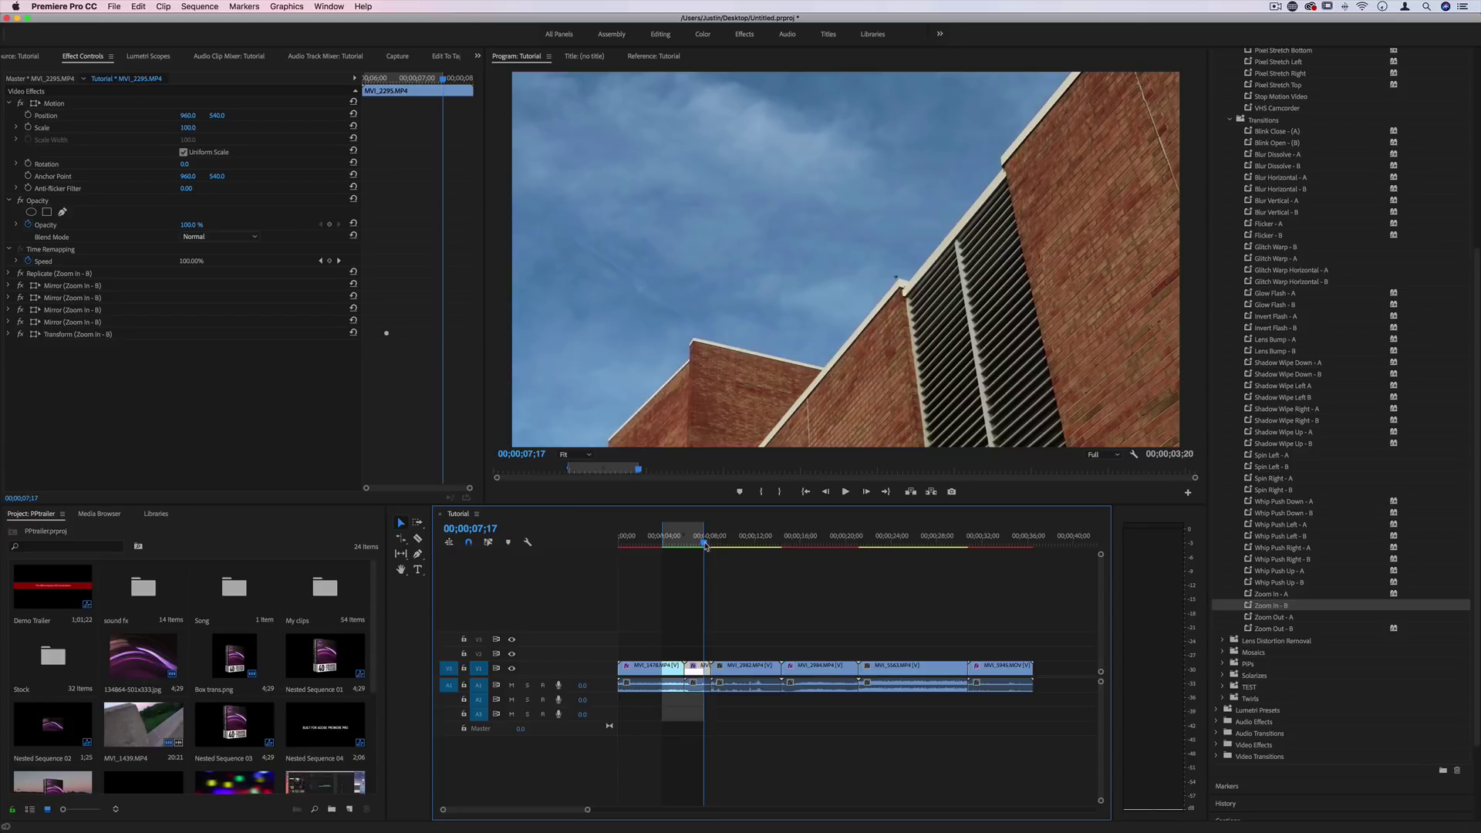
Apply Zoom Out - A to MVI_2295 and Zoom Out - B to MVI_2982, checking both clips' effects.
click(706, 545)
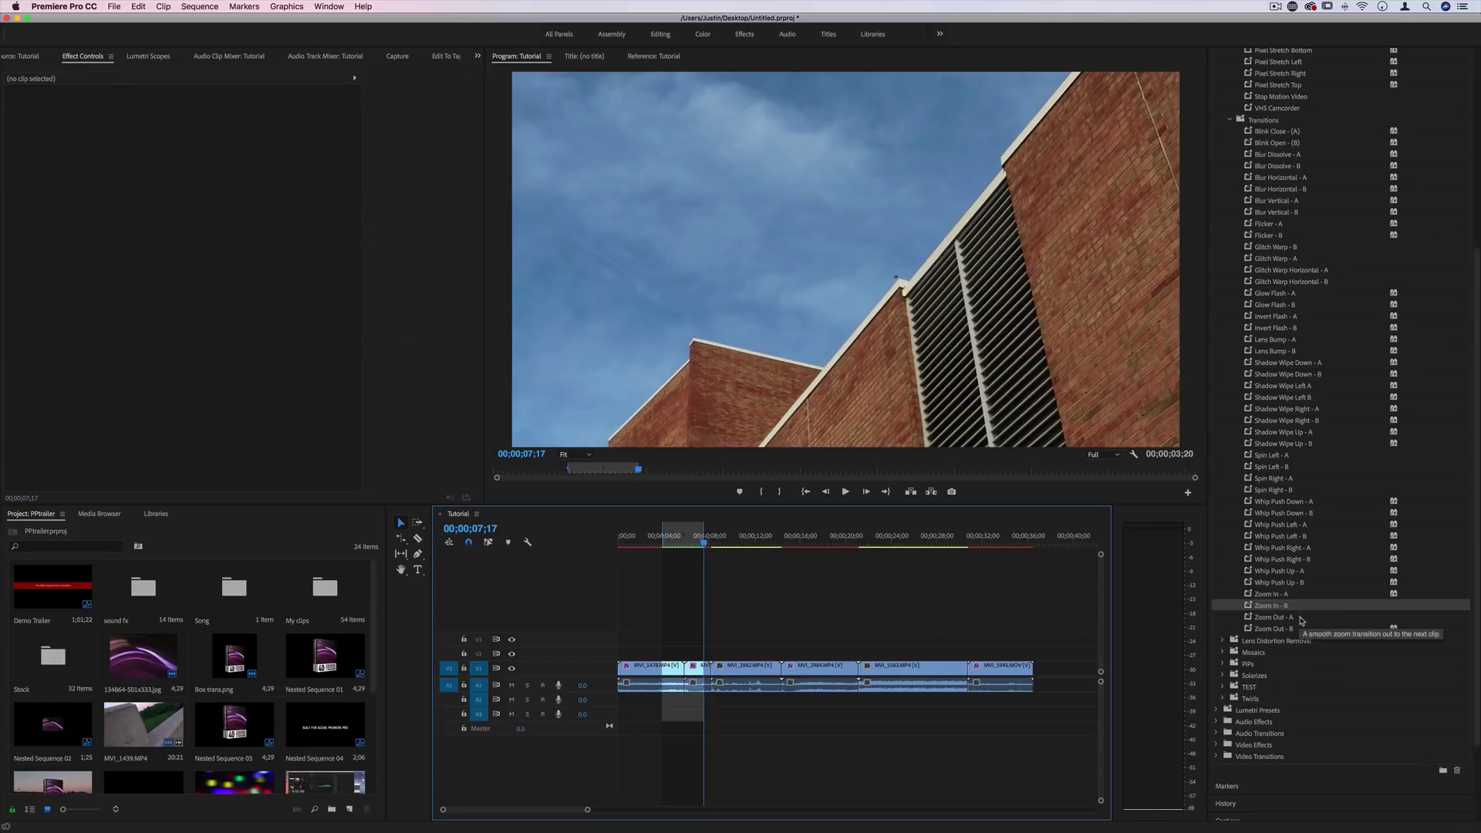
drag(1308, 620, 692, 666)
click(694, 666)
drag(1268, 629, 744, 666)
click(744, 666)
click(746, 590)
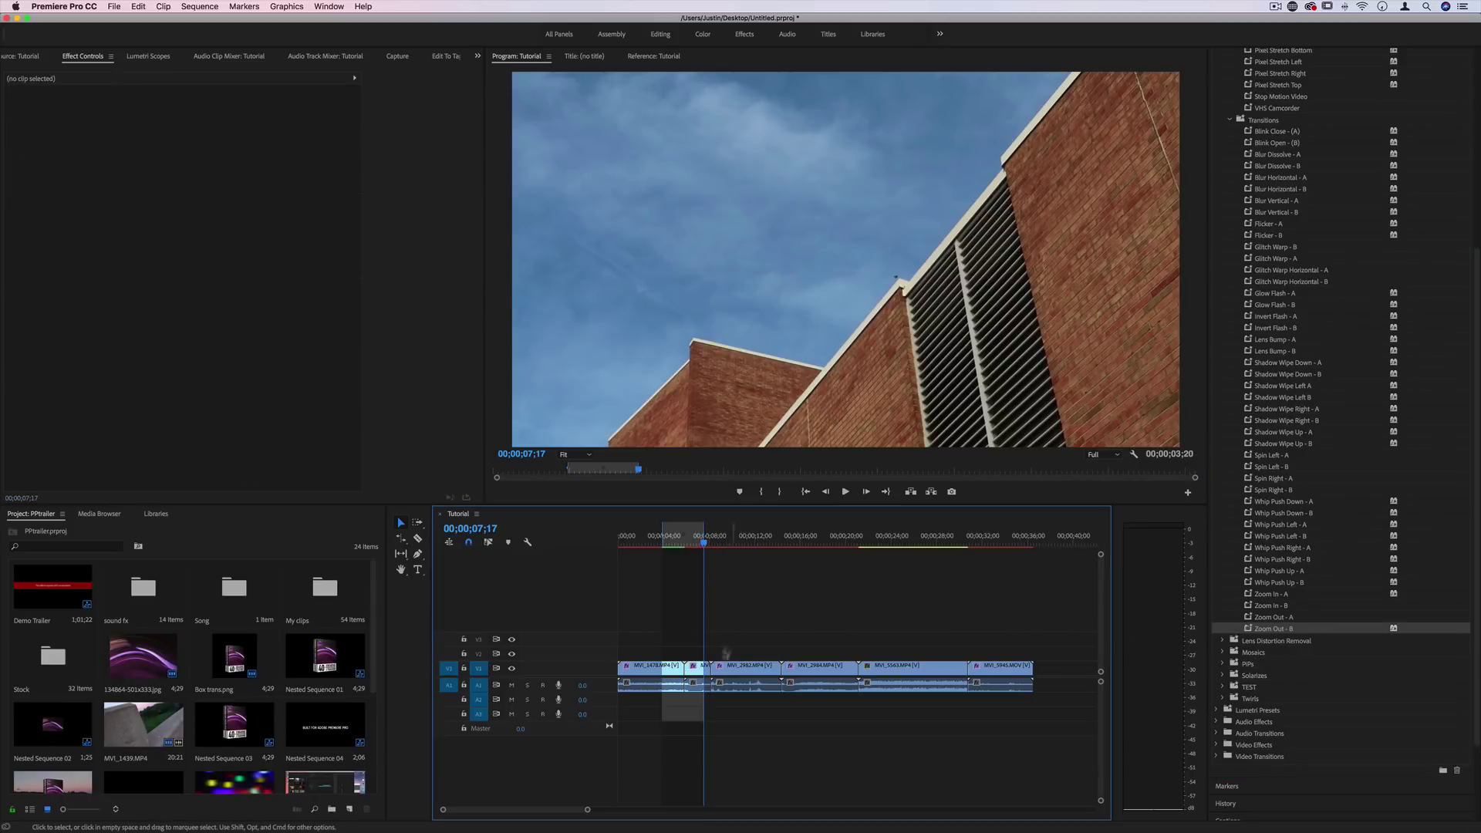
click(702, 668)
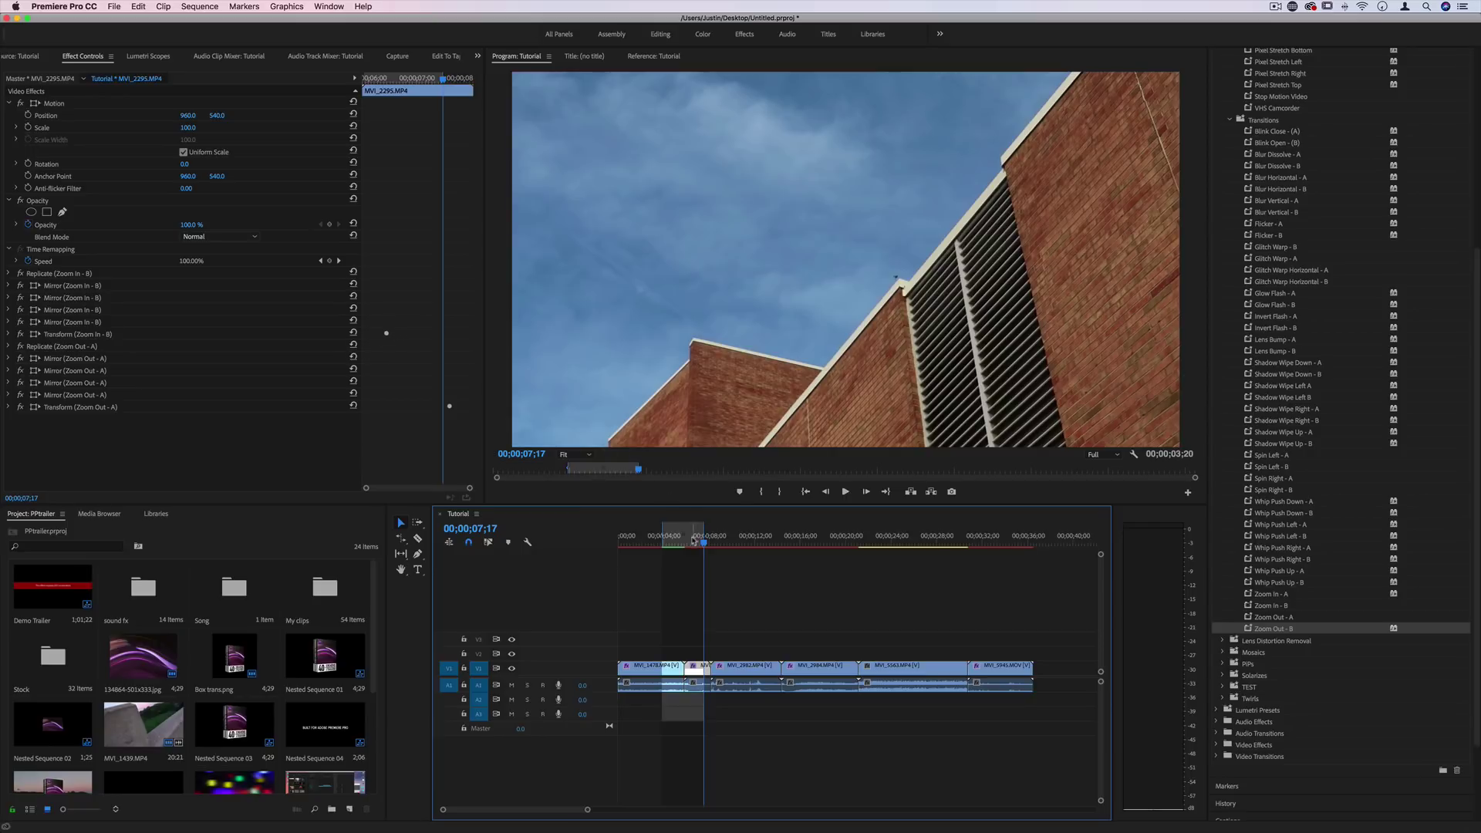
Play the zoom in and out transitions from 06;12.
drag(691, 543, 692, 543)
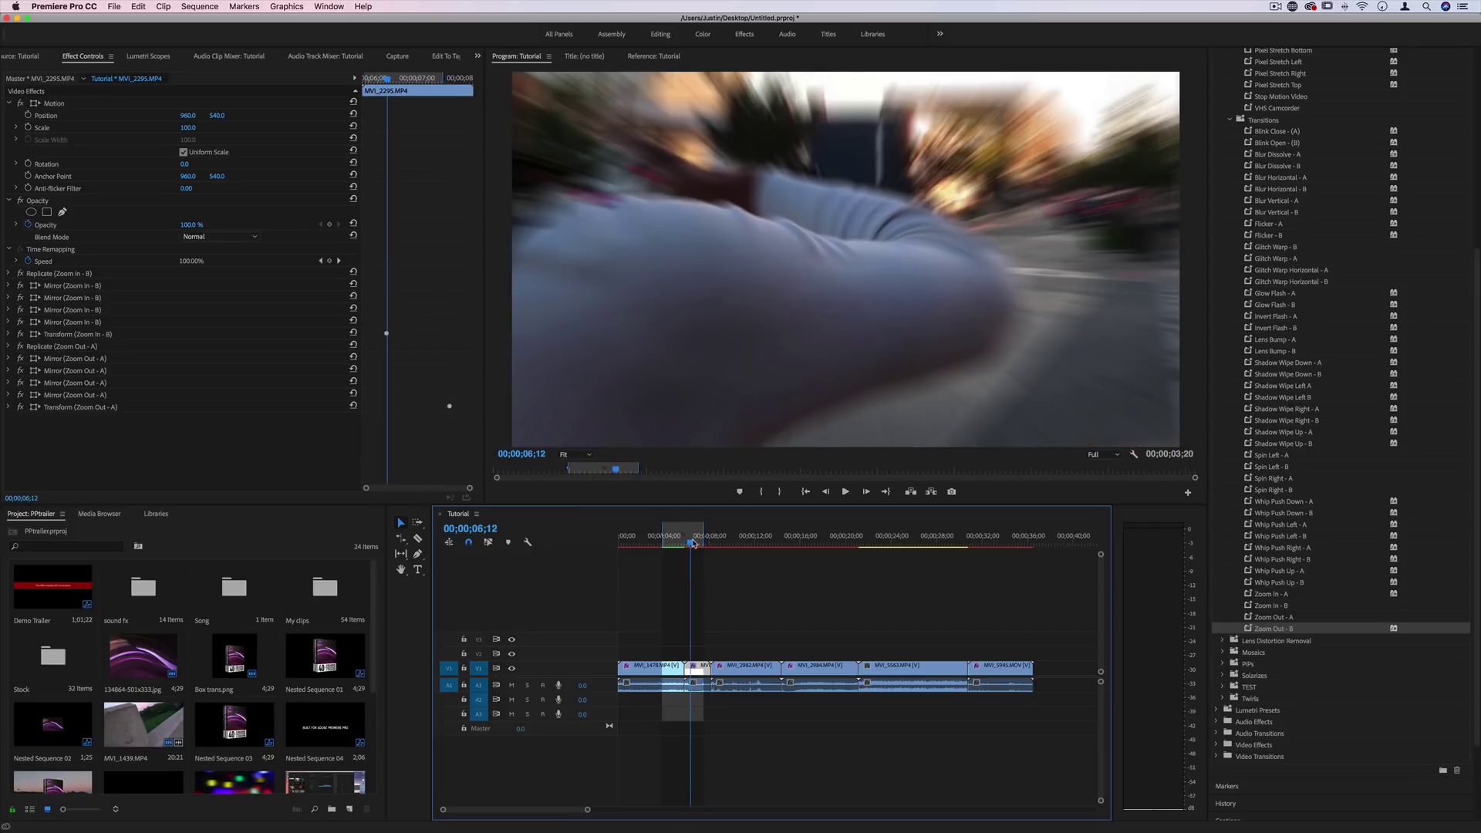
key(space)
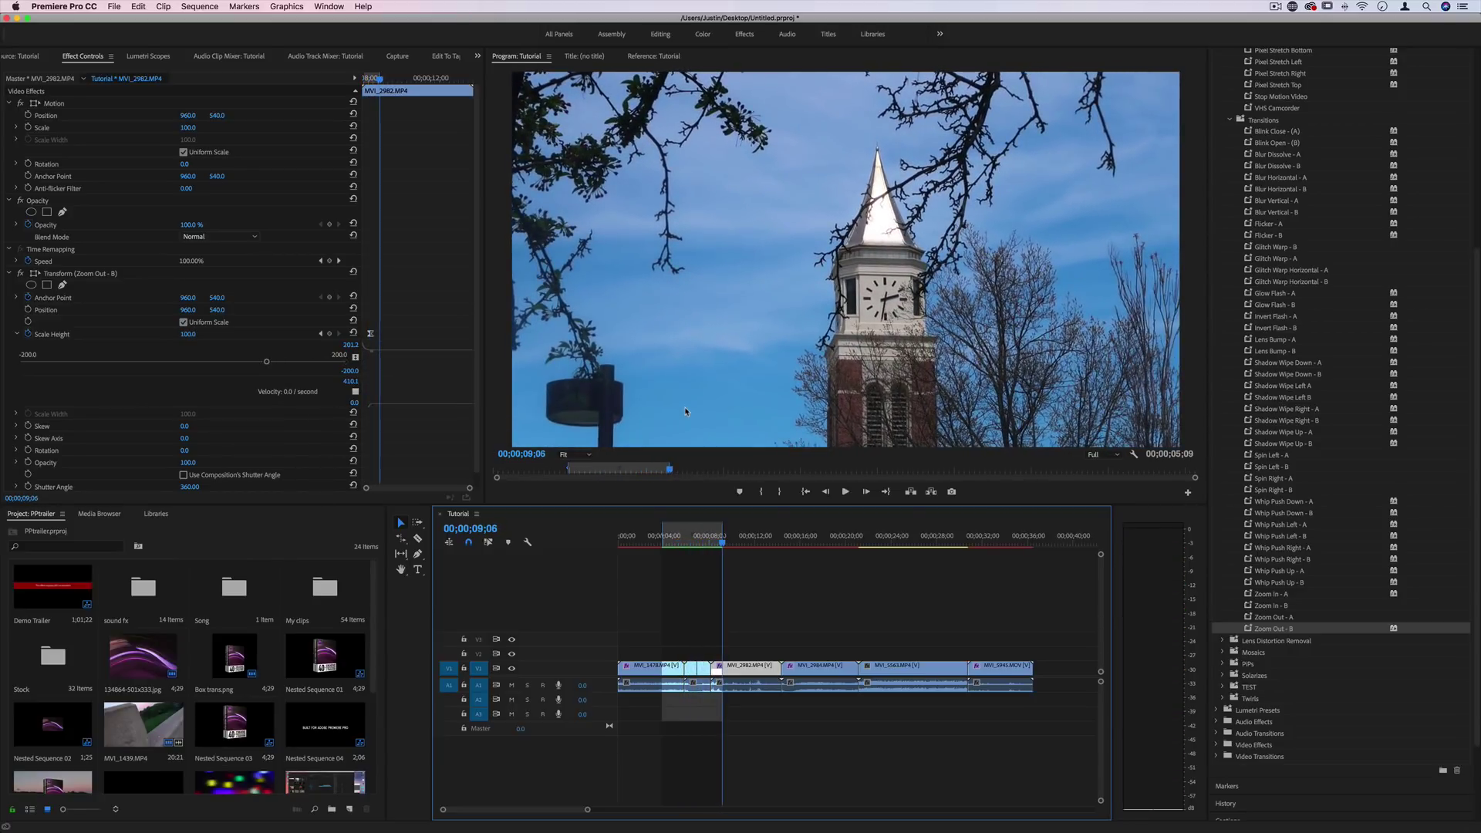
click(1277, 595)
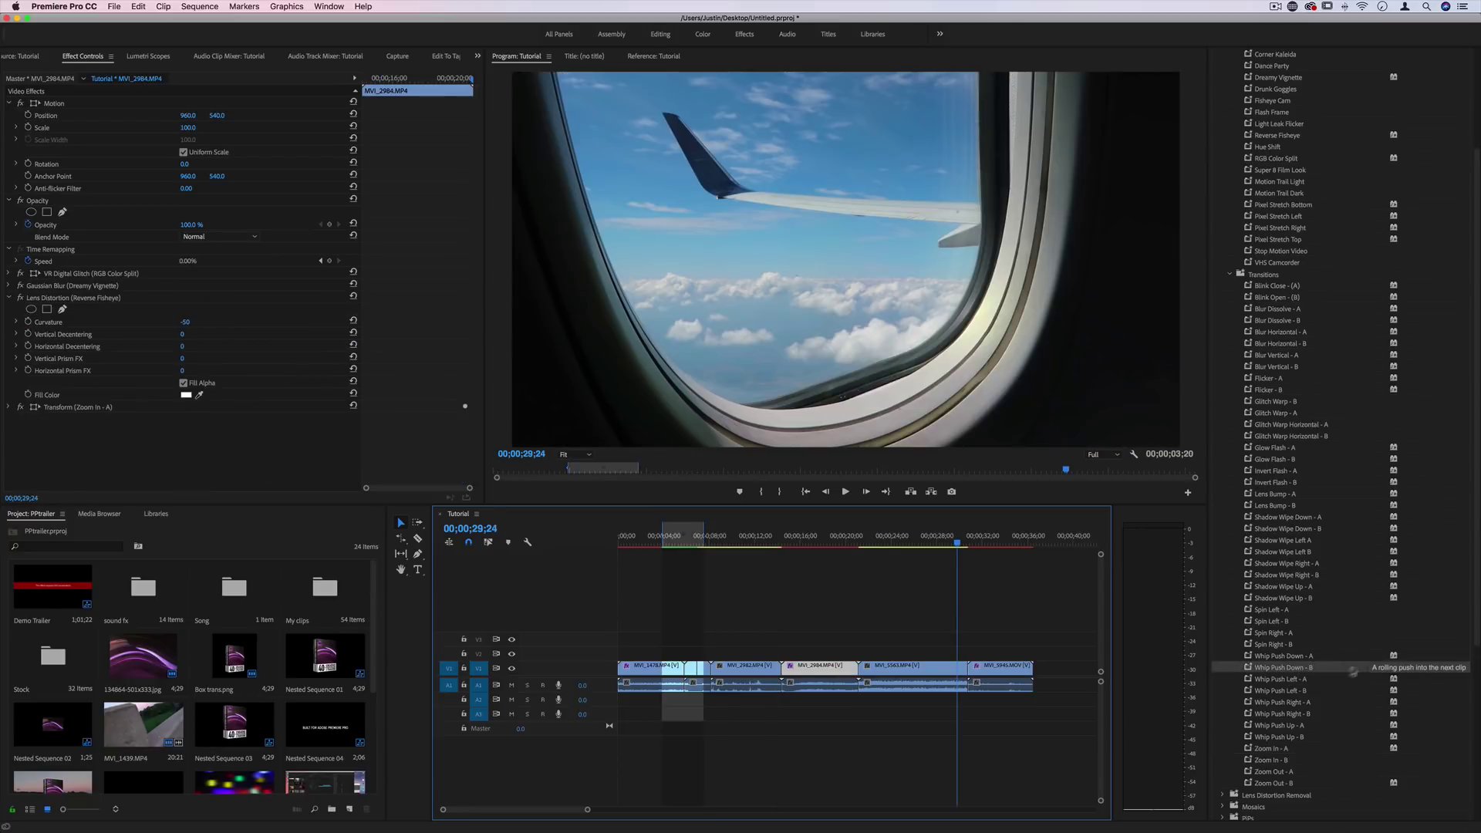
Apply Whip Push Left - A to MVI_5563 and Whip Push Left - B to MVI_5945, then preview.
click(1311, 680)
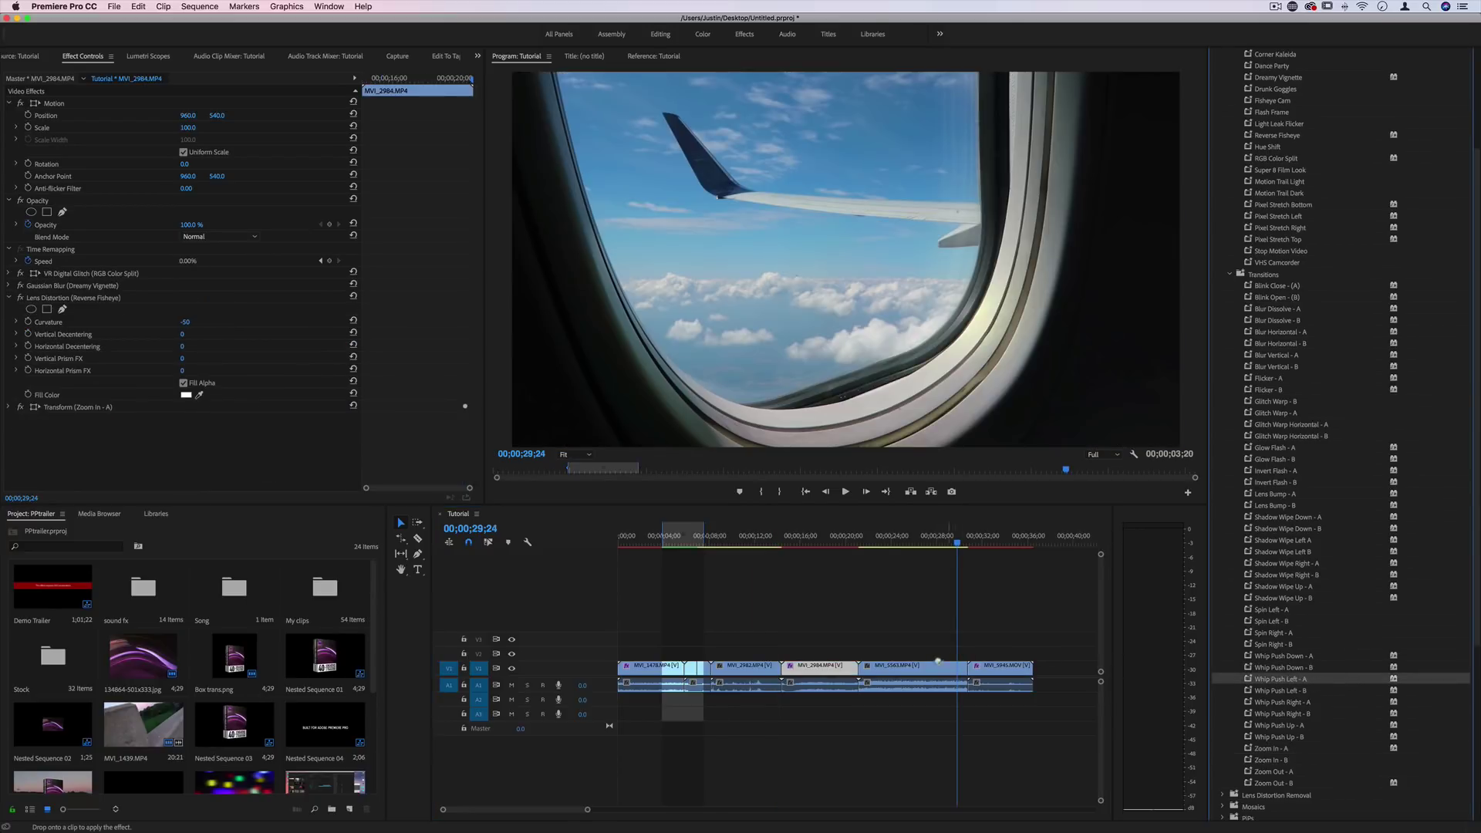
double_click(1319, 682)
drag(1305, 692, 1021, 669)
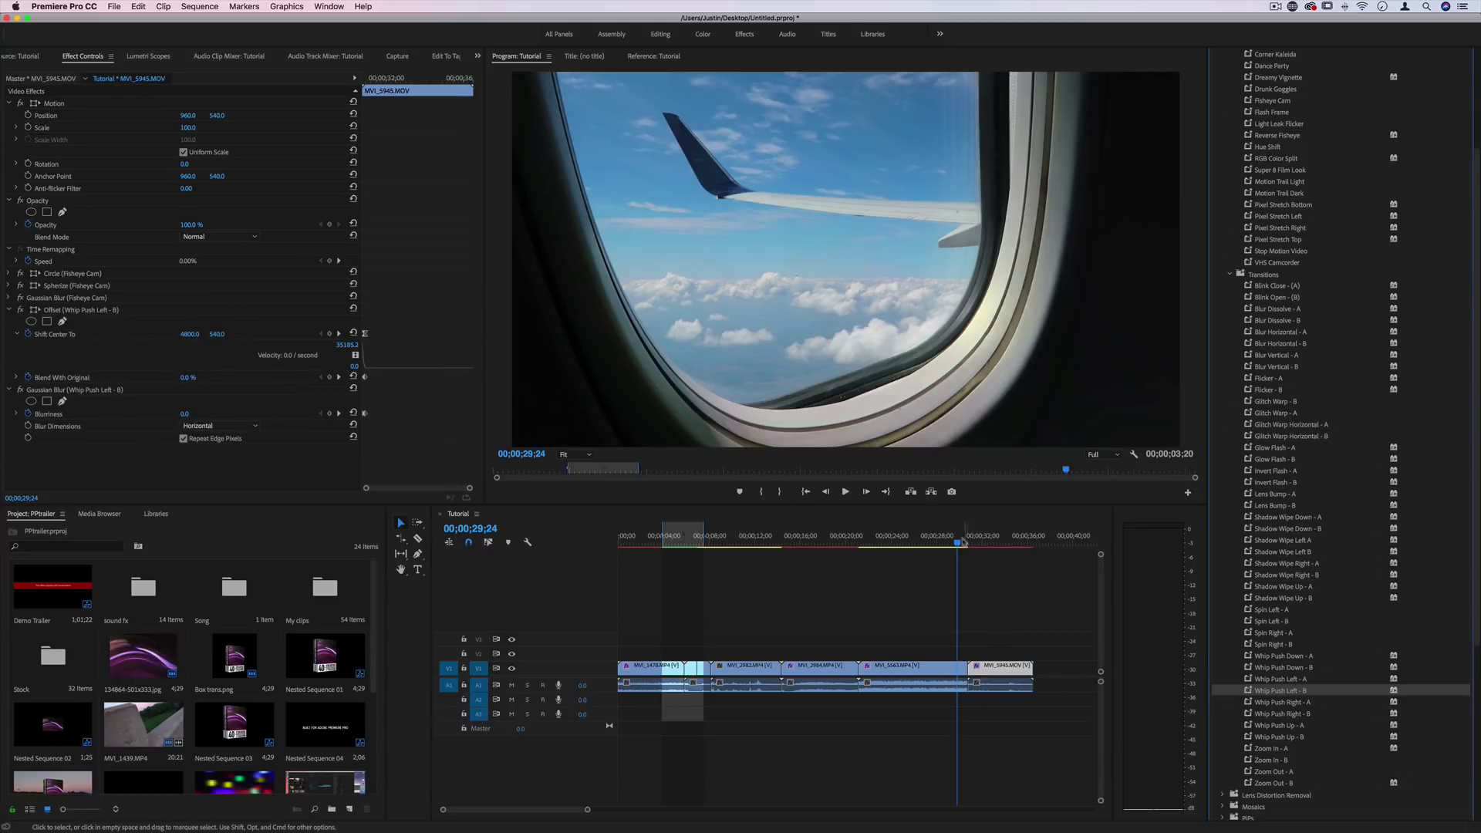
click(956, 540)
key(space)
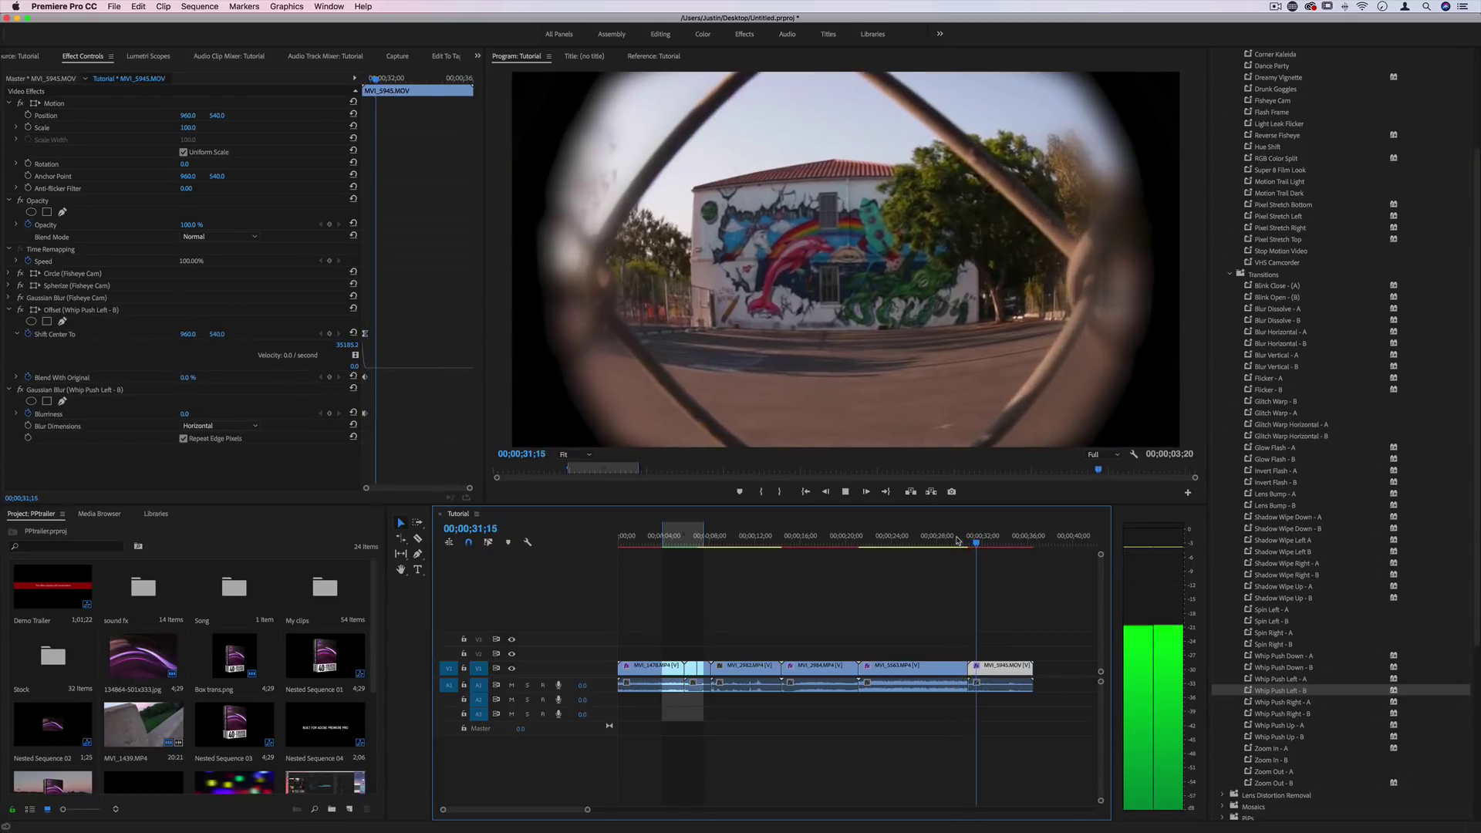
key(space)
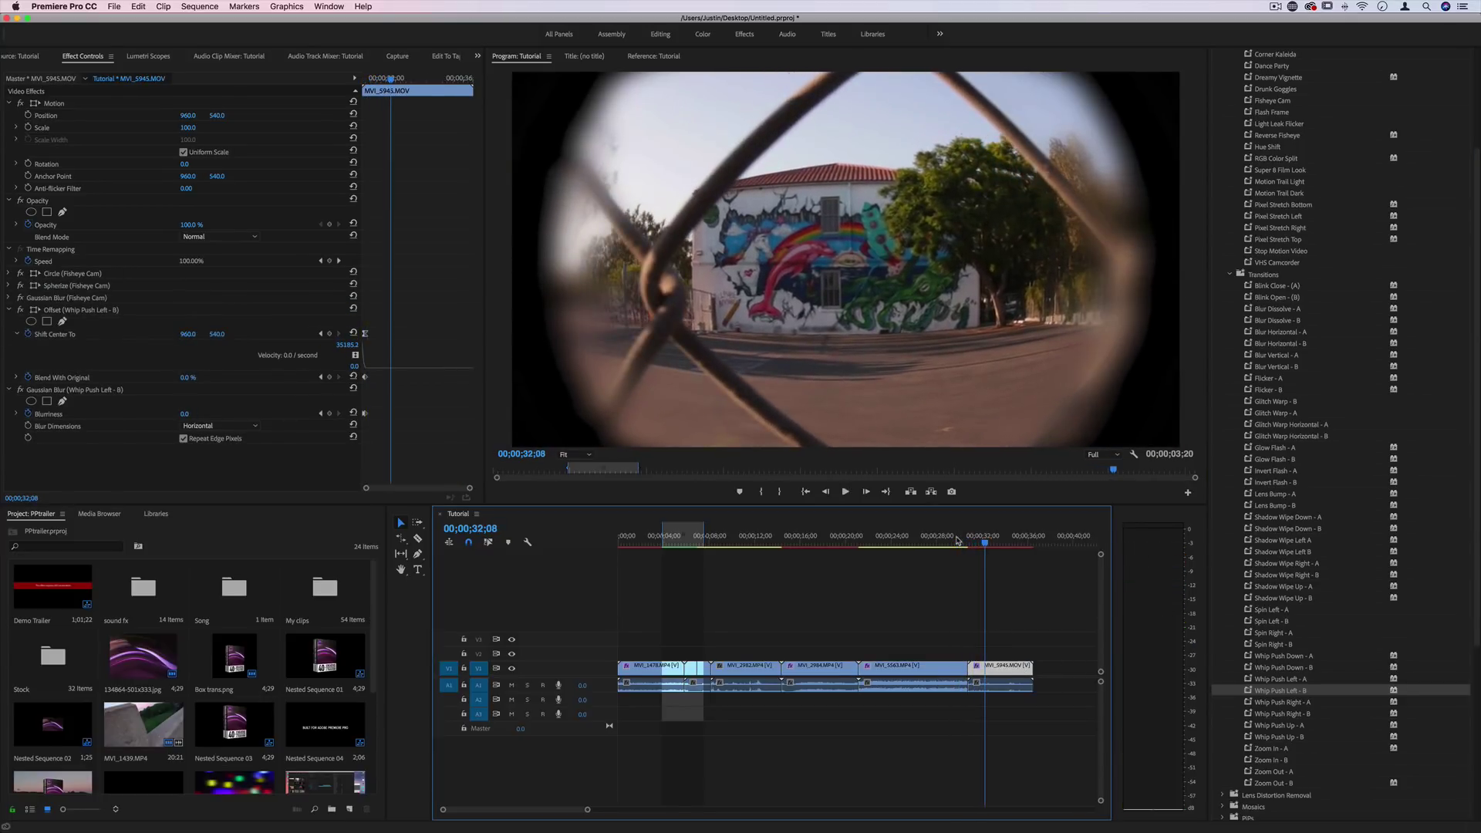
Browse Whip Push Right - A and Whip Push Down - B, then replay the whip transition.
click(1307, 704)
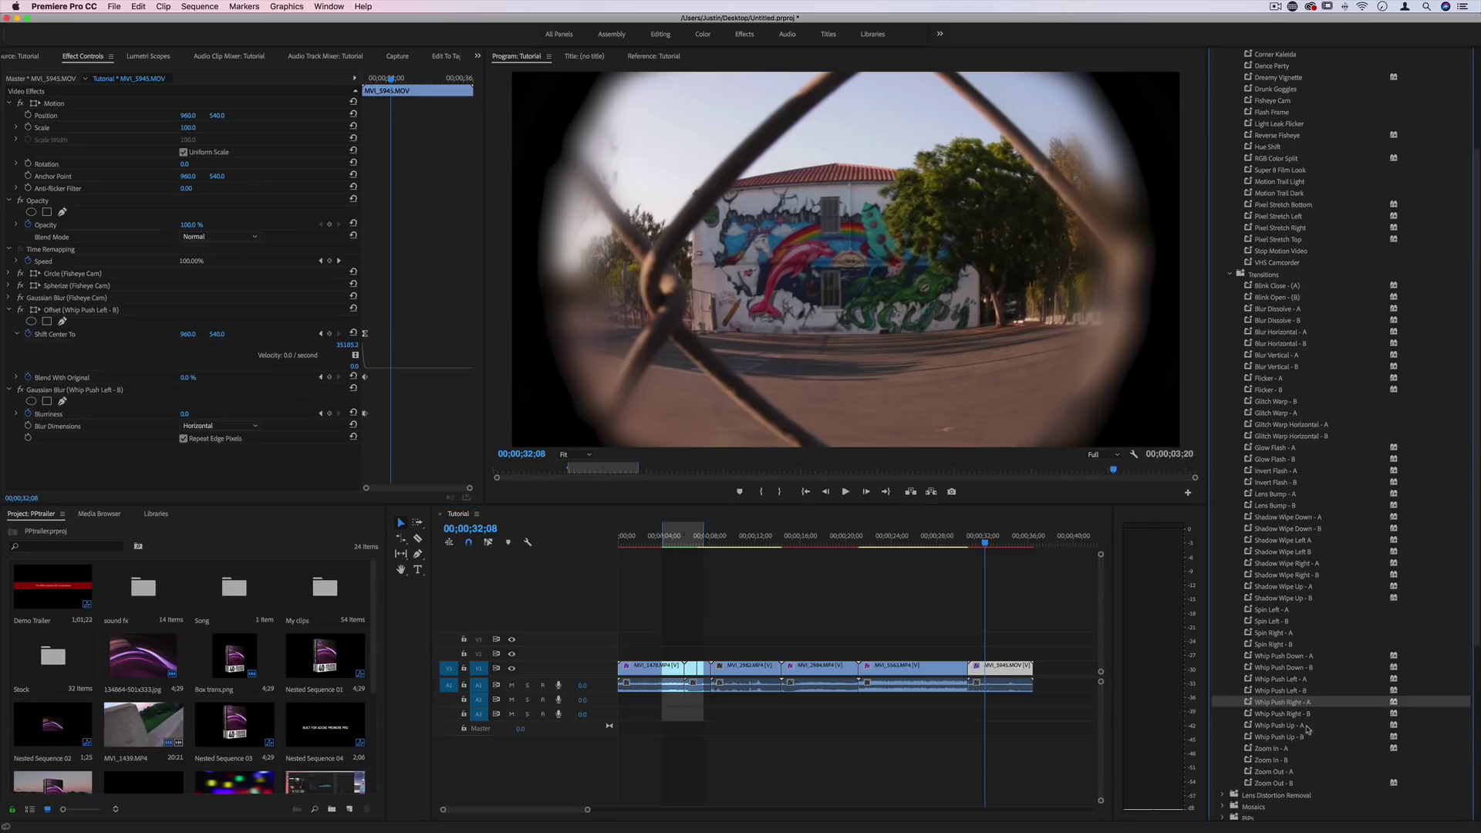
click(1290, 668)
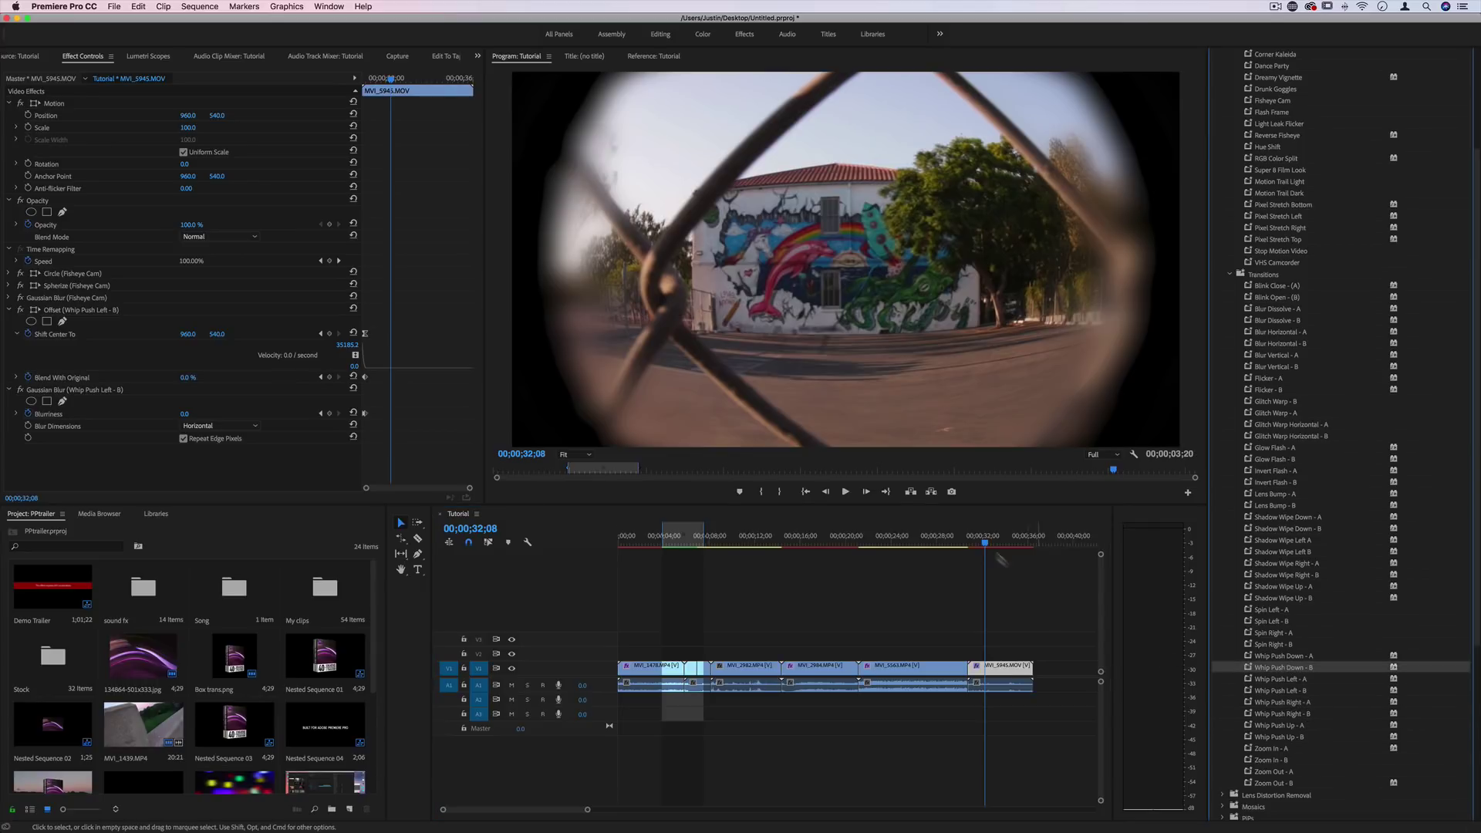
click(958, 545)
key(space)
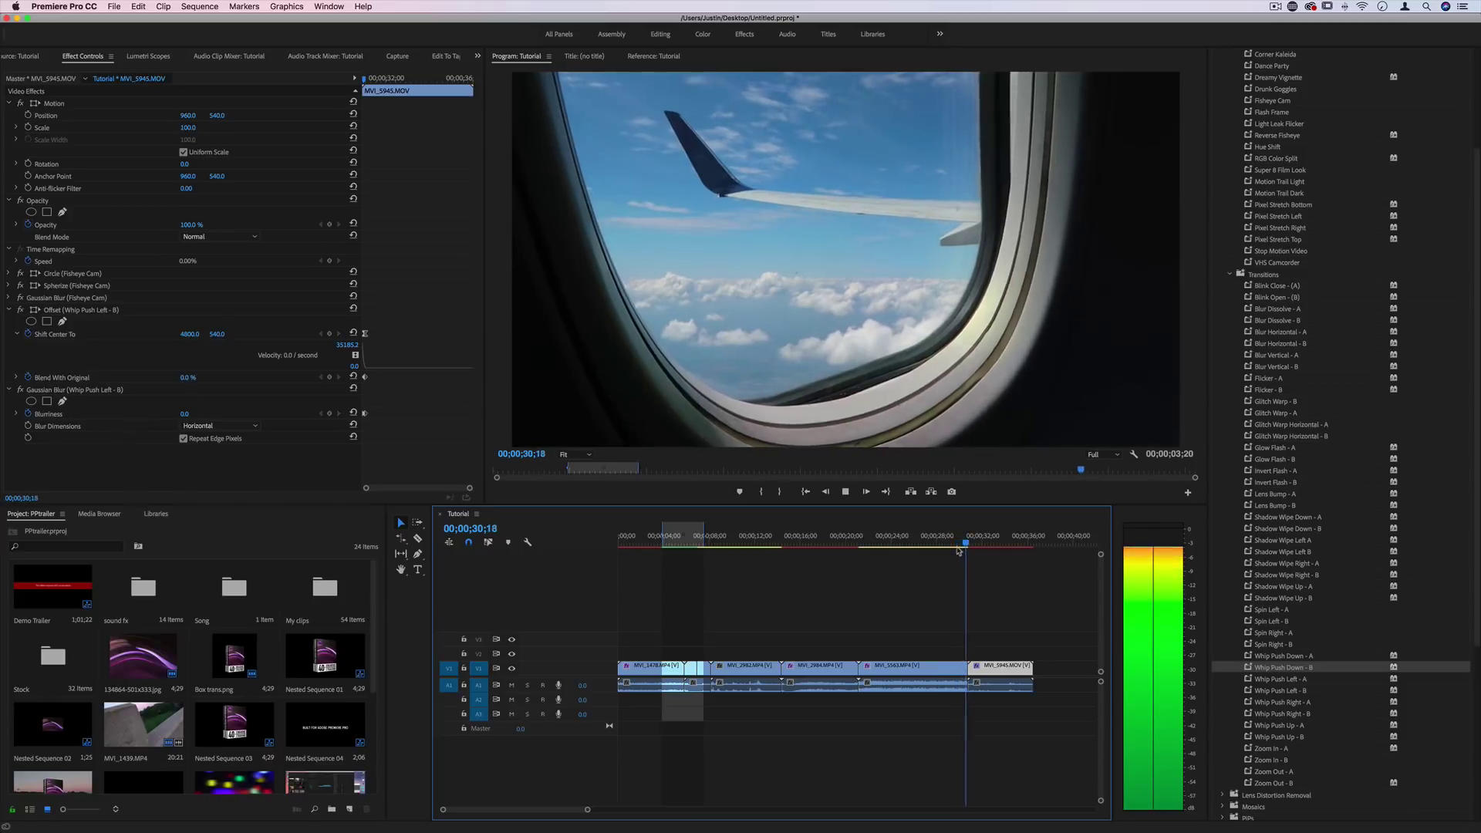
click(968, 546)
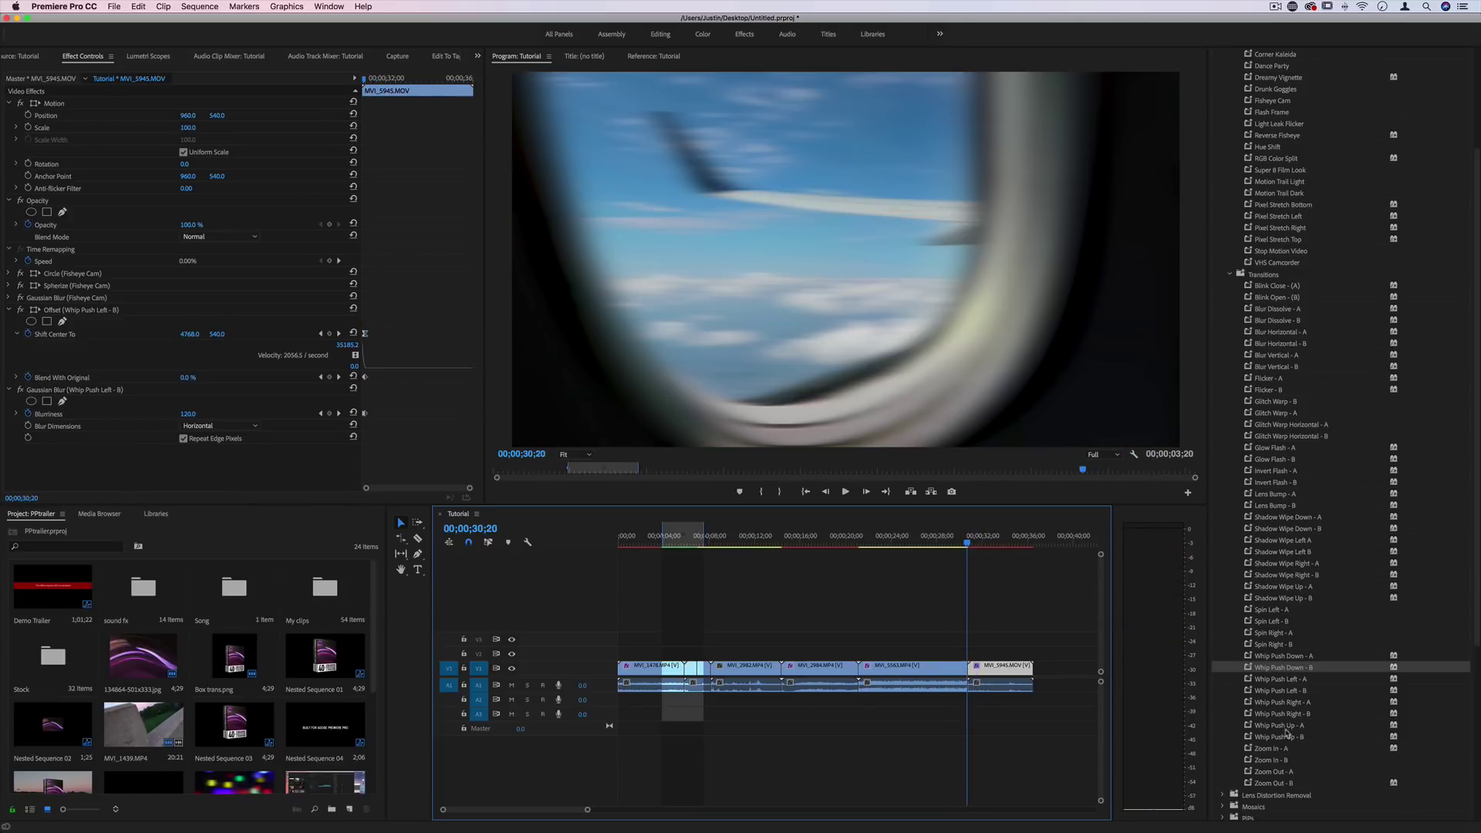
scroll(1286, 733, up, 5)
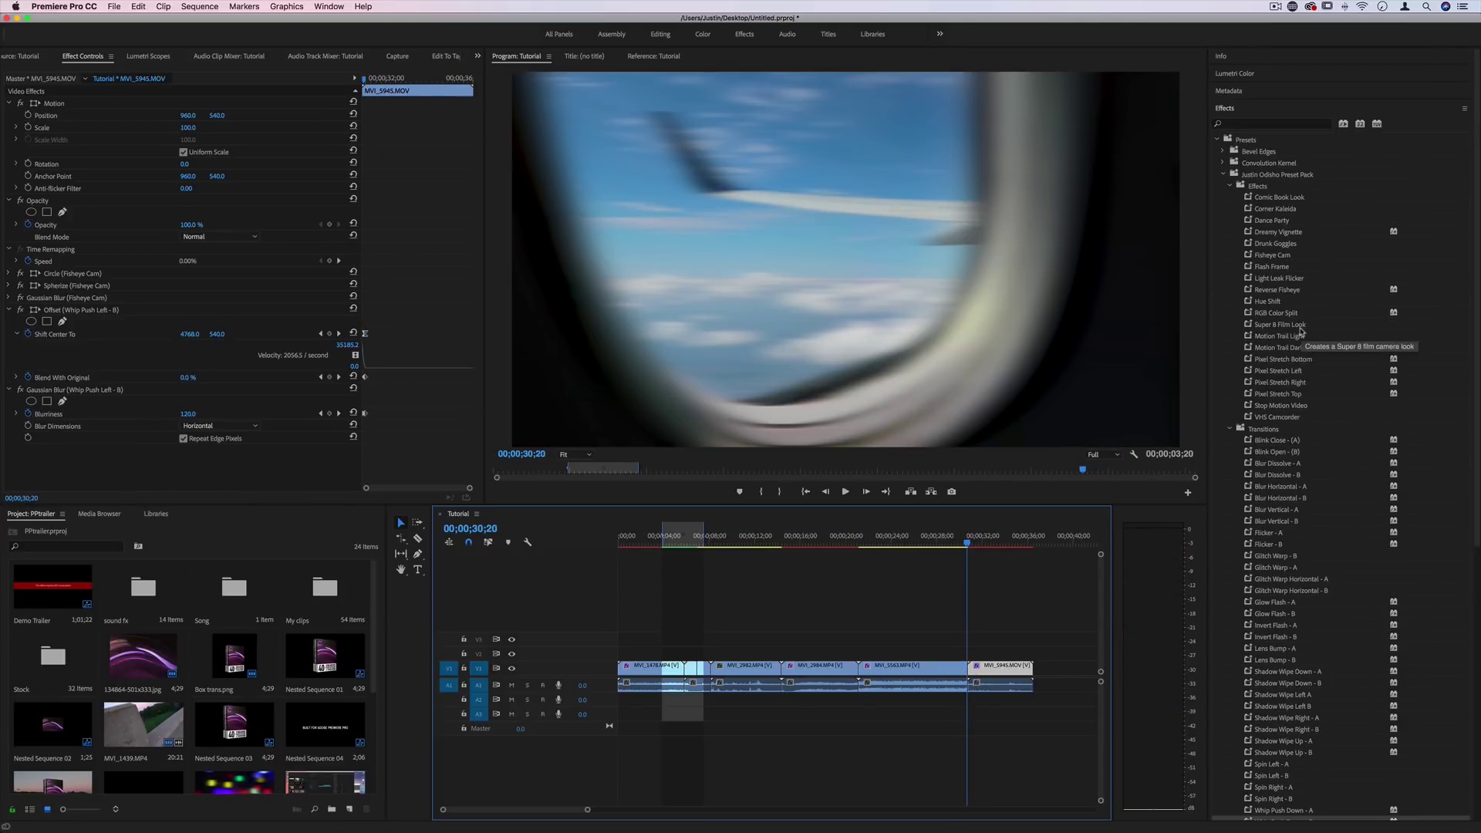
Apply Hue Shift to MVI_5945, then browse Motion Trail Light and the Blur Dissolve - A transition.
drag(1267, 301, 998, 673)
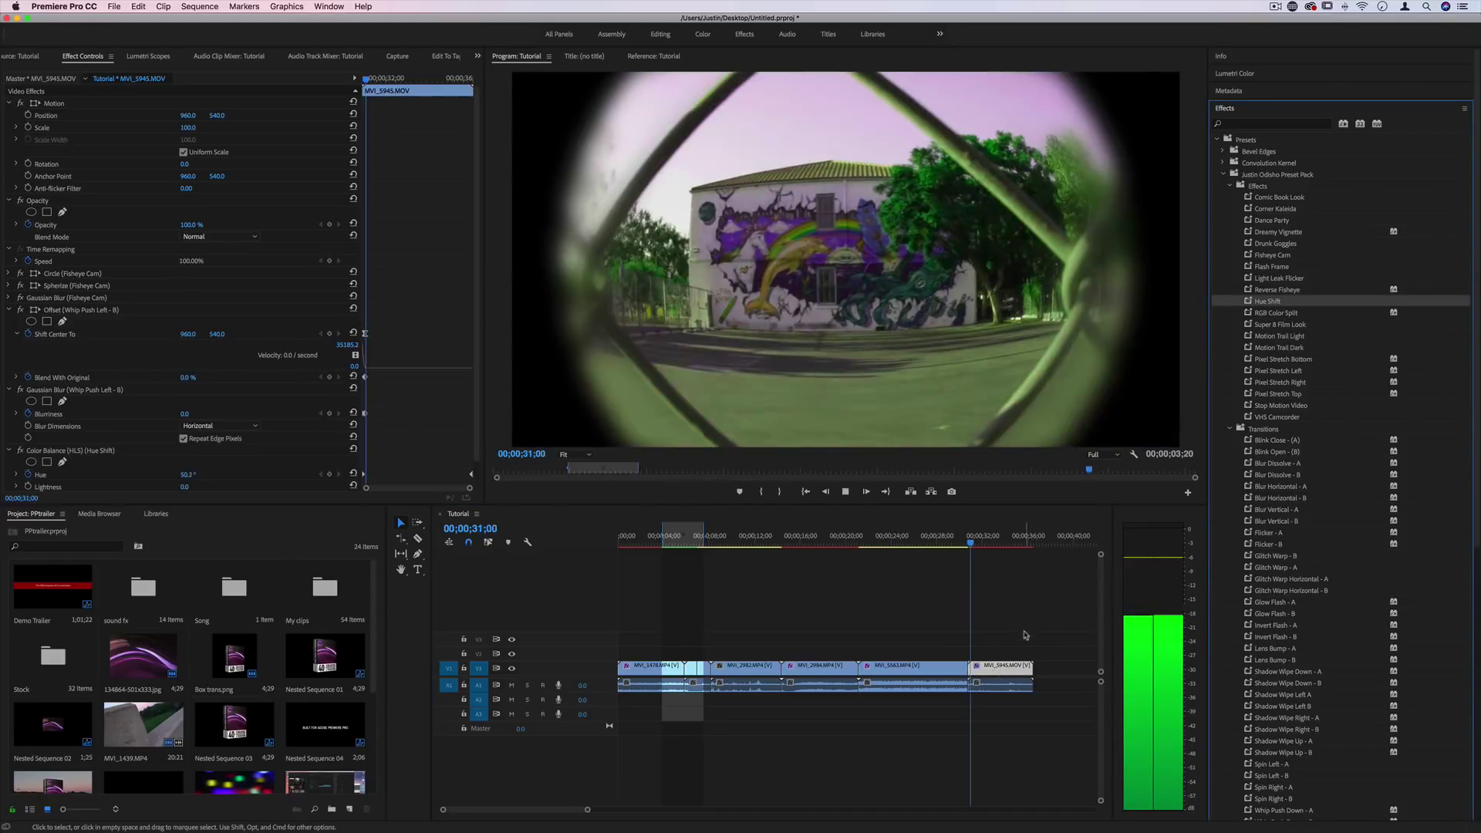
click(1303, 244)
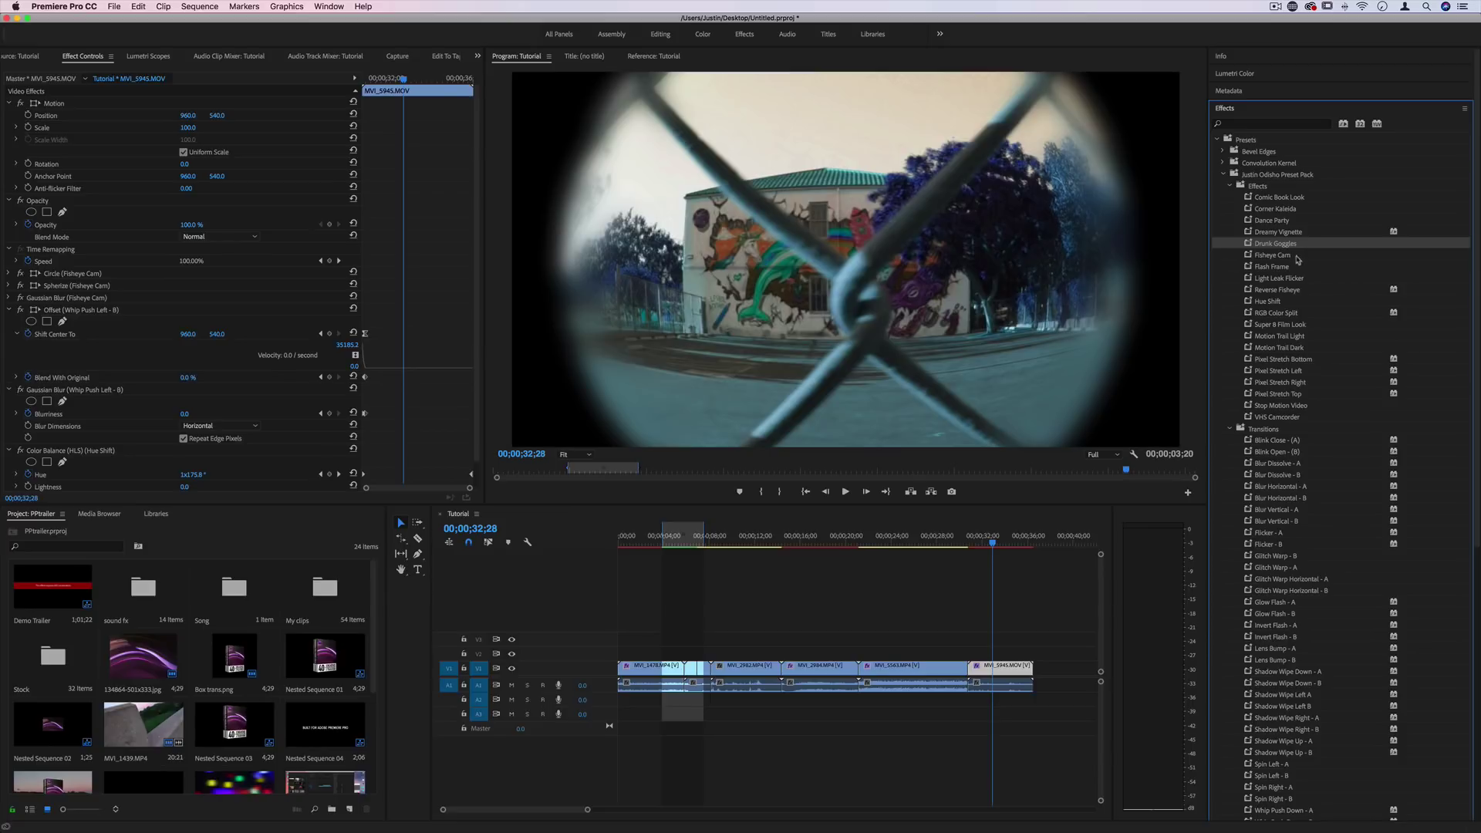
click(1288, 337)
scroll(1304, 397, down, 8)
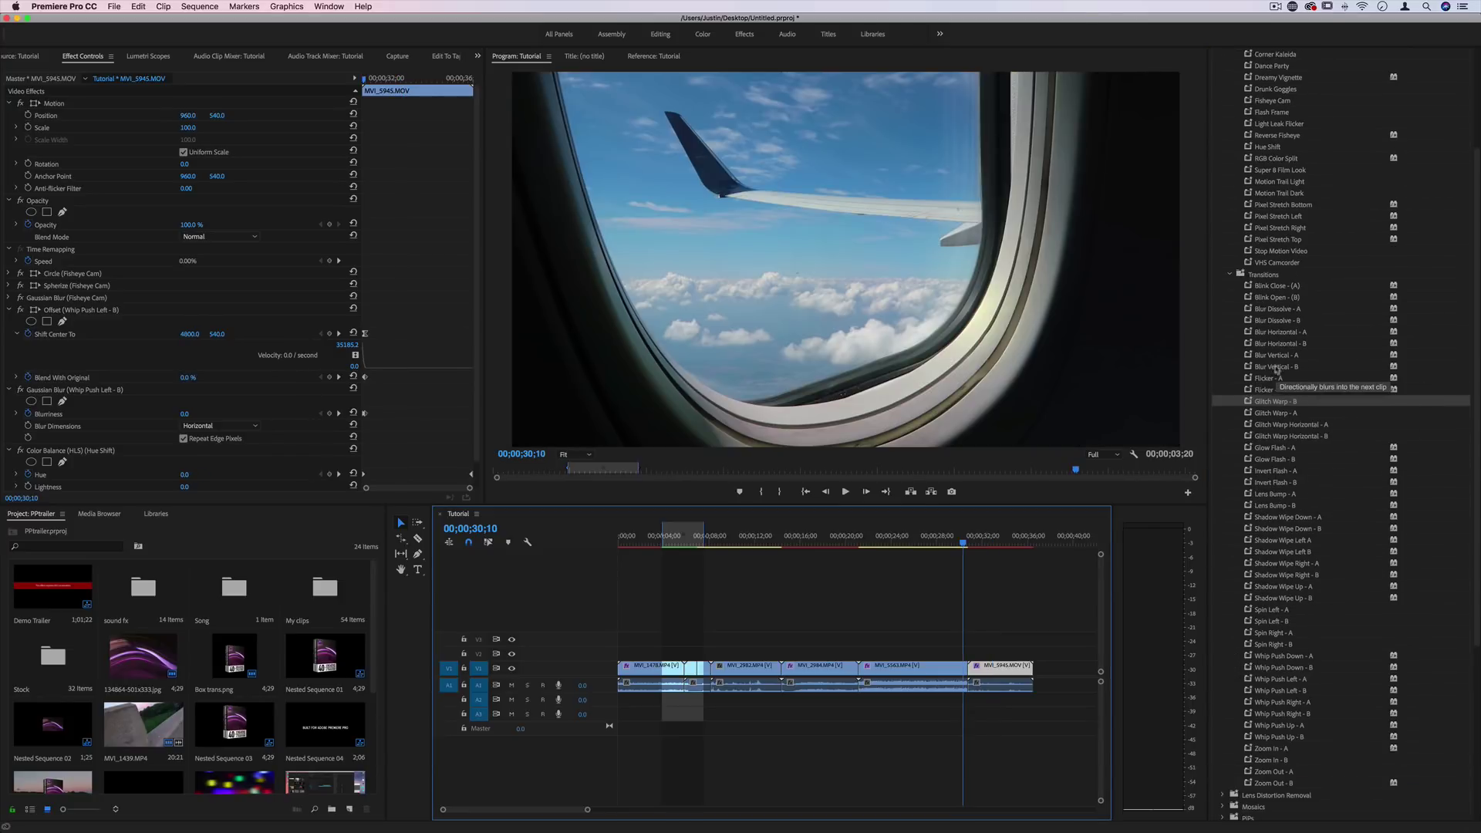
scroll(1287, 340, down, 5)
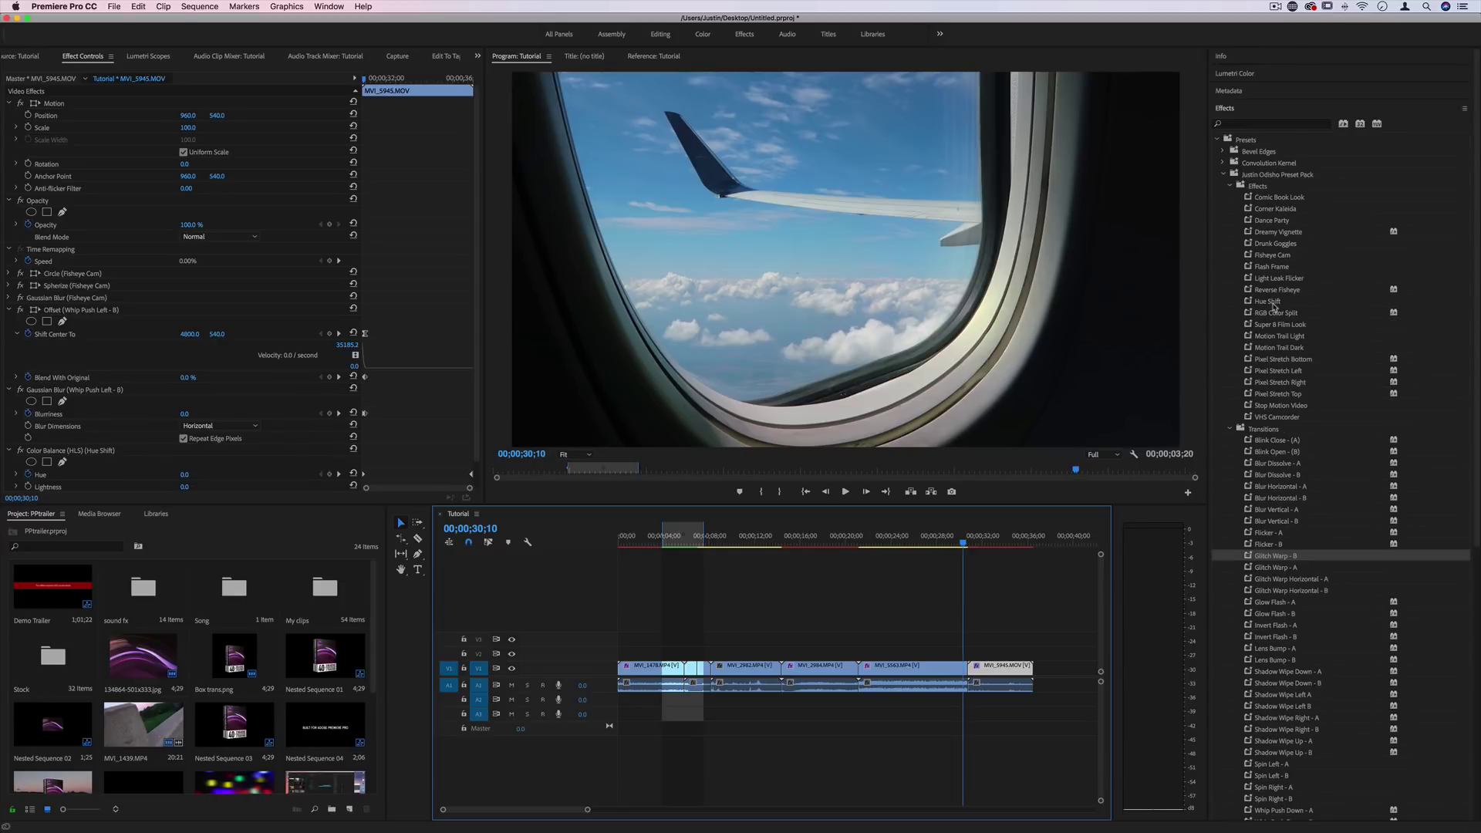
scroll(1280, 340, up, 3)
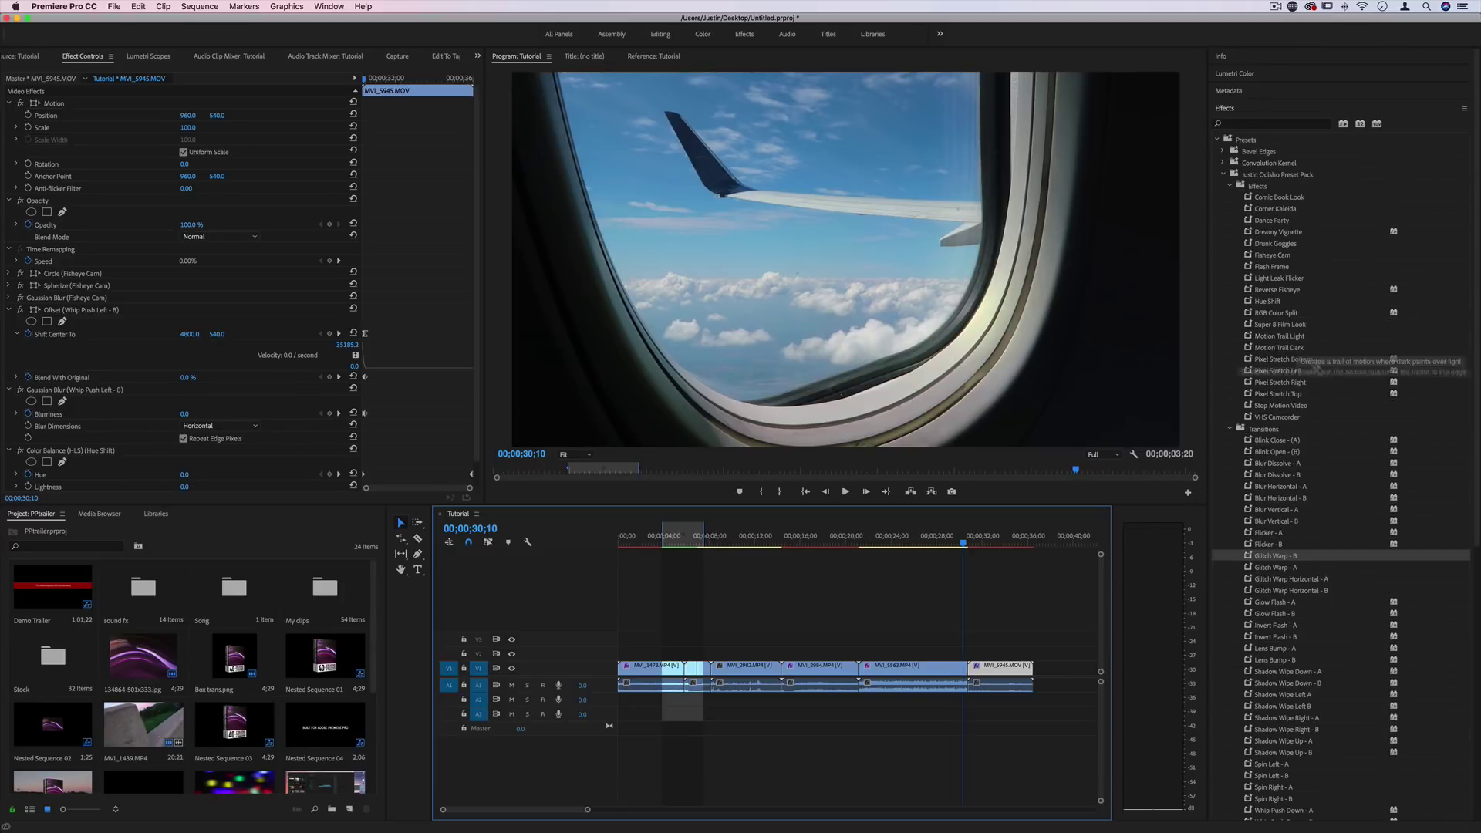
click(1301, 465)
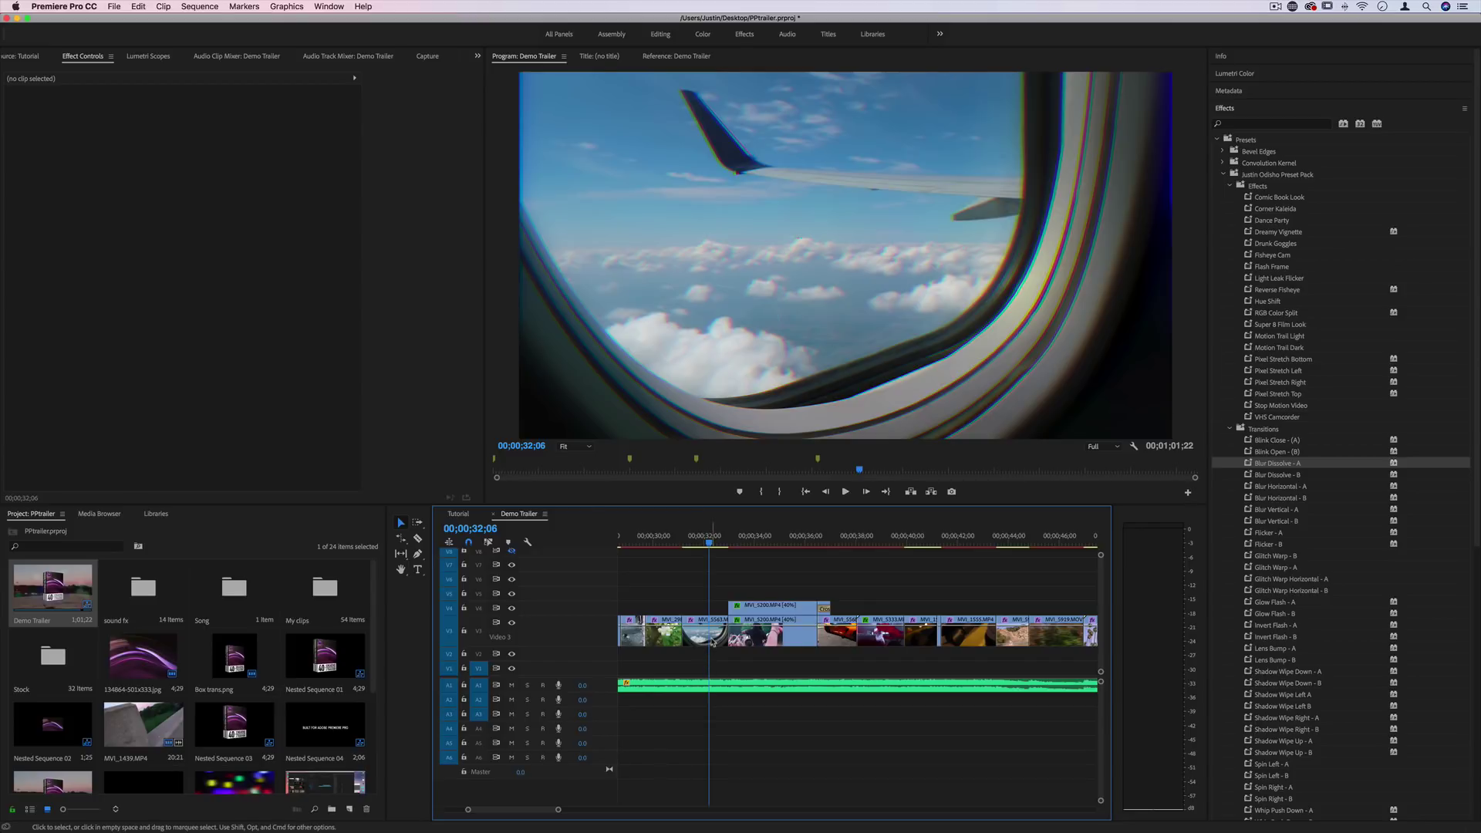
Play from the MVI_5563 airplane clip, stop at 00;00;36;18, then scrub back to the crowd shot.
click(713, 637)
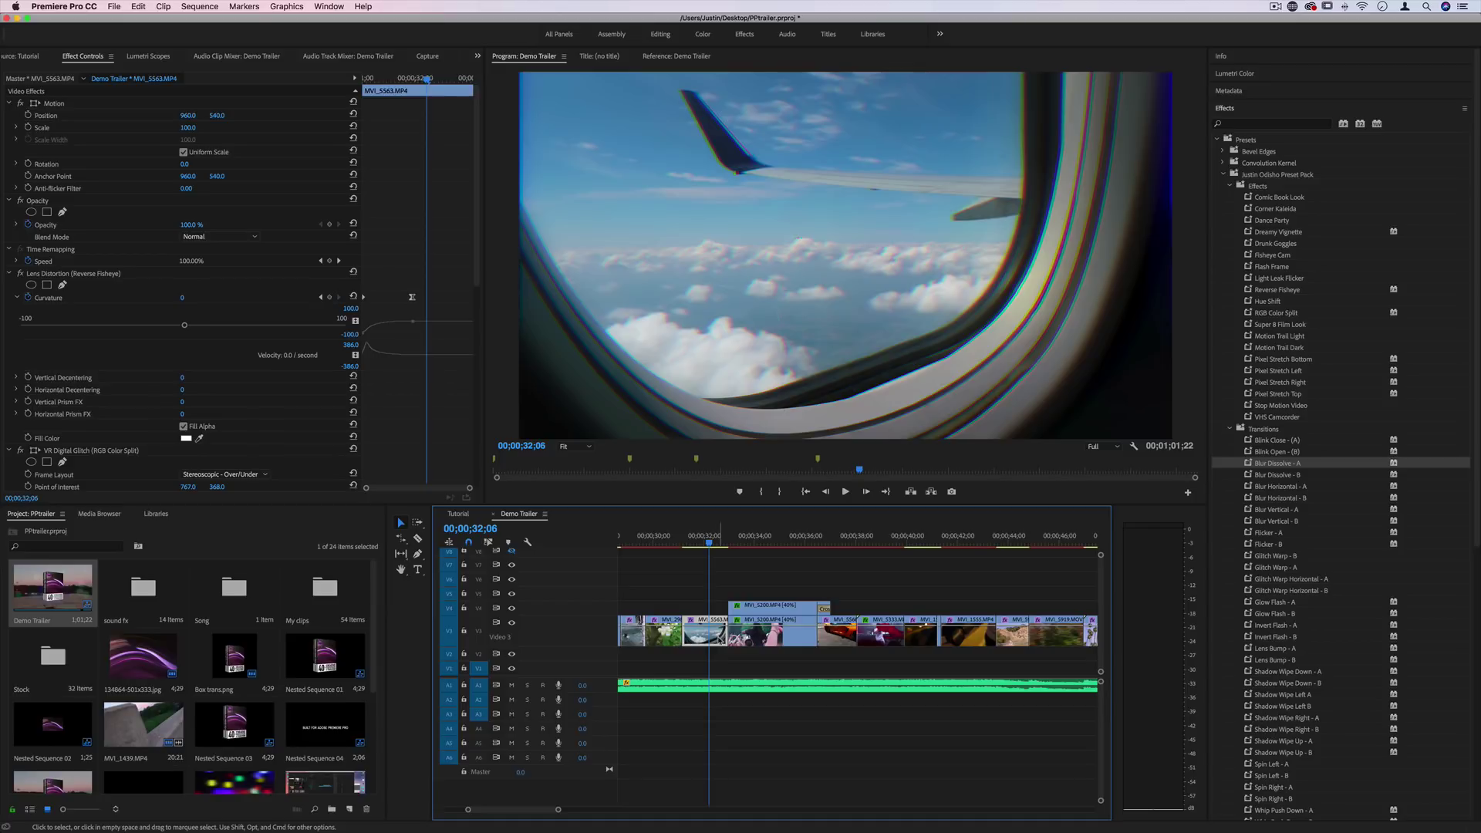
key(space)
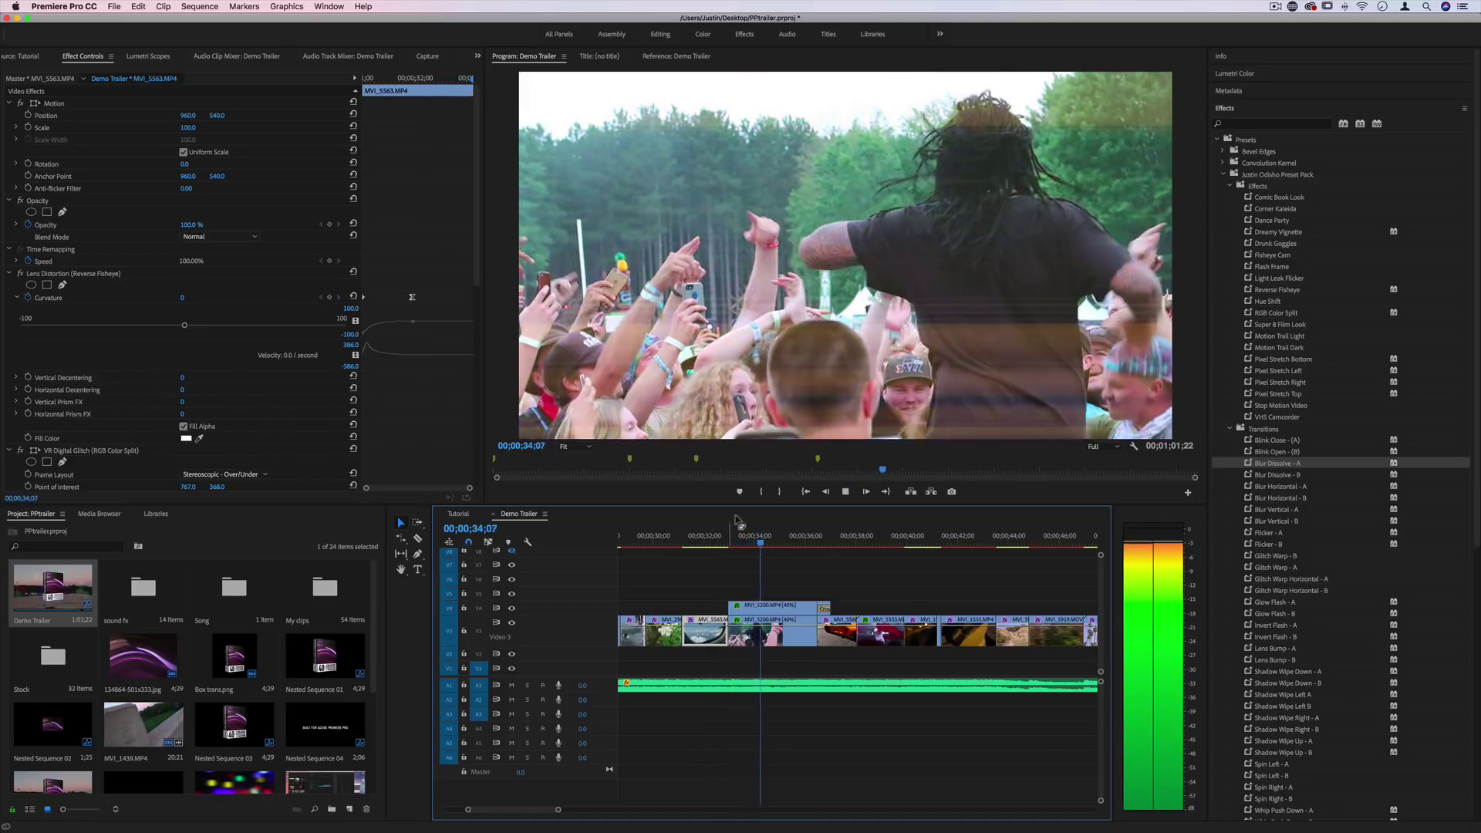
click(821, 542)
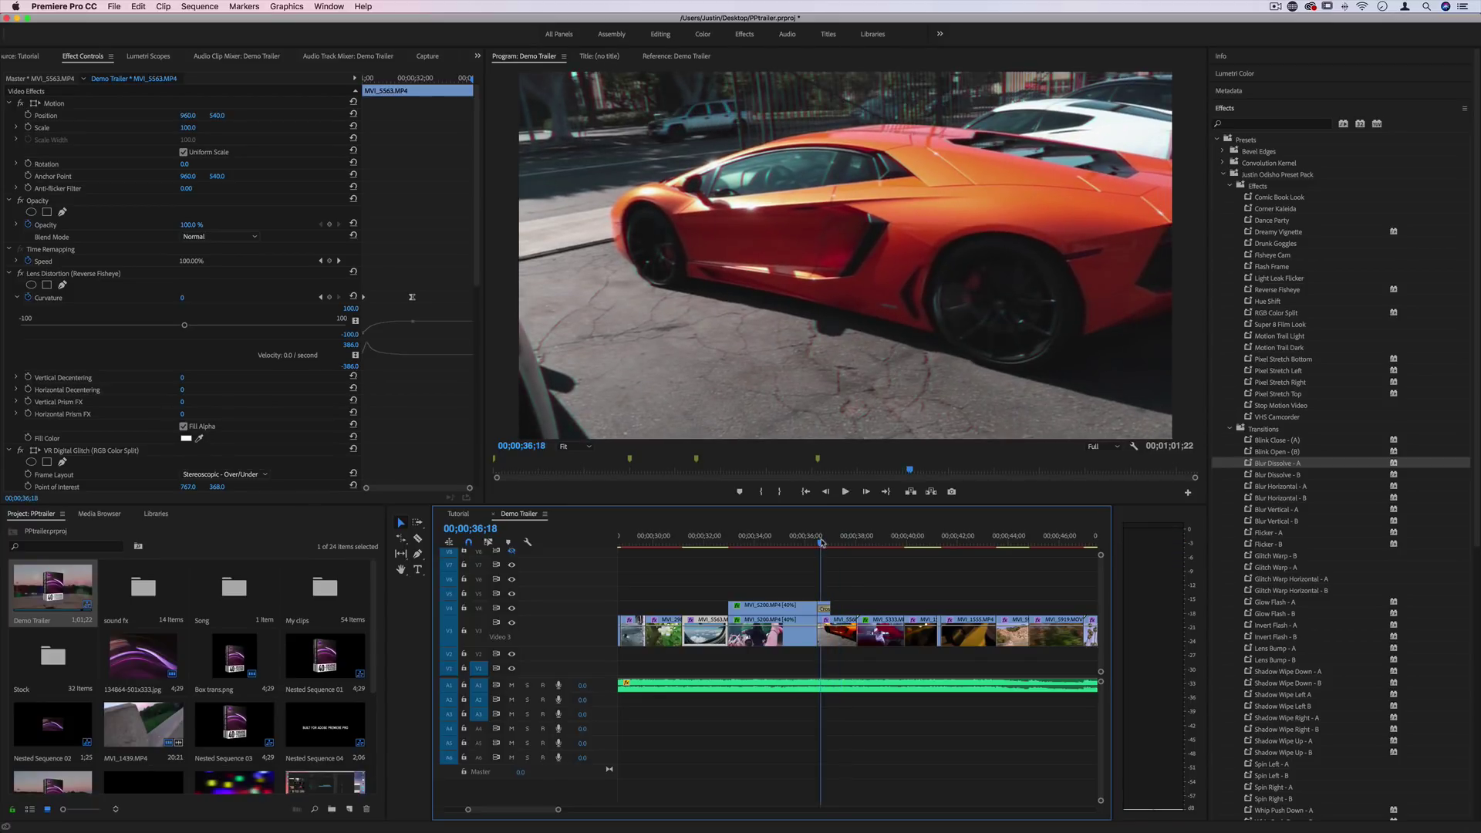
drag(820, 542, 787, 542)
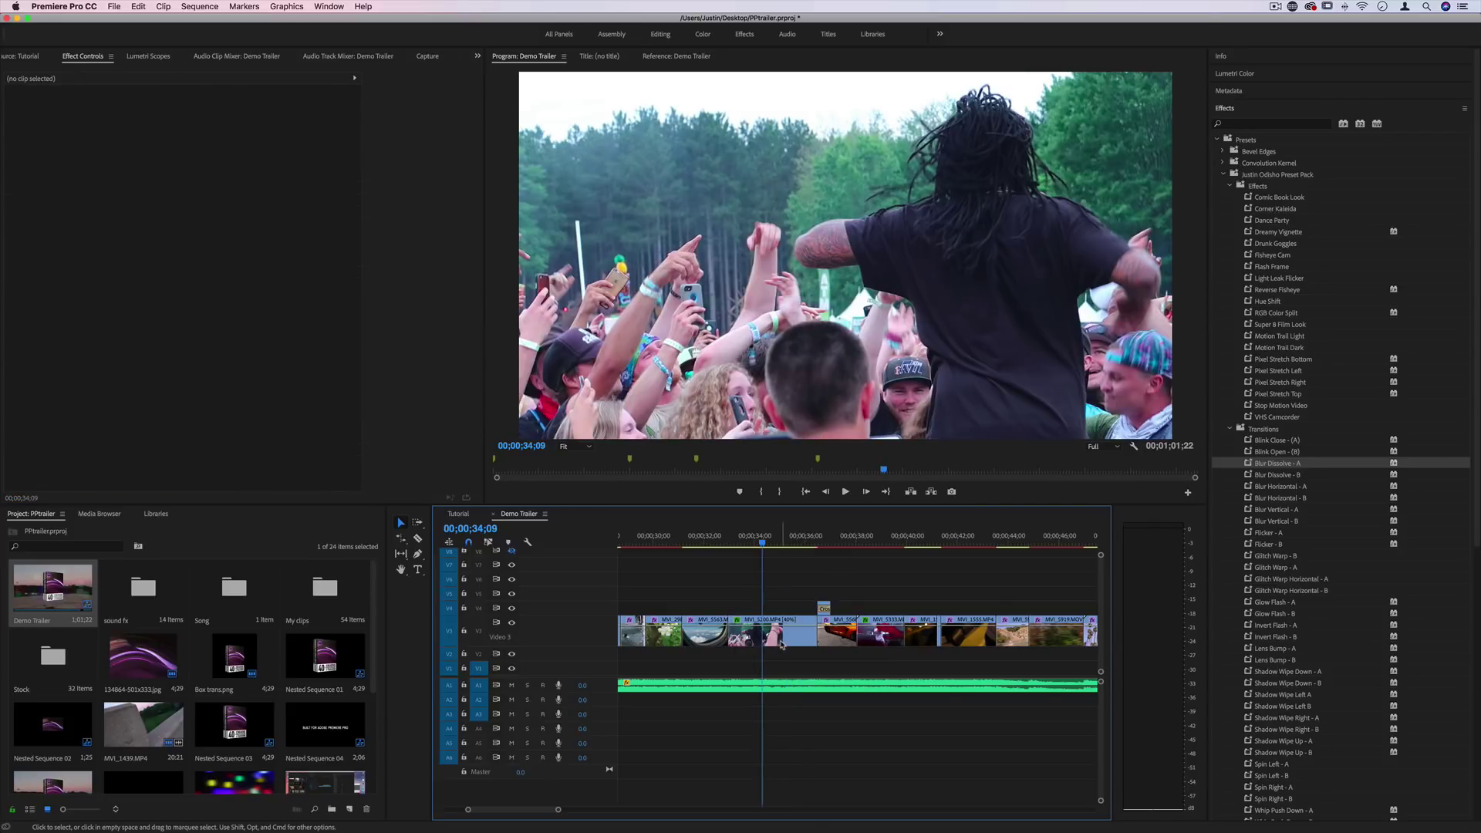
Copy MVI_5200 from V3 to V4 and apply Pixel Stretch Left to the V4 copy.
drag(780, 644, 781, 610)
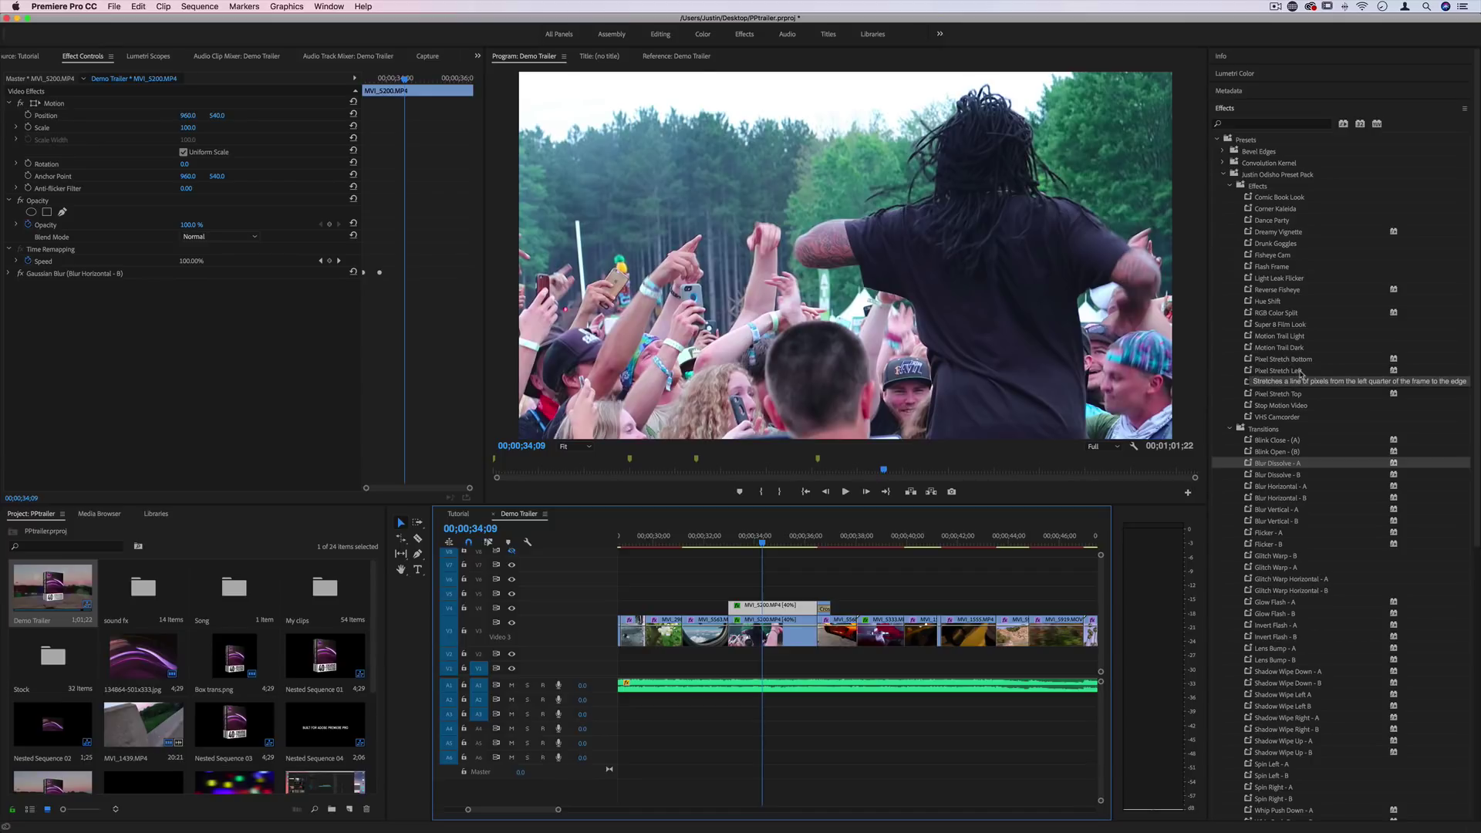
drag(1308, 372, 780, 601)
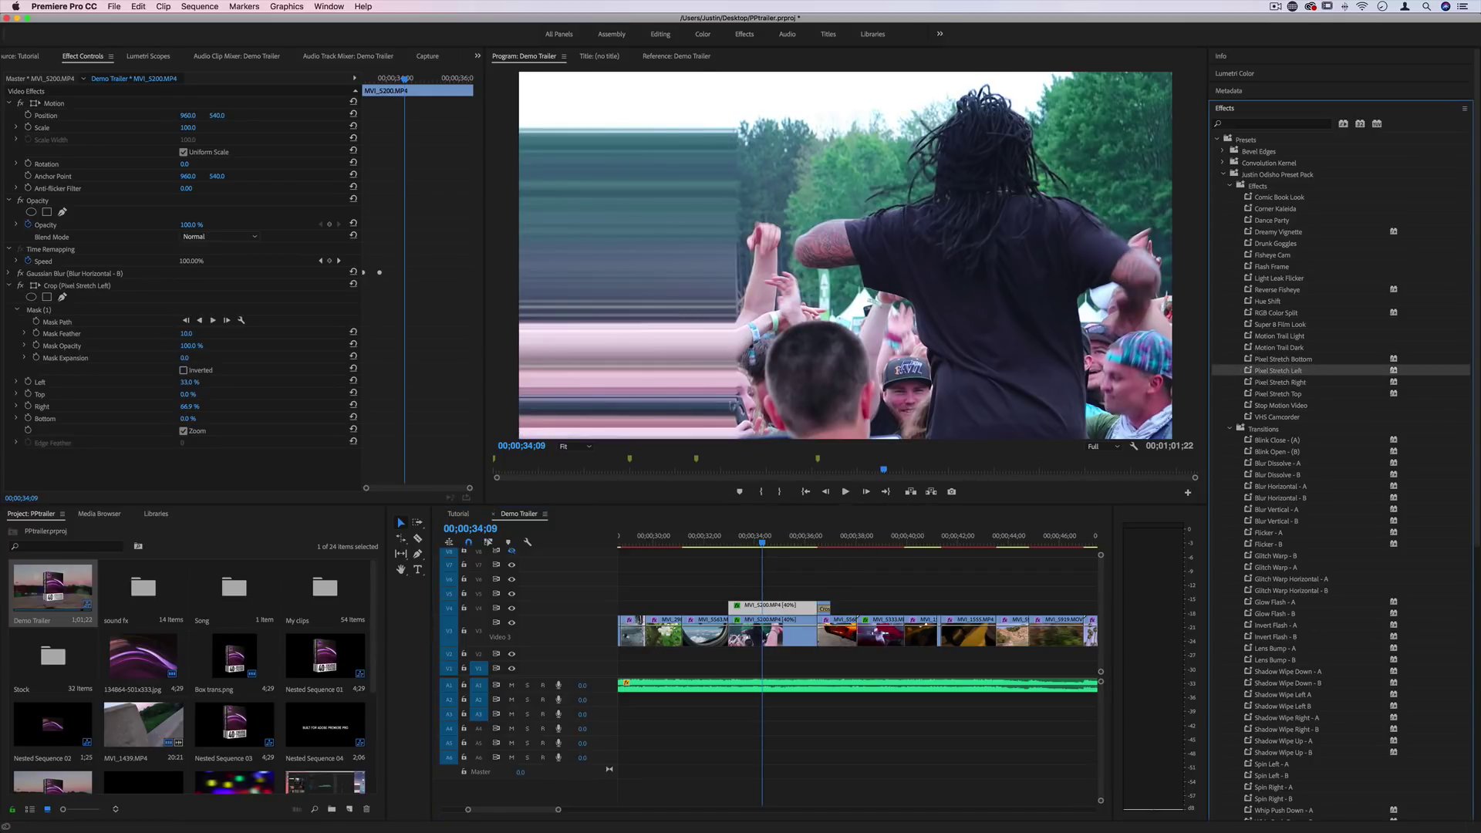
click(754, 542)
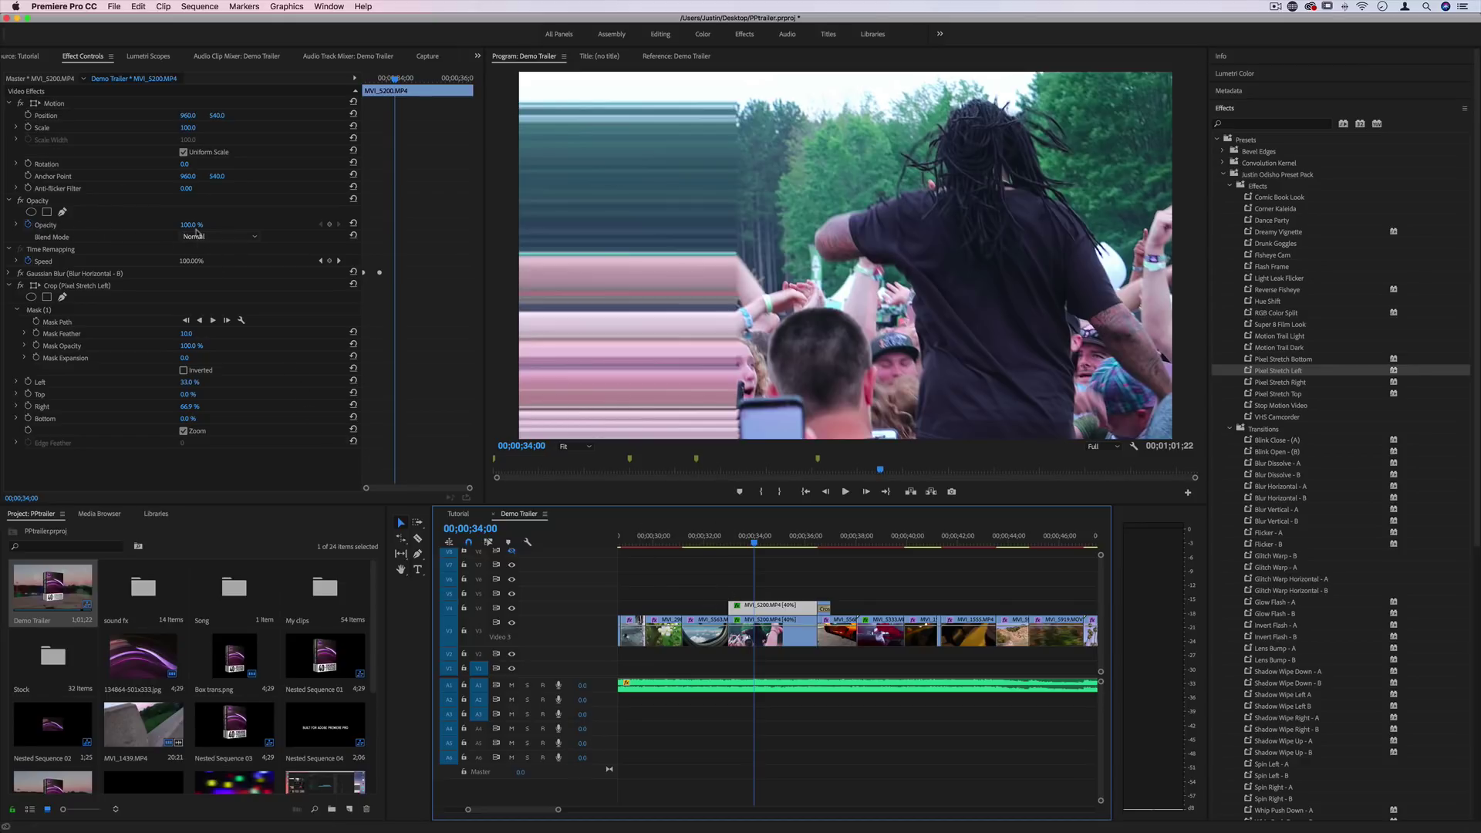
Set the copy's Opacity blend mode to Screen, after briefly trying Color Dodge.
click(202, 237)
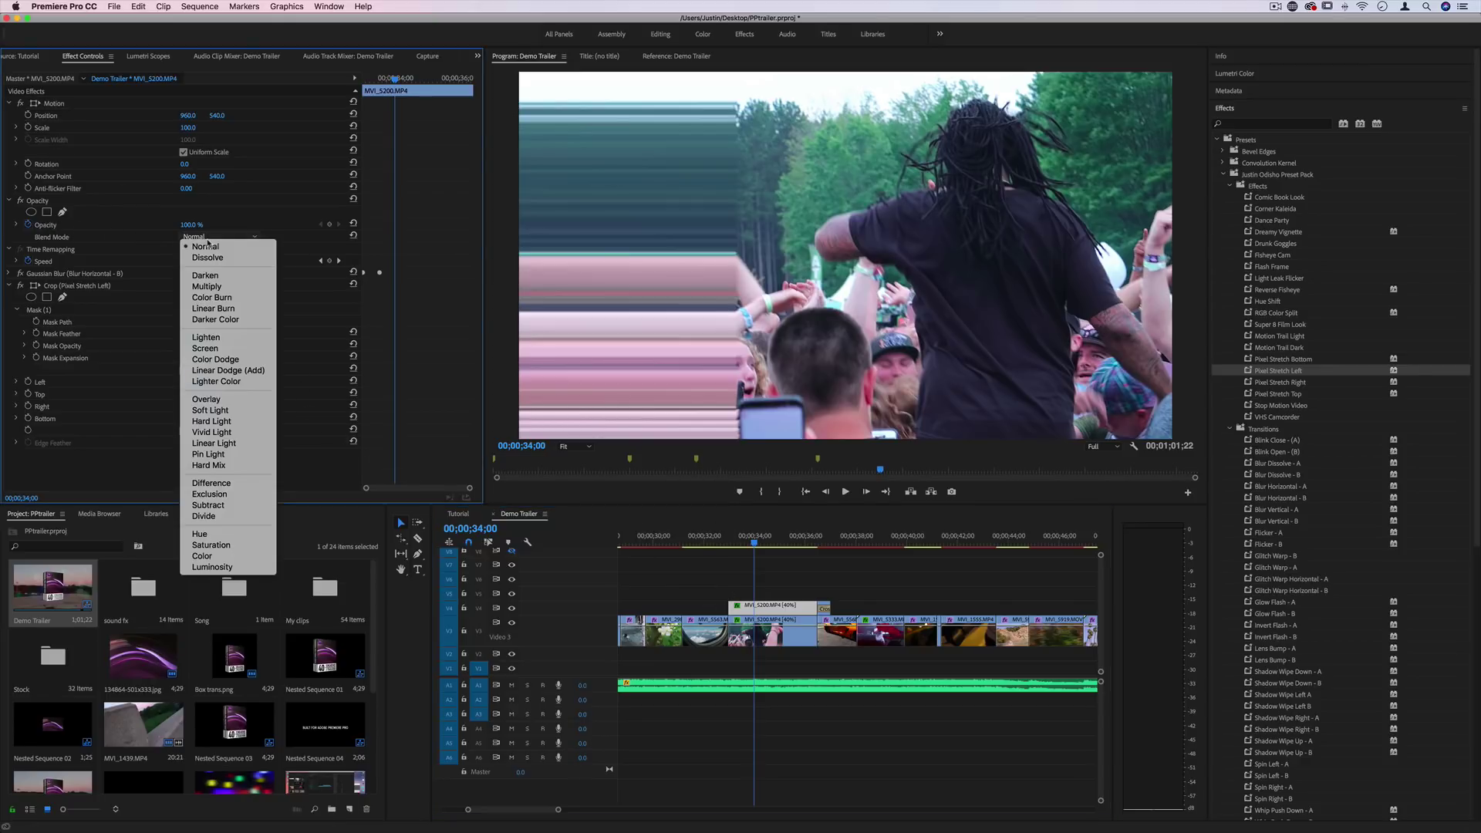
click(245, 349)
click(233, 235)
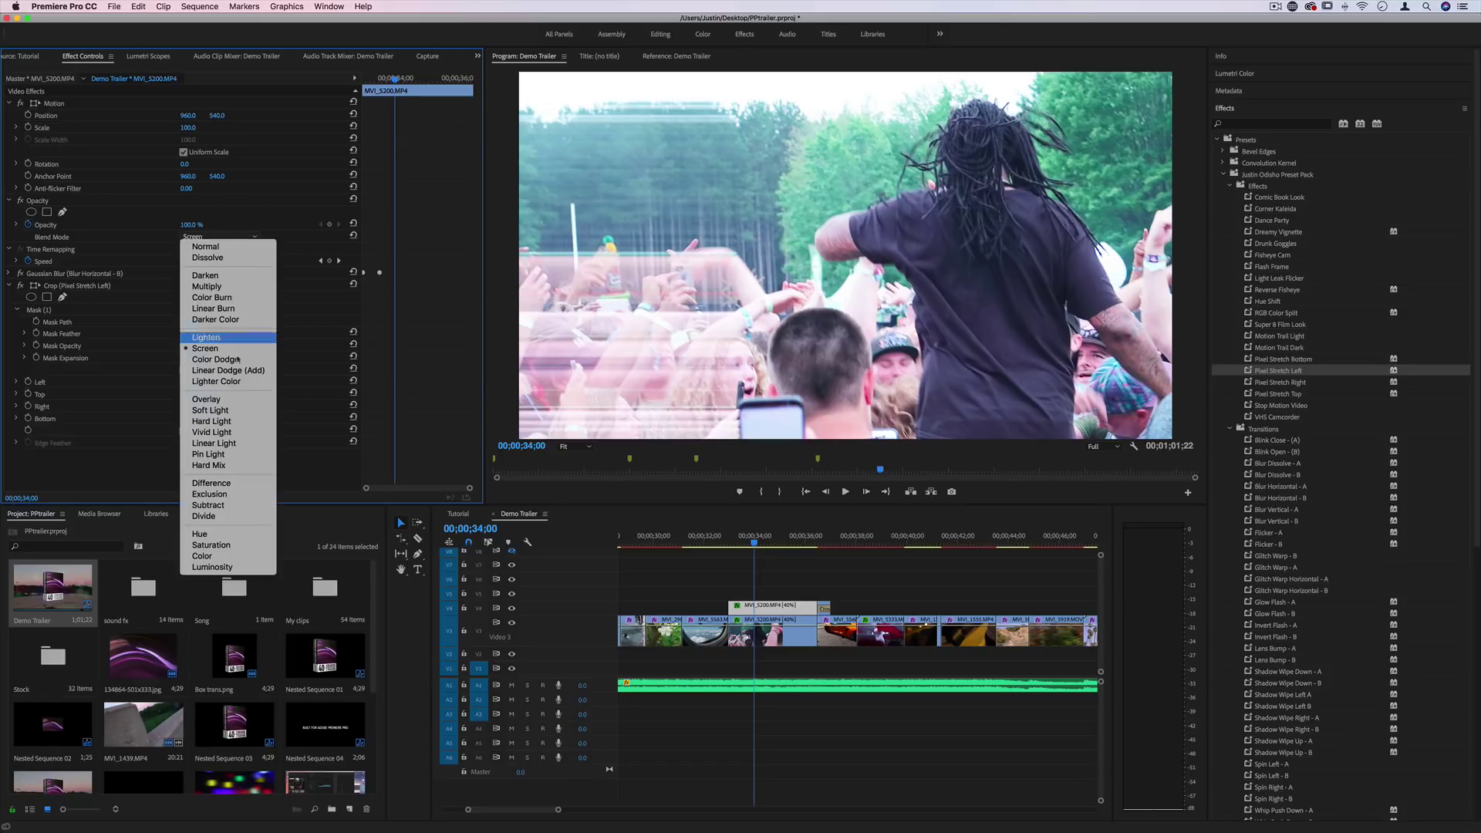
click(231, 360)
click(219, 236)
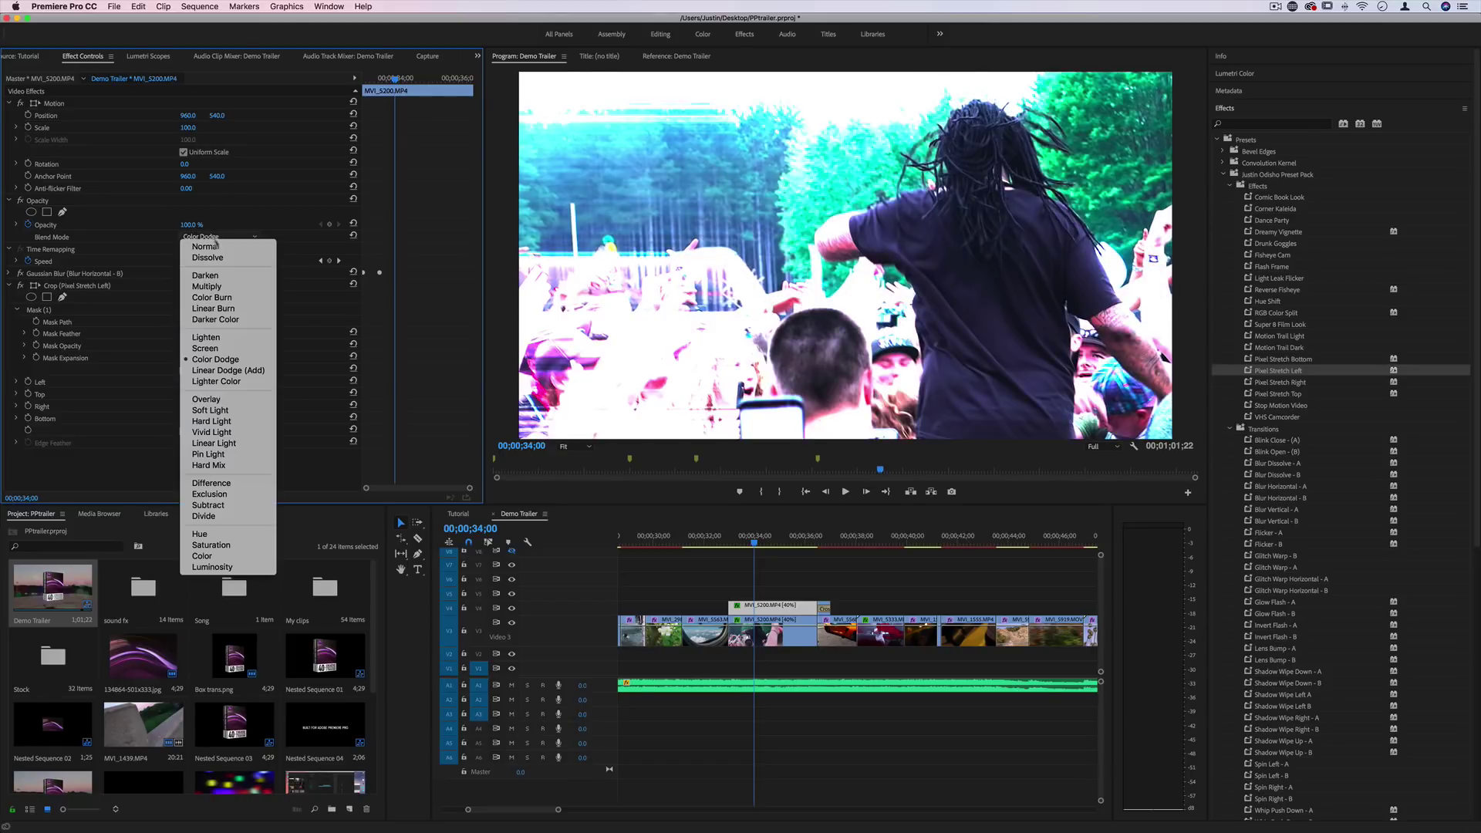
click(237, 349)
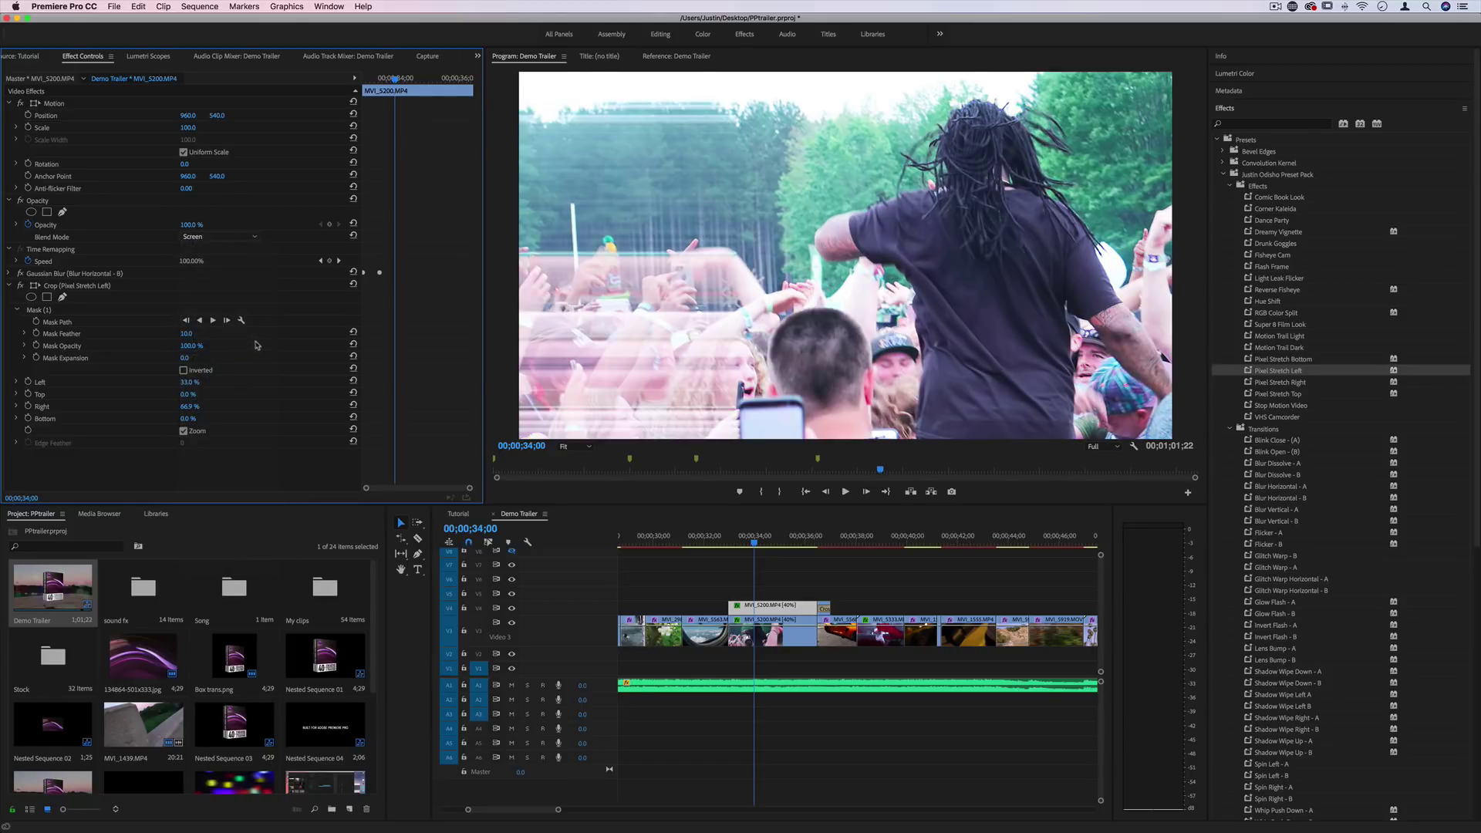
Preview the blended crowd section from 00;00;33;05.
click(735, 540)
key(space)
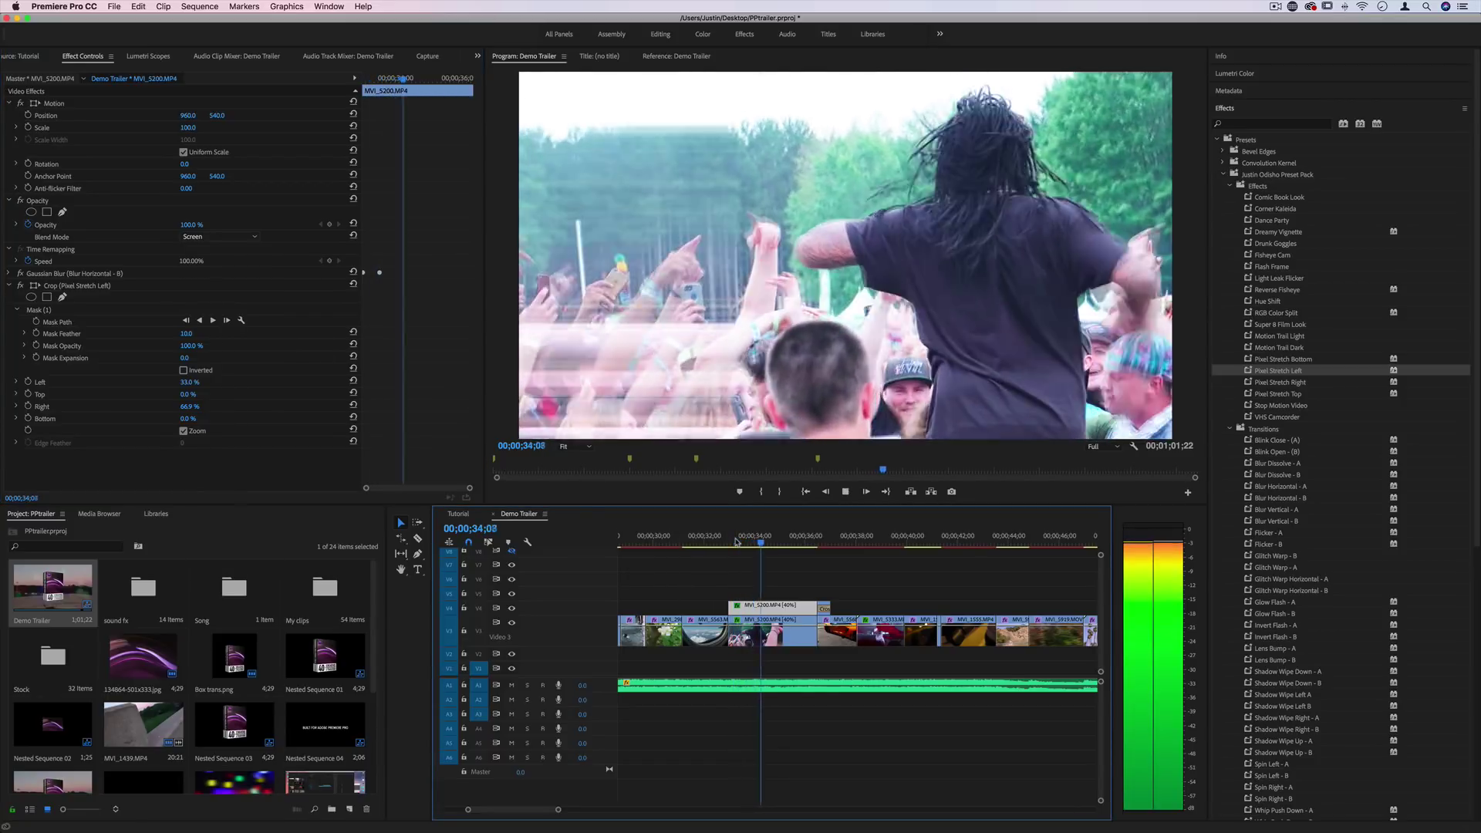
key(space)
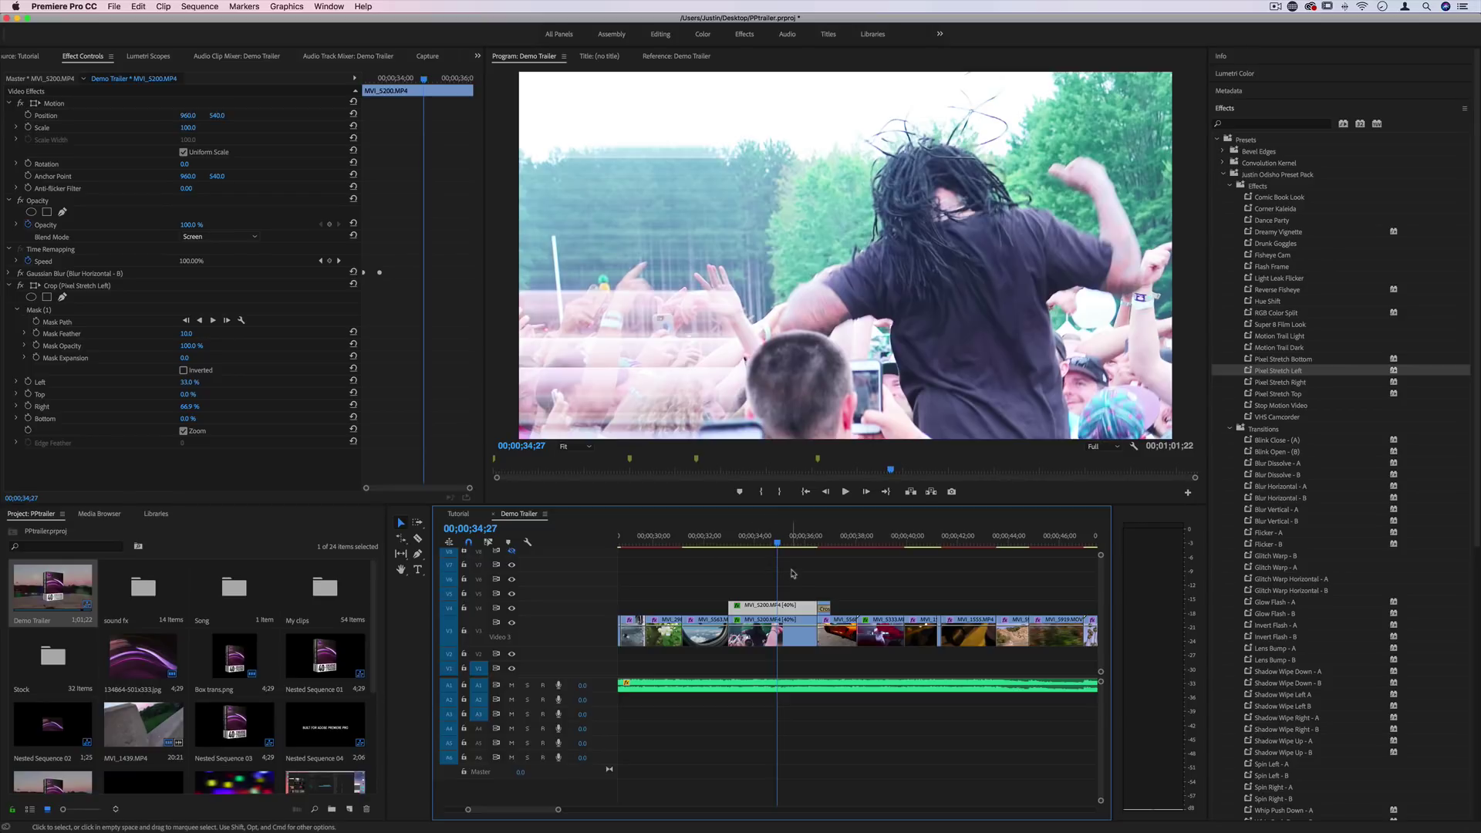
Select only the V4 copy of MVI_5200 and leave its opacity at 100.0 %.
drag(821, 583, 787, 630)
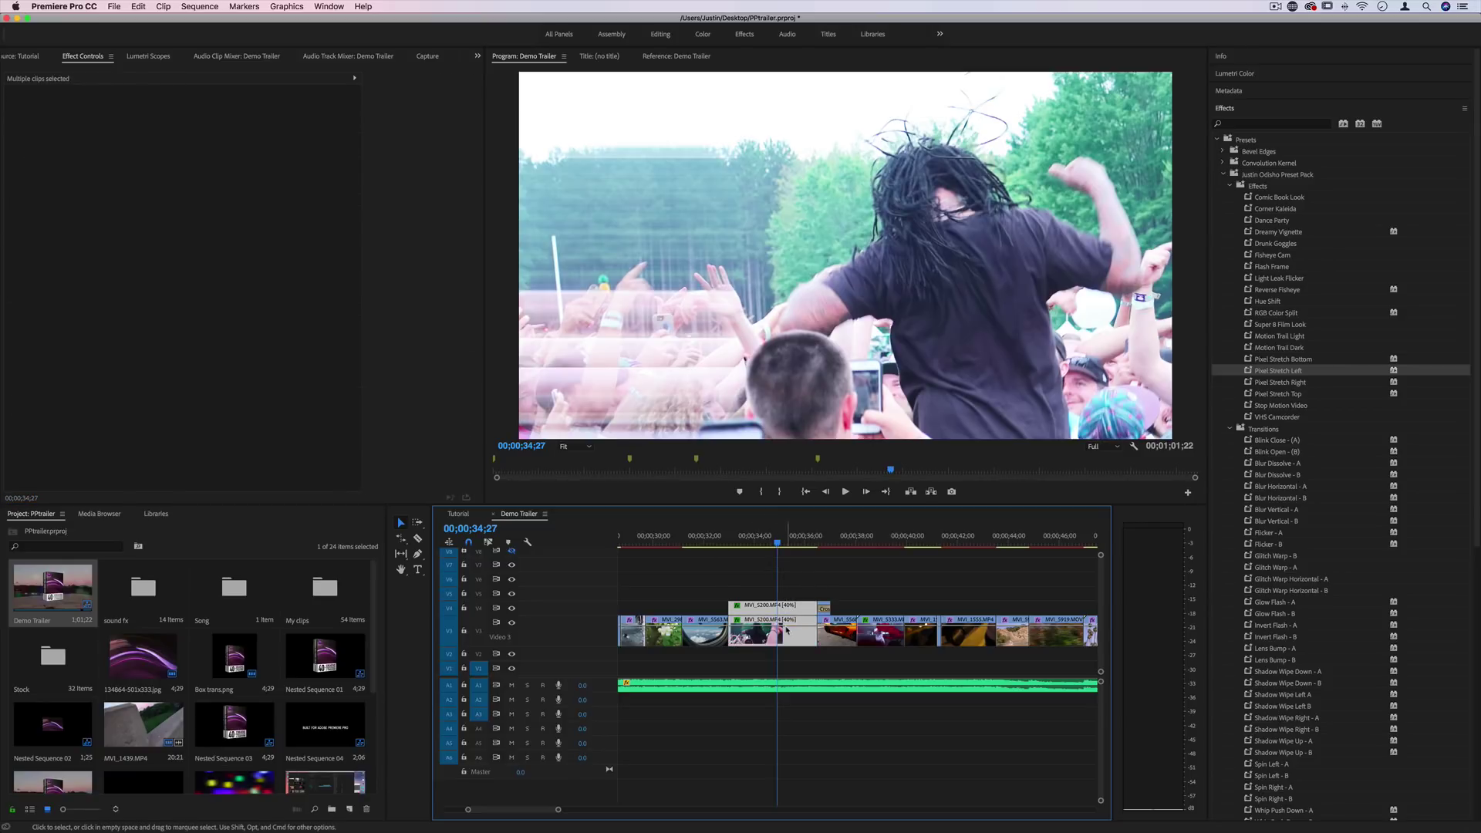
click(798, 607)
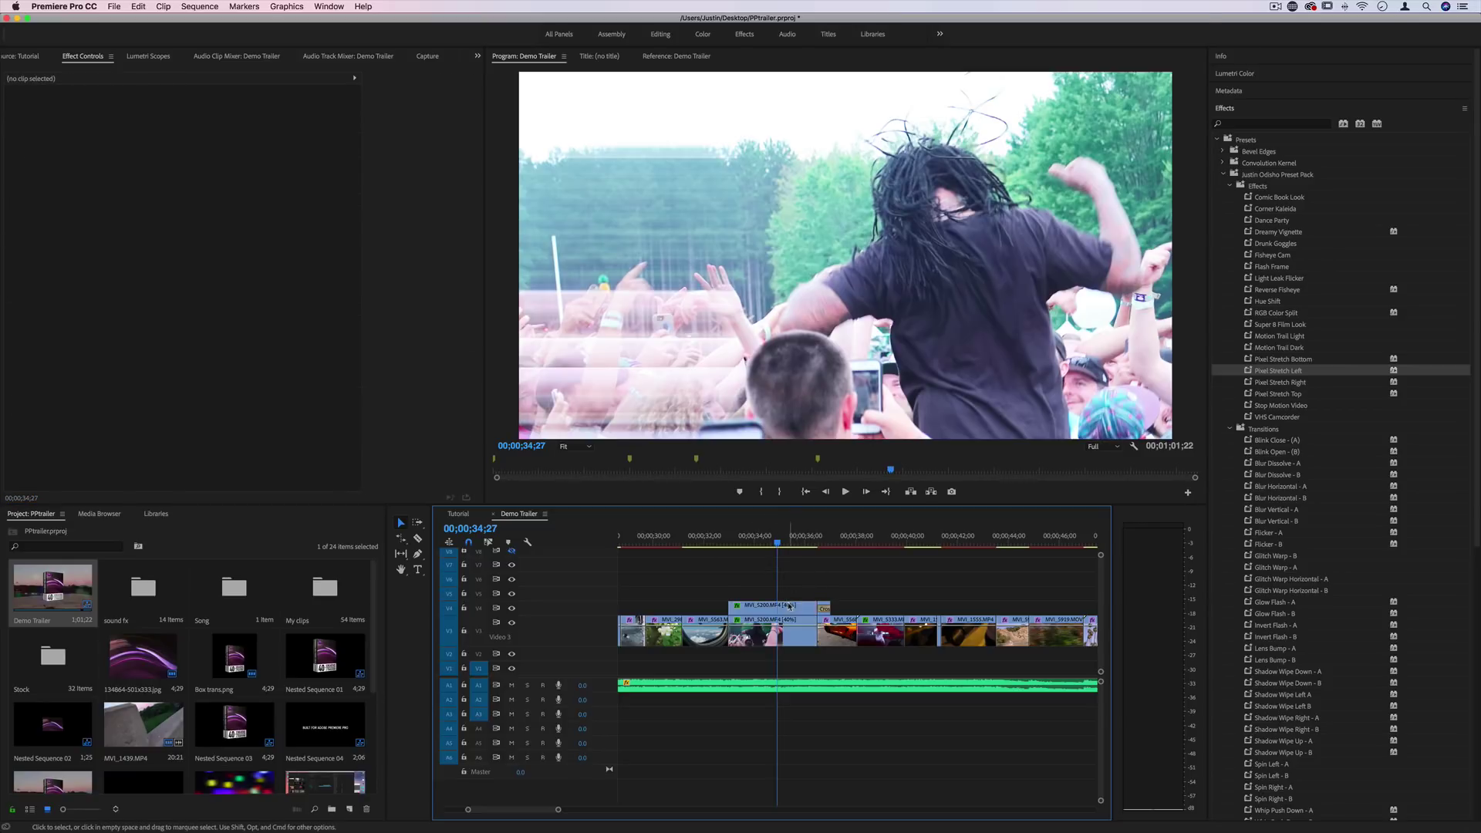
click(1305, 251)
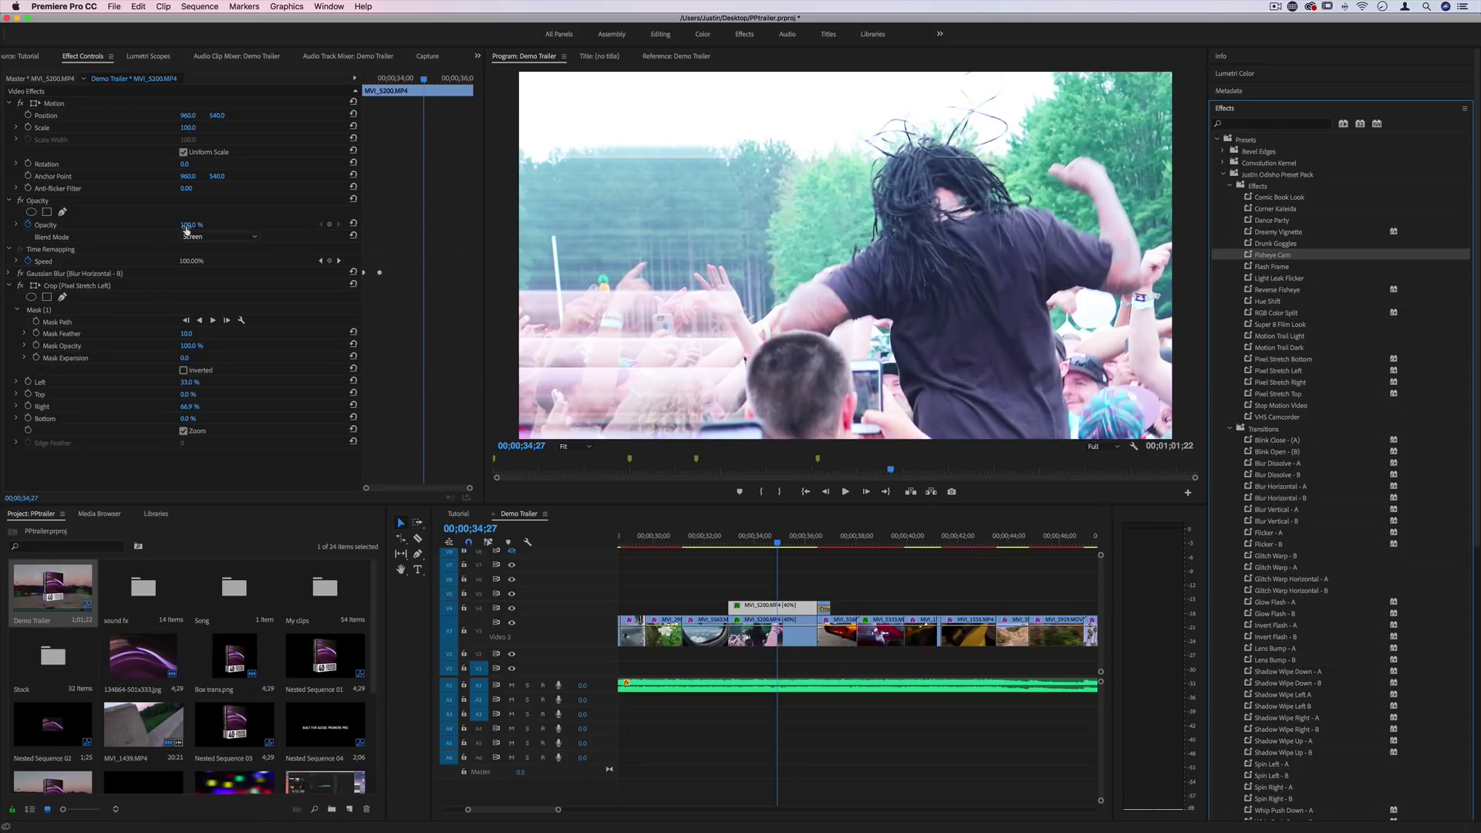
drag(188, 226, 193, 228)
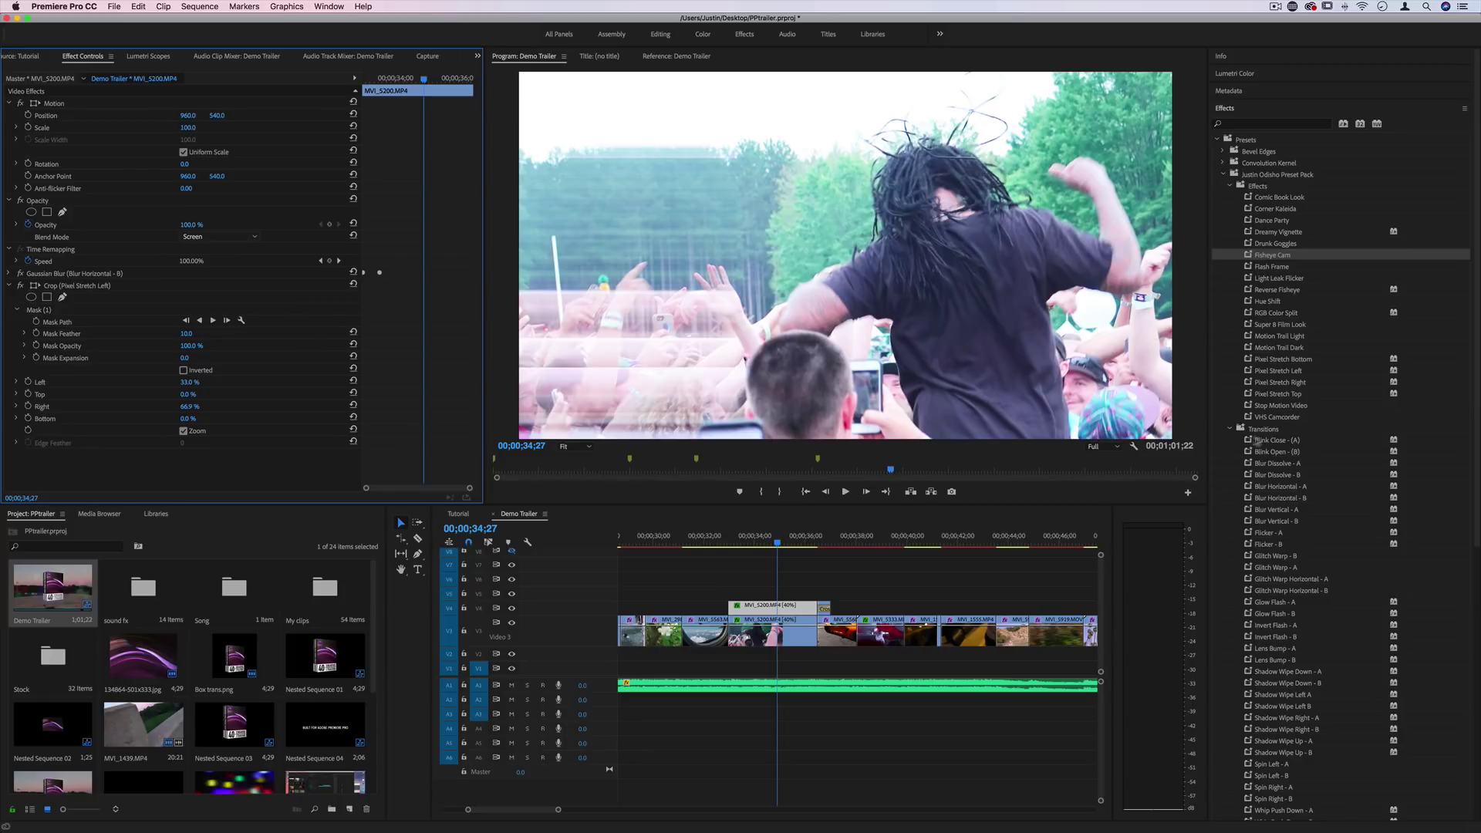
Add a second Pixel Stretch Left to the copy, invert its crop mask, and collapse it.
drag(1295, 371, 785, 607)
scroll(273, 443, down, 5)
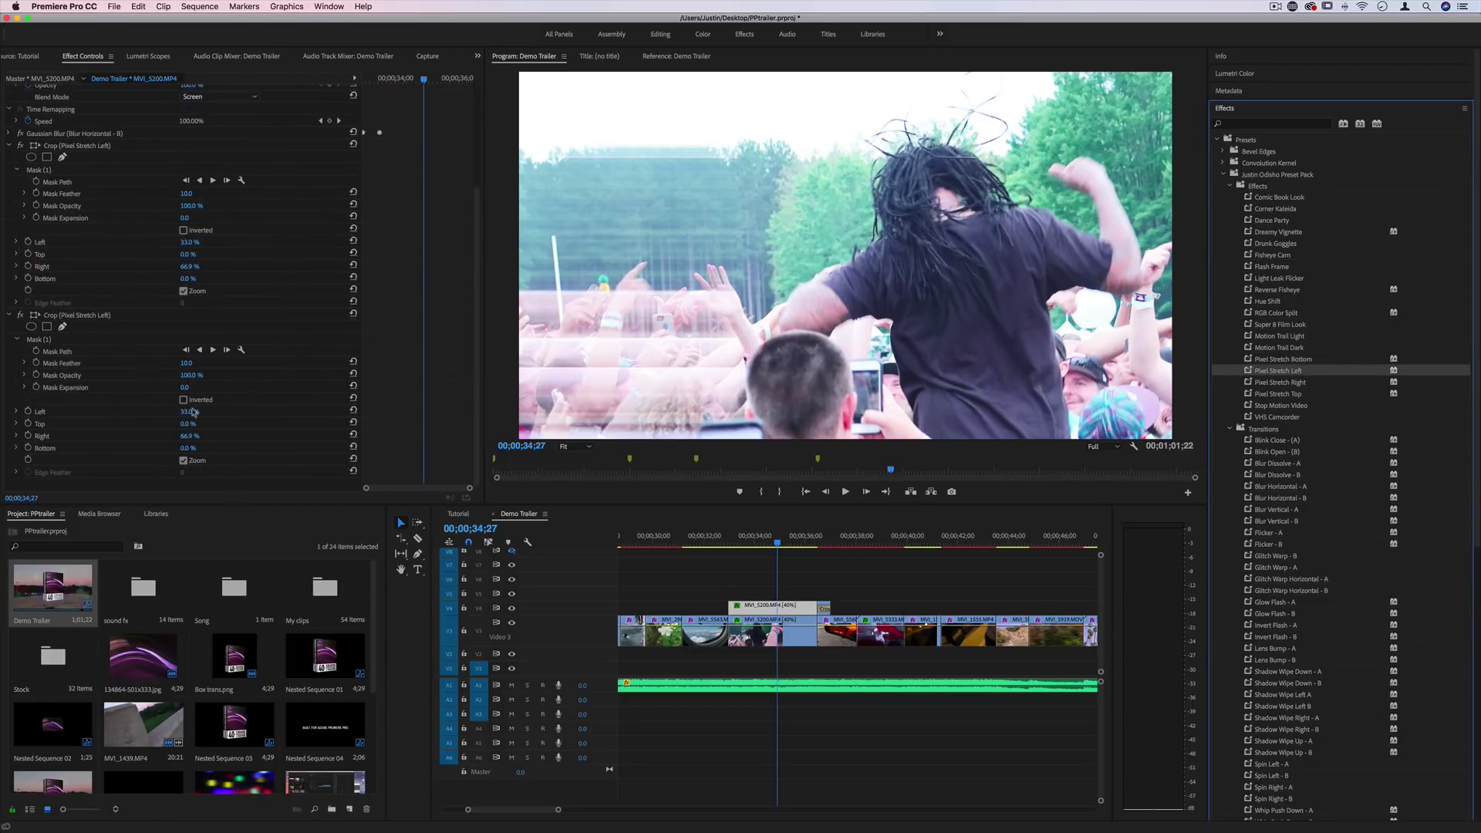
click(184, 400)
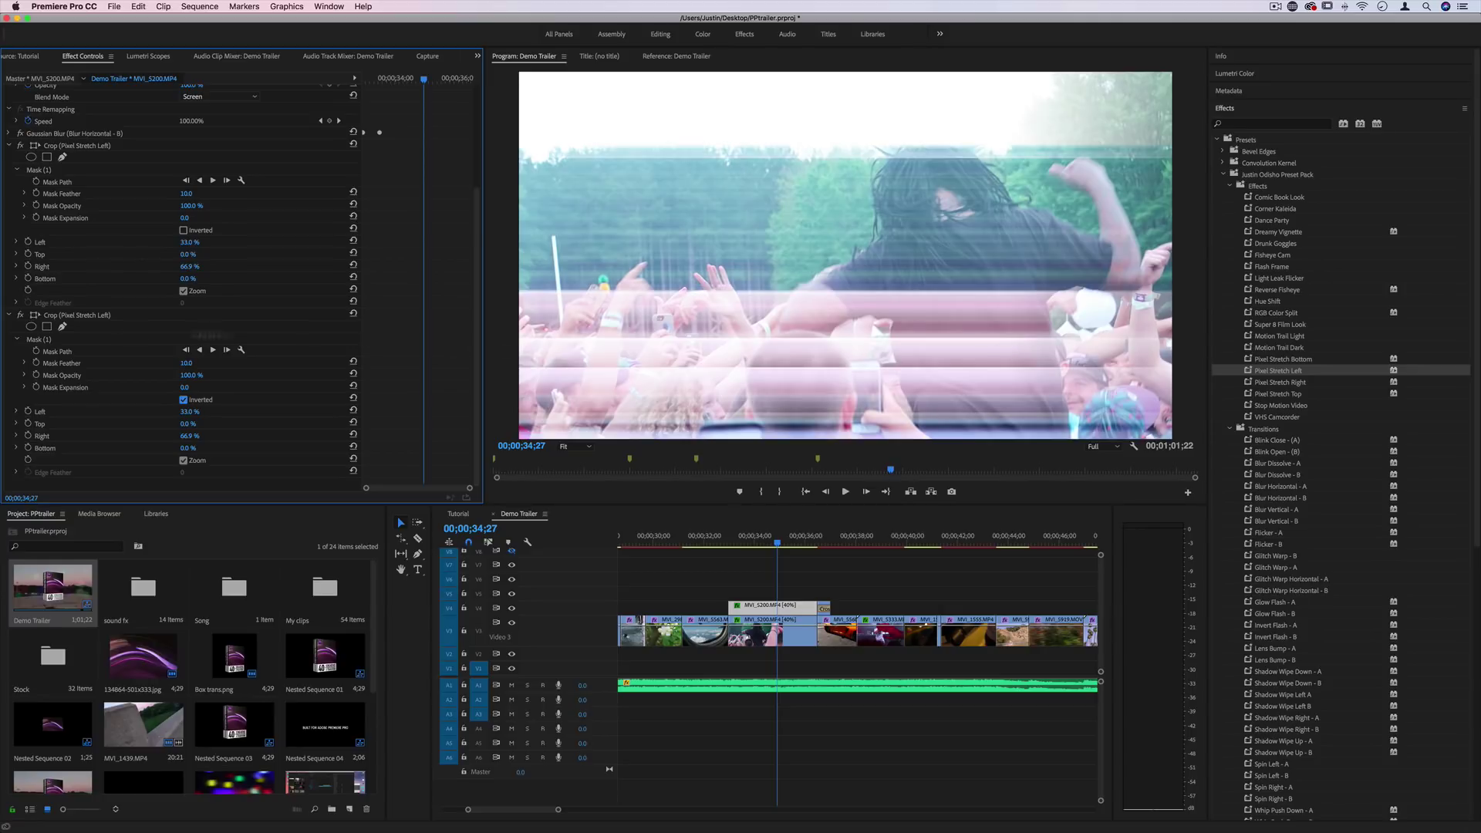
click(8, 315)
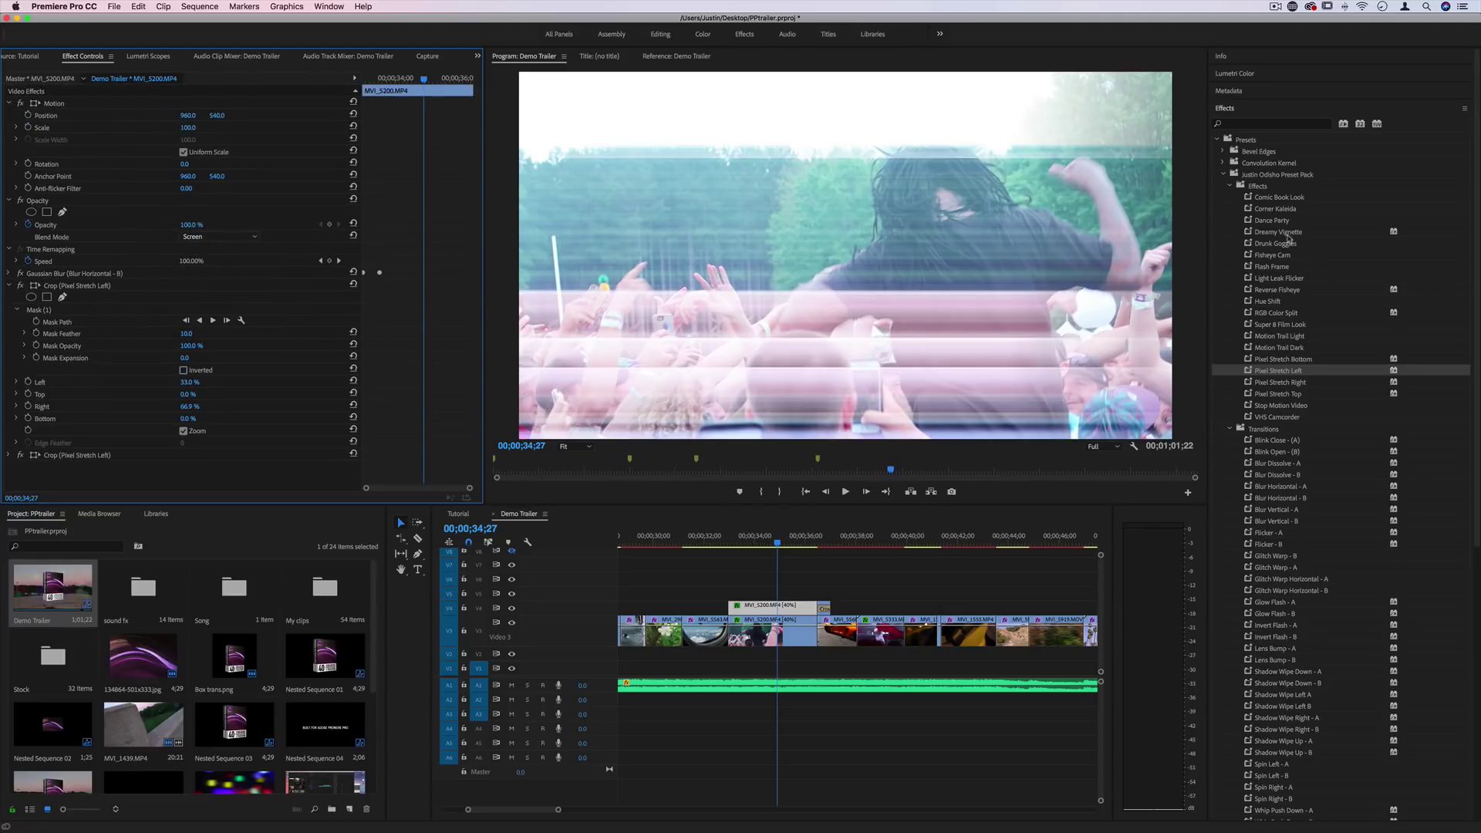
Apply Dance Party to MVI_5200 and preview its strobe from the airplane-window shot.
drag(1289, 221, 782, 608)
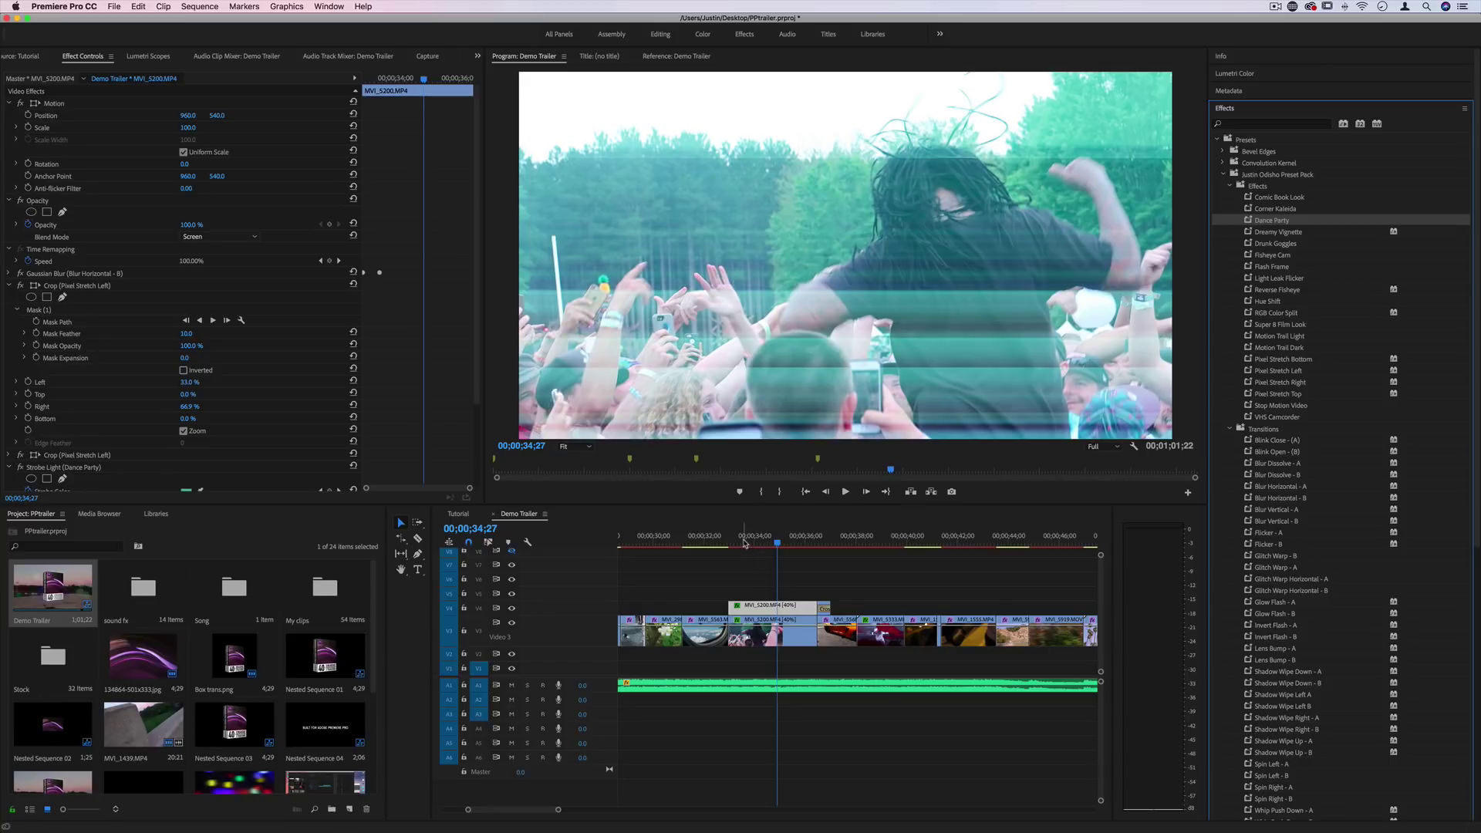
drag(744, 544, 725, 546)
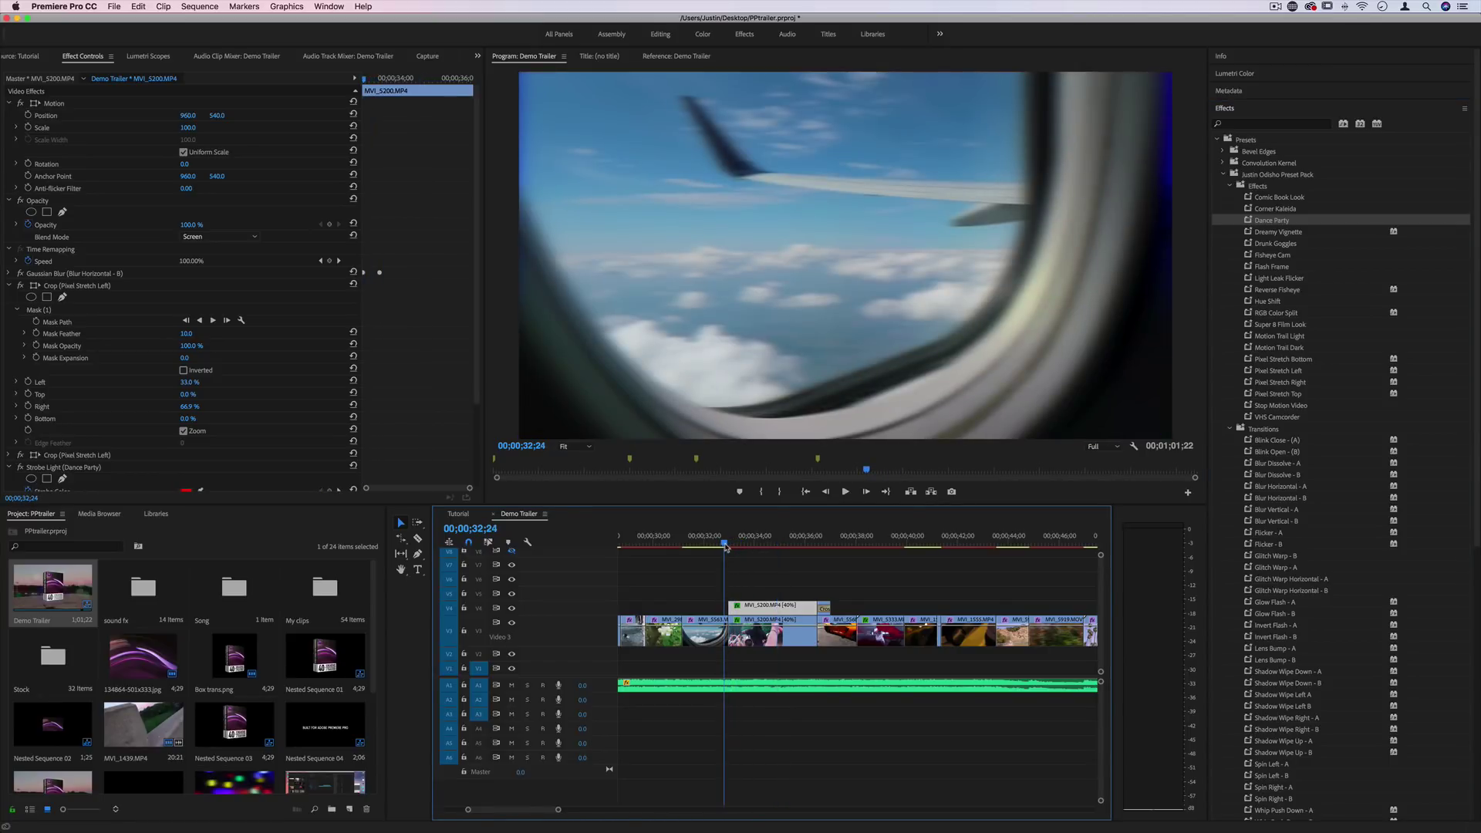
key(space)
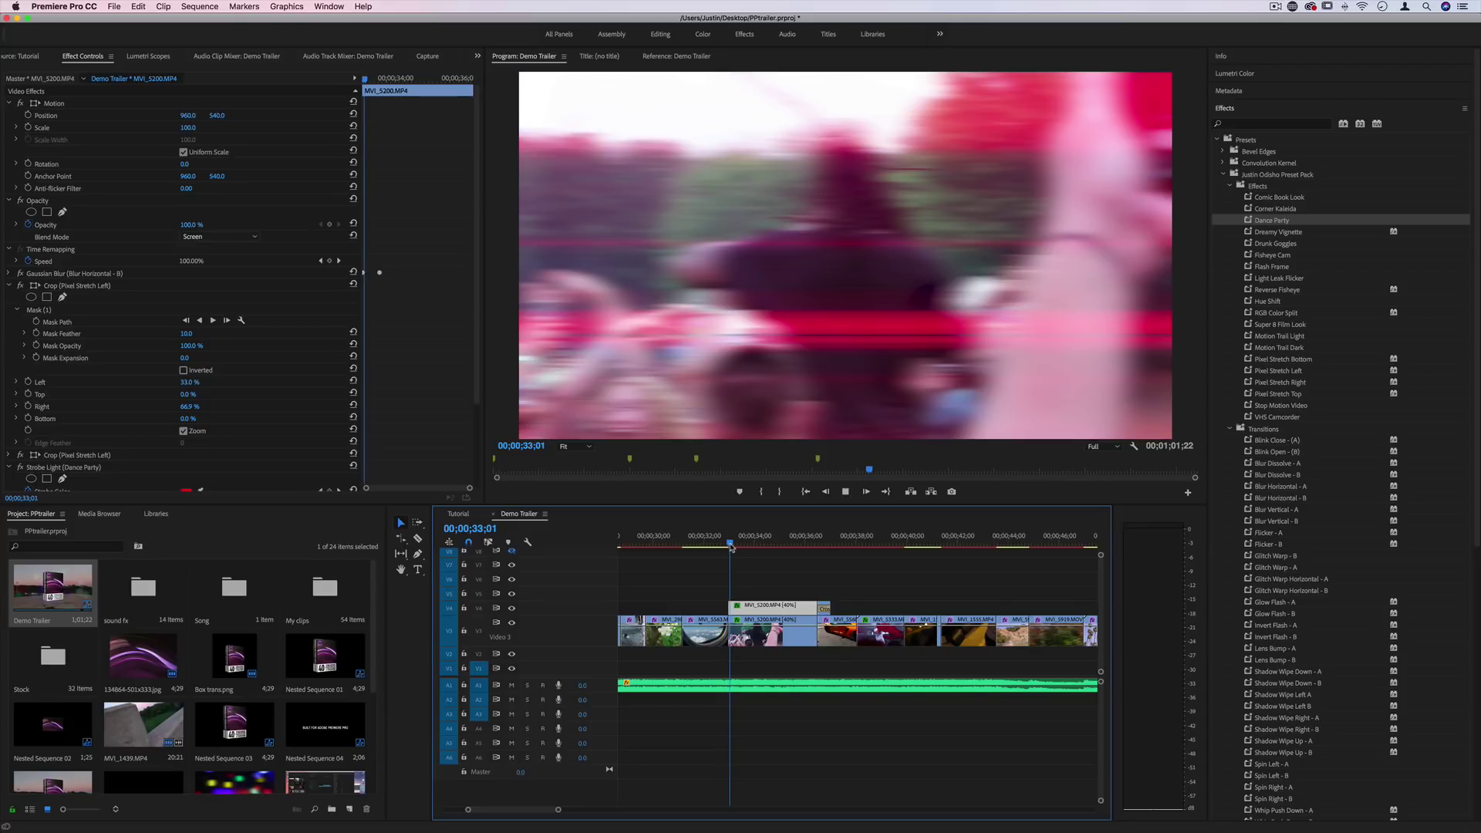
click(818, 541)
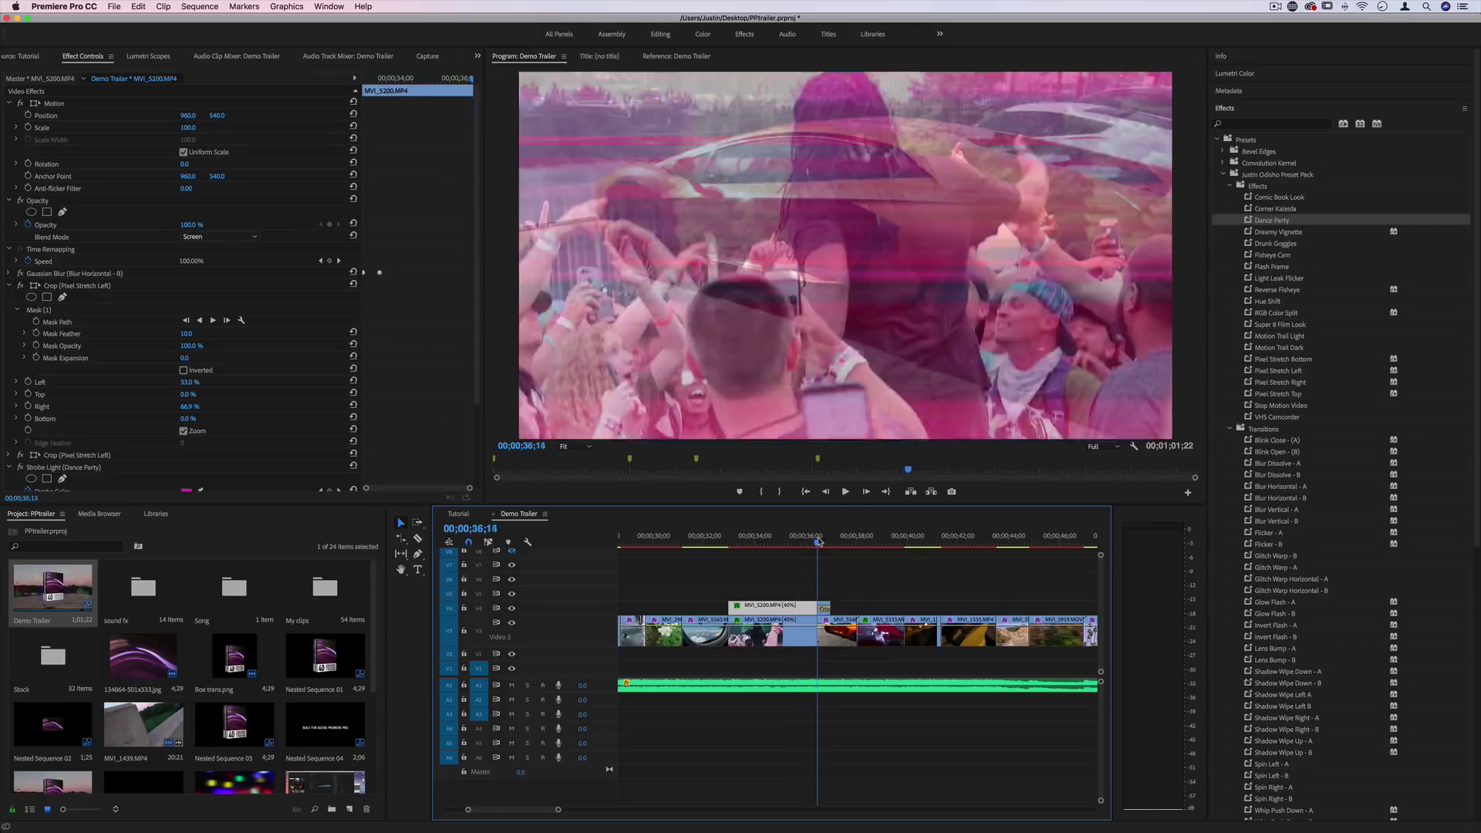
drag(819, 542, 753, 546)
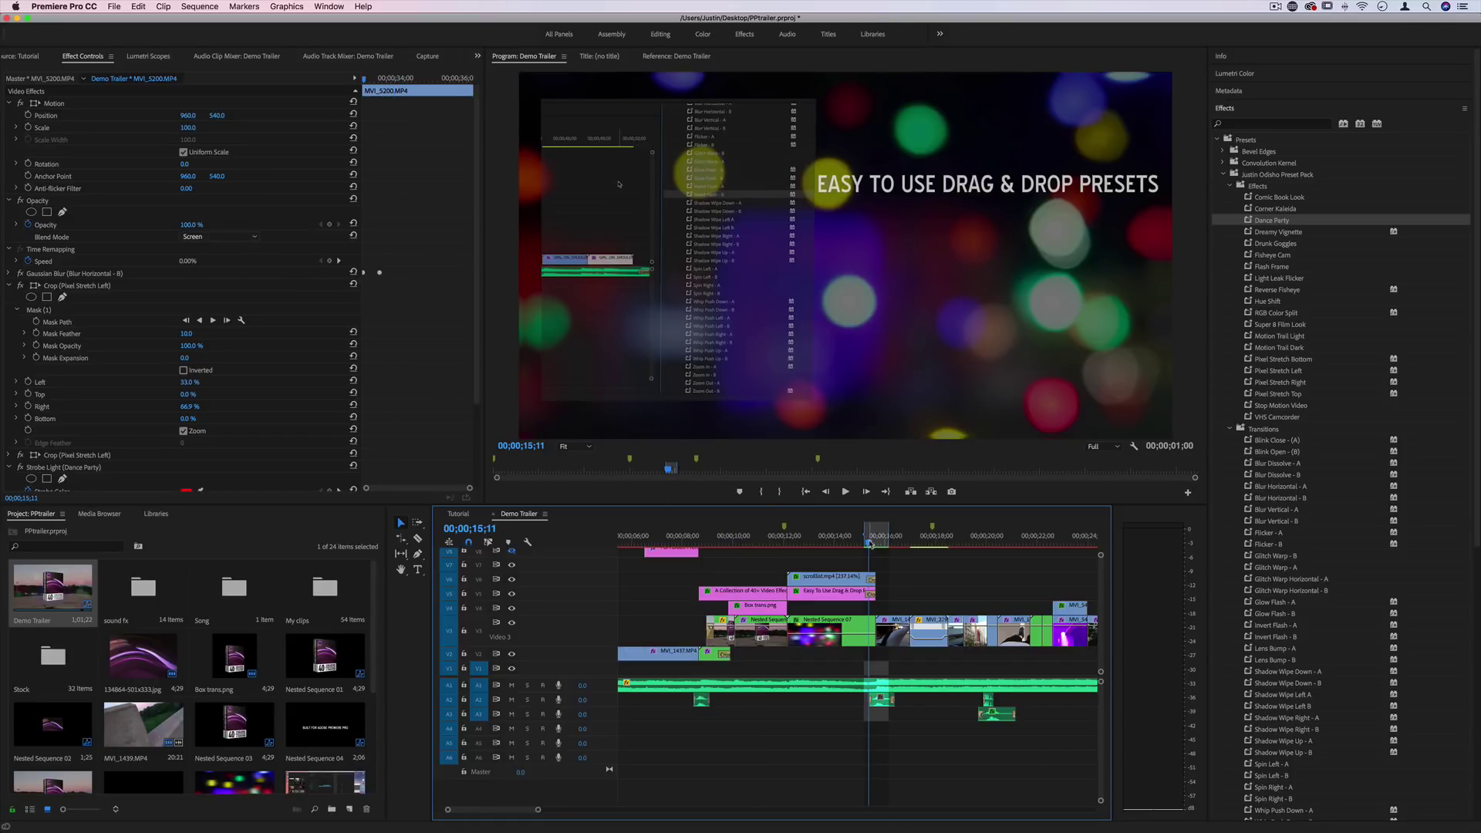
Step through the 15-second transition, noting the Flicker - A, Invert Flash - A and Glitch Warp - B presets.
drag(870, 543, 875, 546)
click(1266, 532)
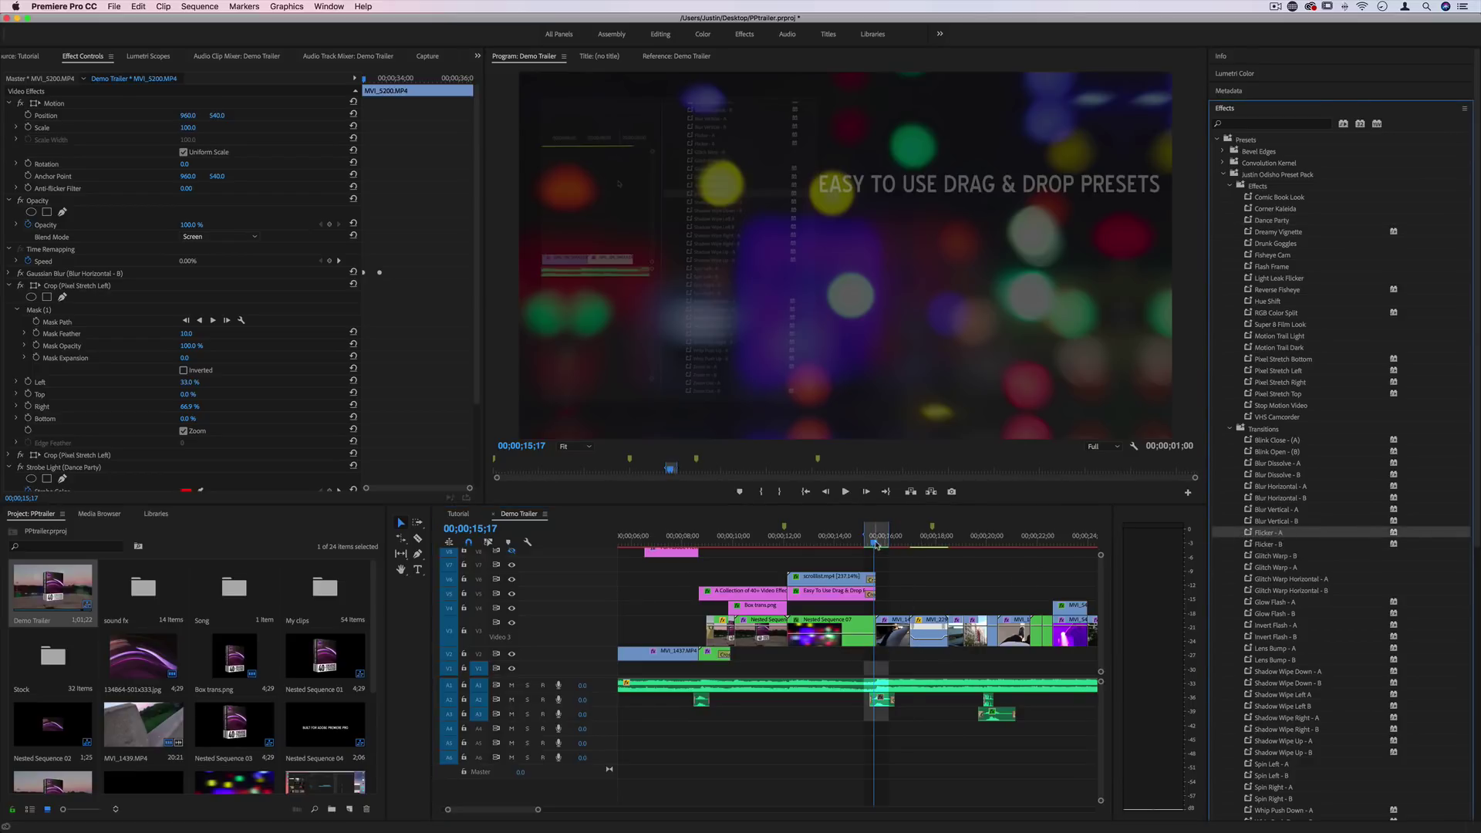
drag(876, 544, 874, 546)
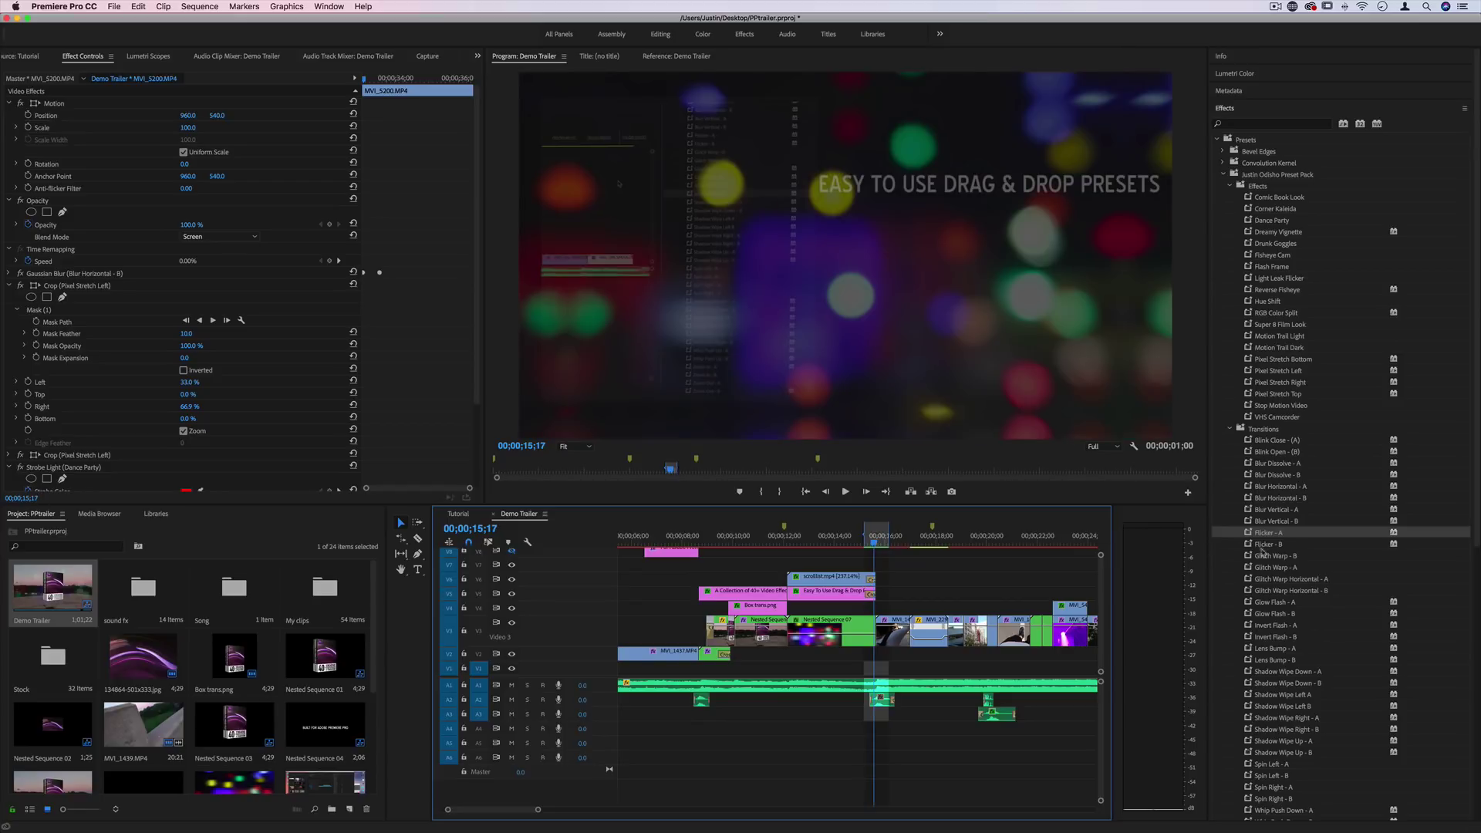
click(1280, 625)
drag(874, 544, 877, 543)
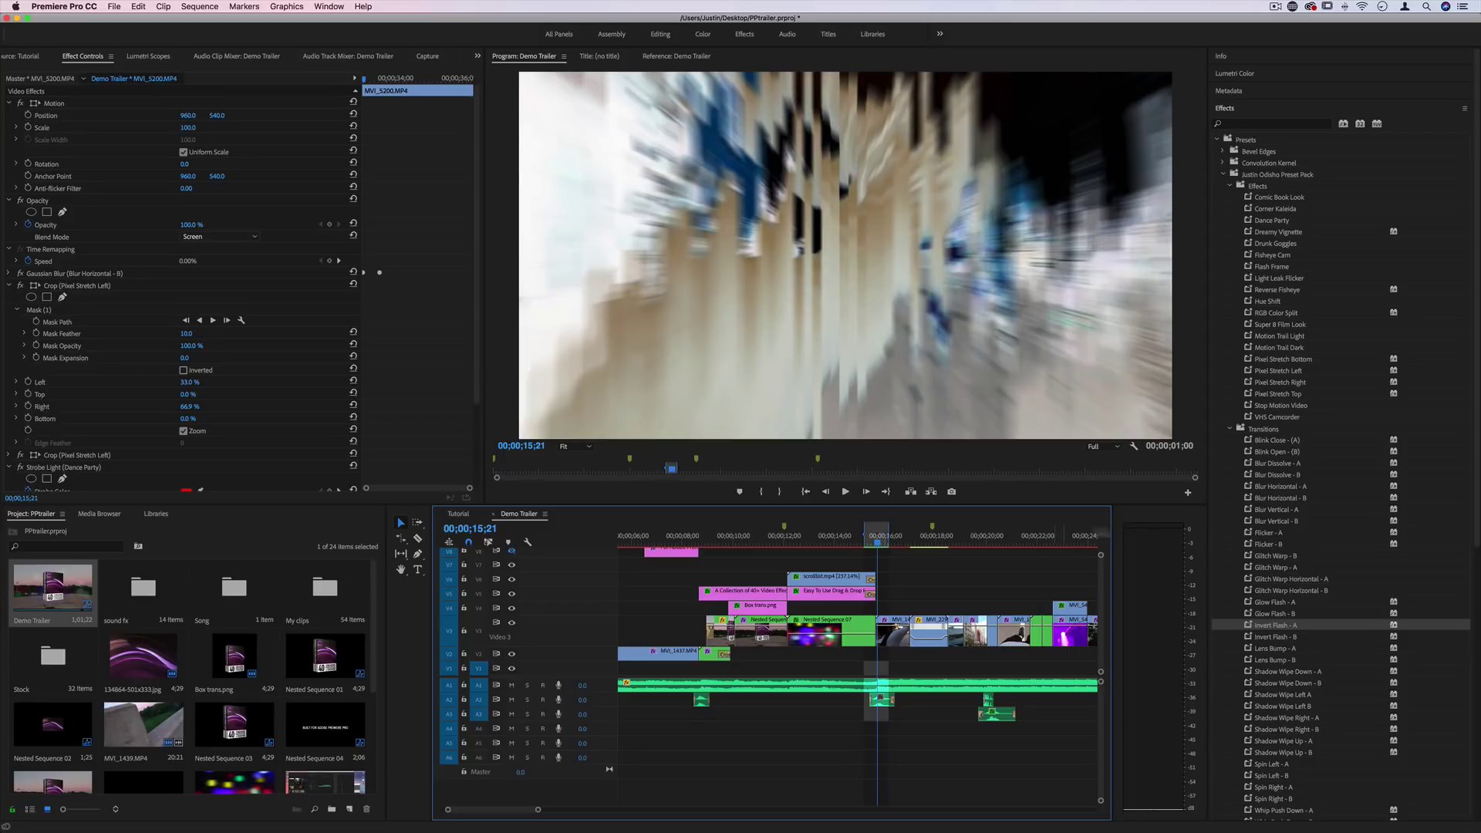
click(1284, 556)
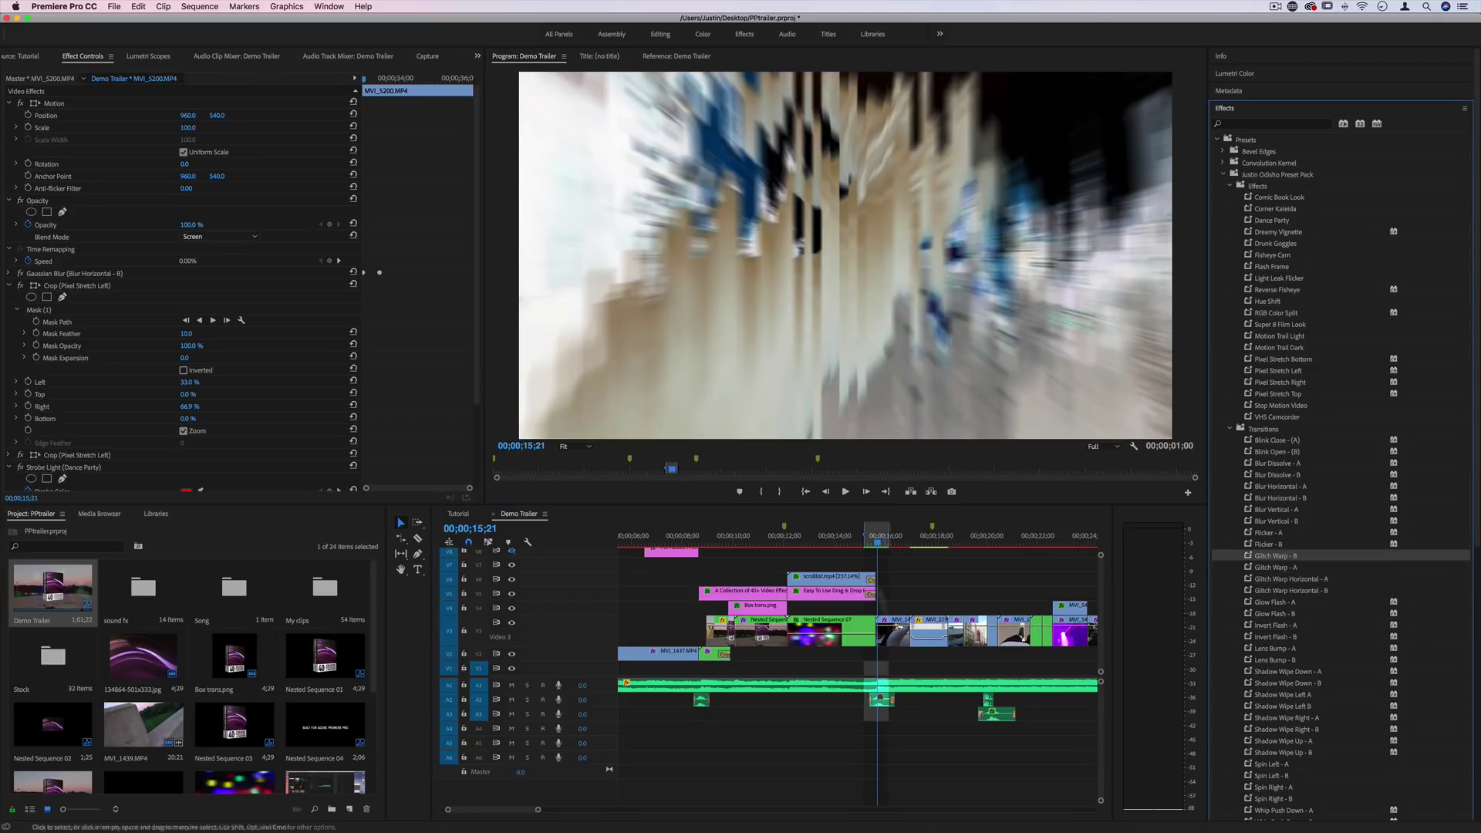
drag(878, 543, 870, 541)
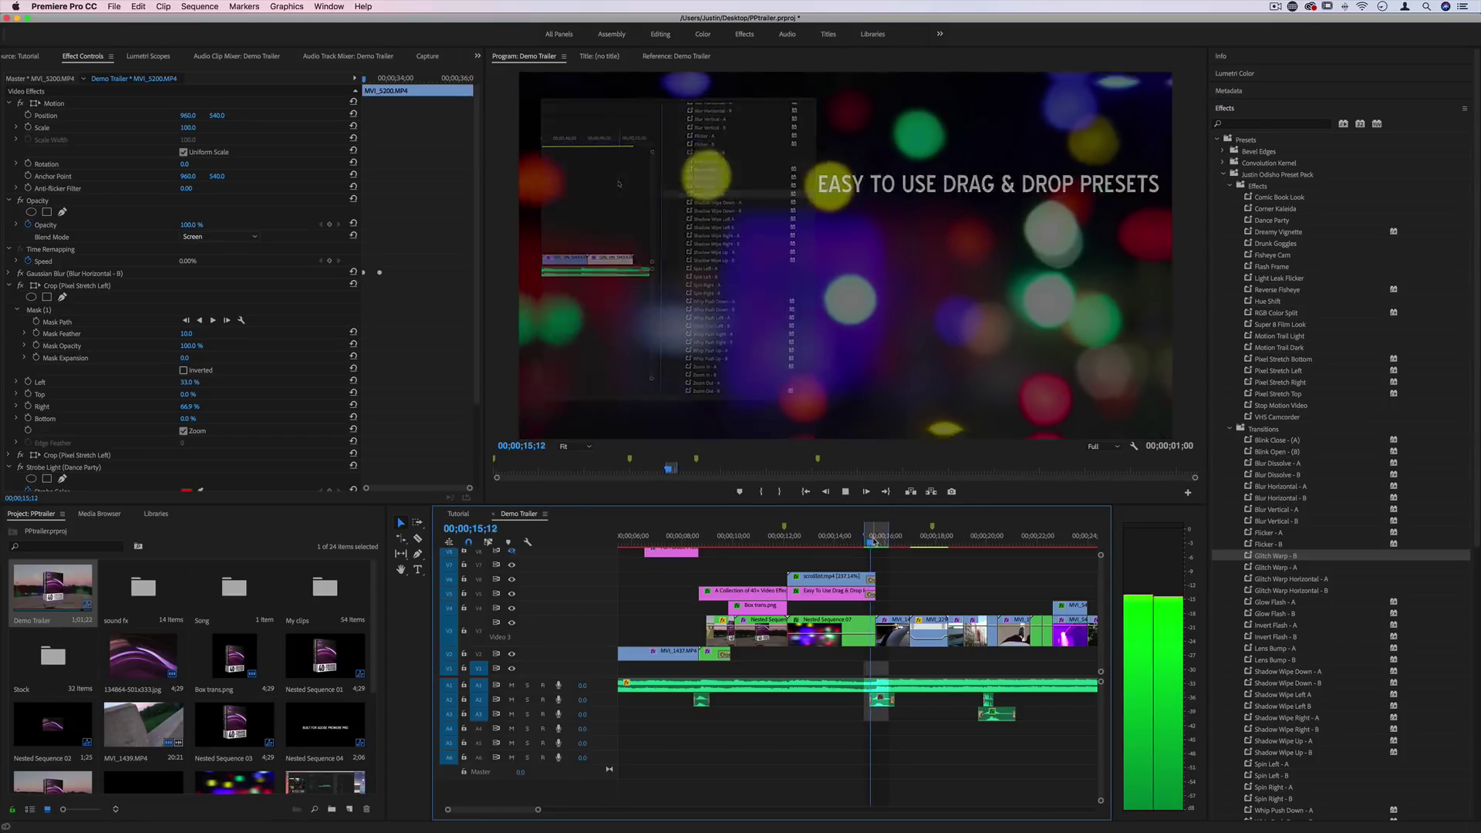
Replay the transition from the title frame and select clip MVI_1478.
key(space)
click(872, 535)
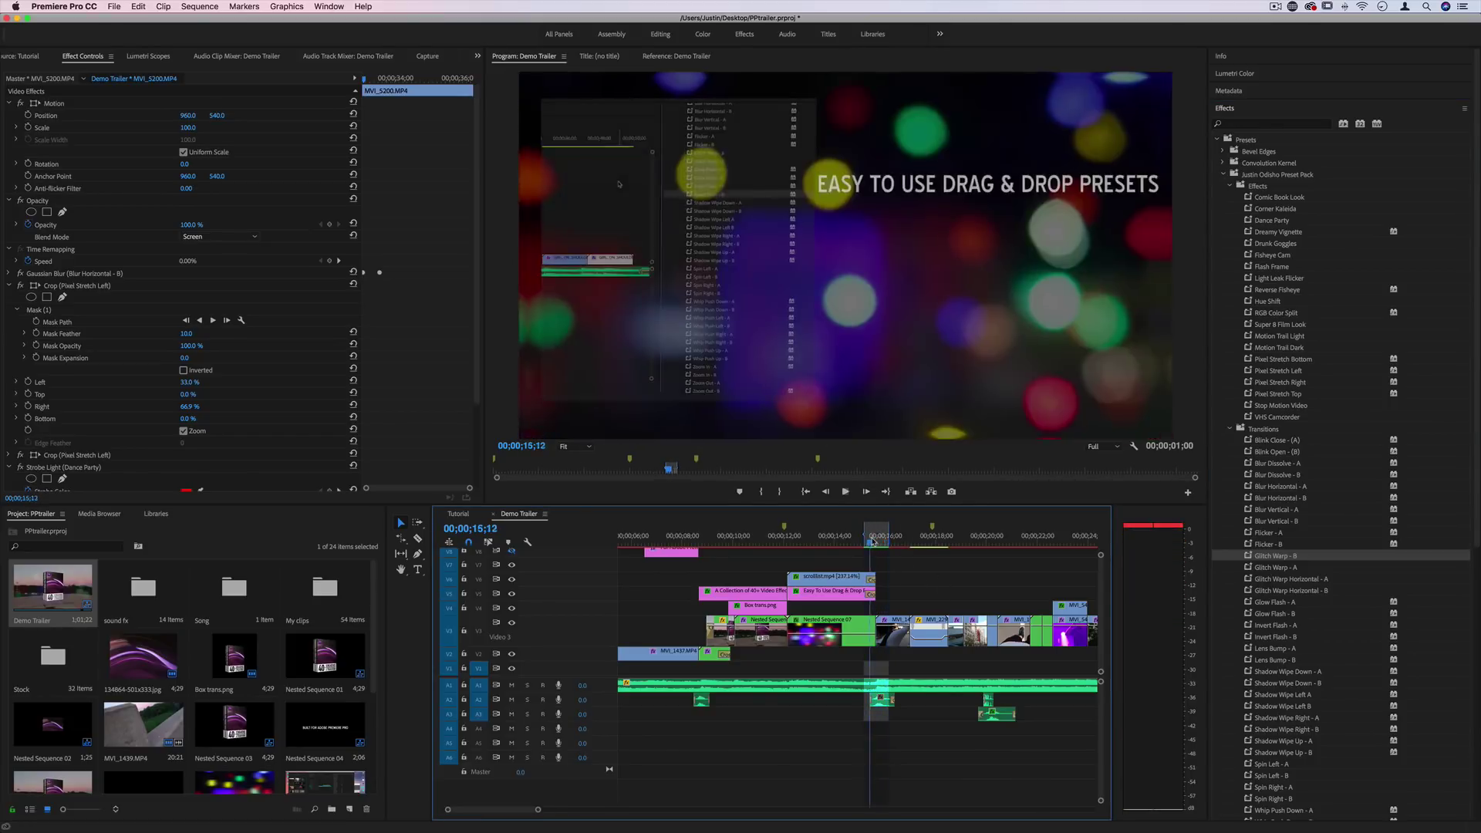
key(space)
key(space)
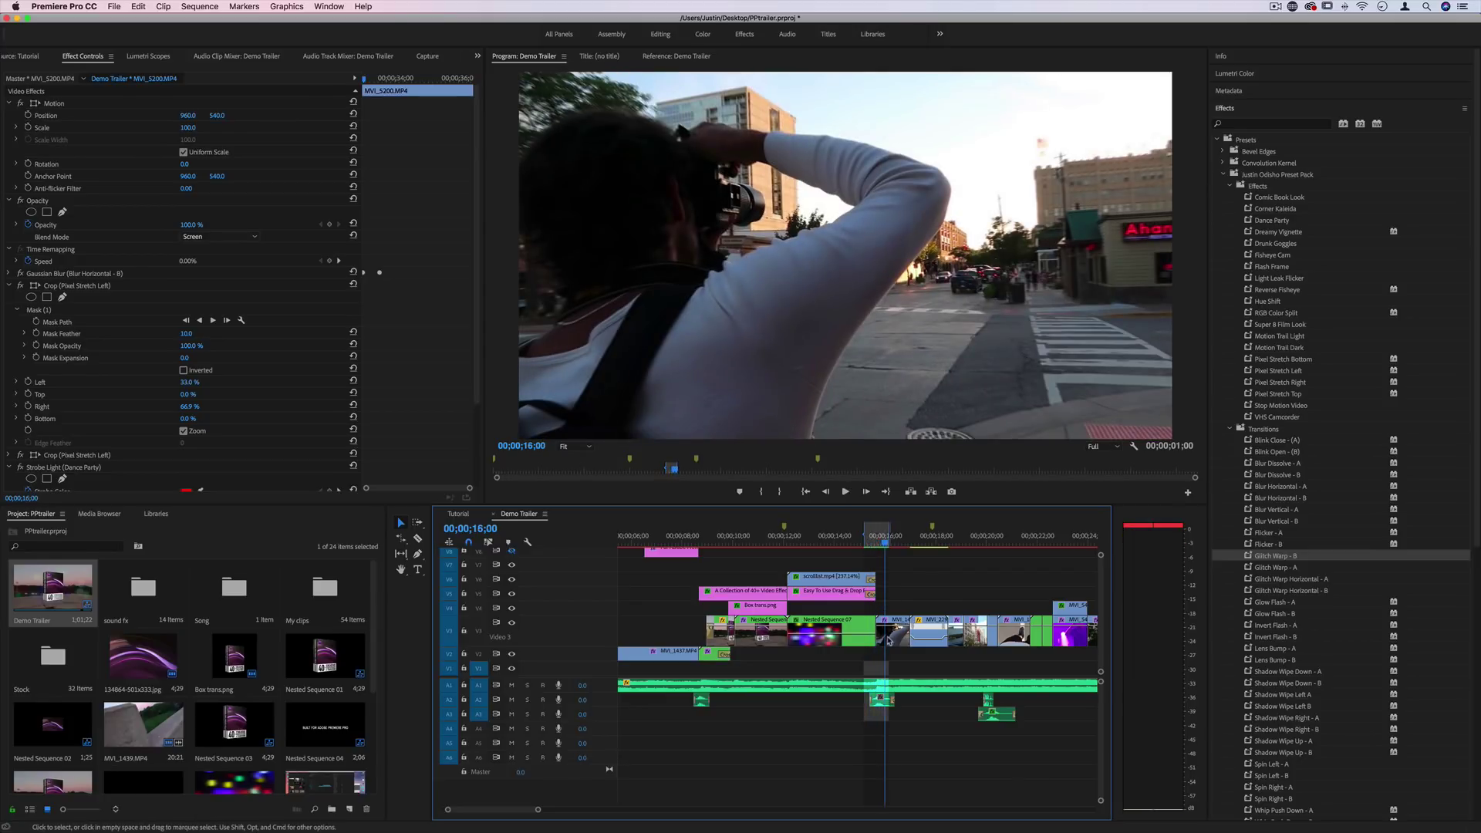
click(891, 630)
Collapse the Wave Warp and Transform effects and select the Invert (Invert Flash - B) effect.
click(12, 322)
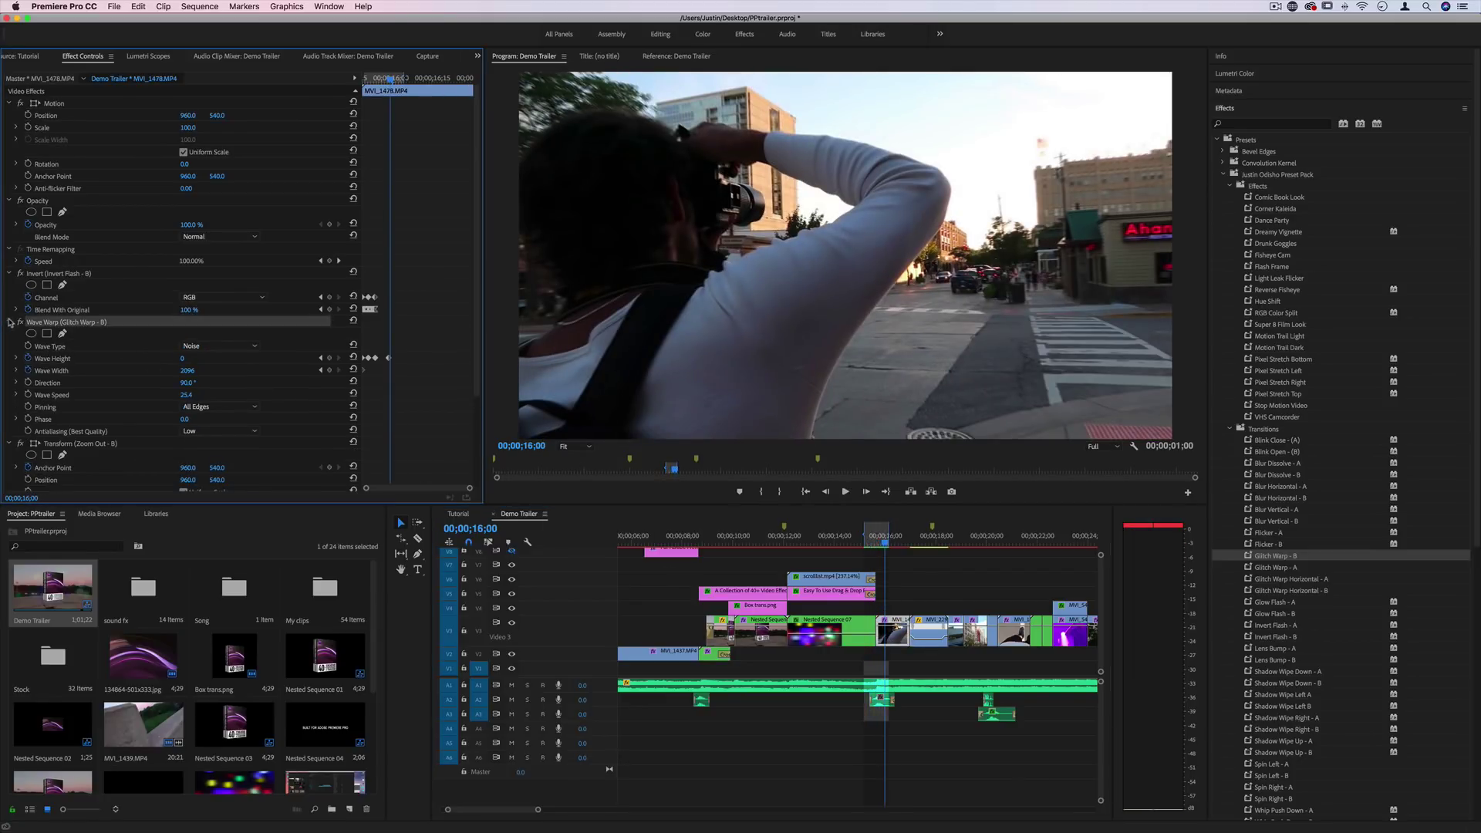
click(12, 322)
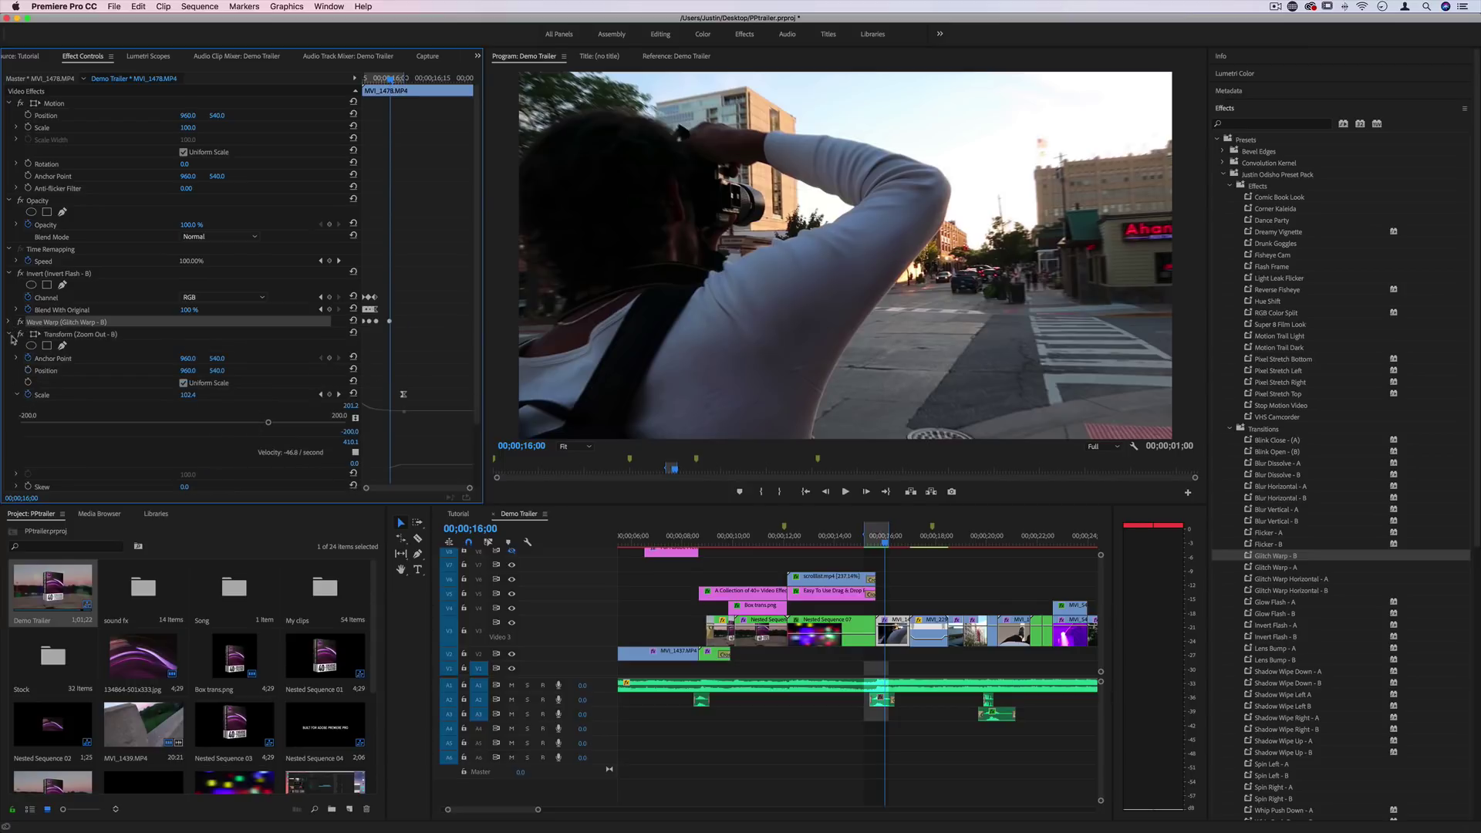
click(9, 334)
click(72, 273)
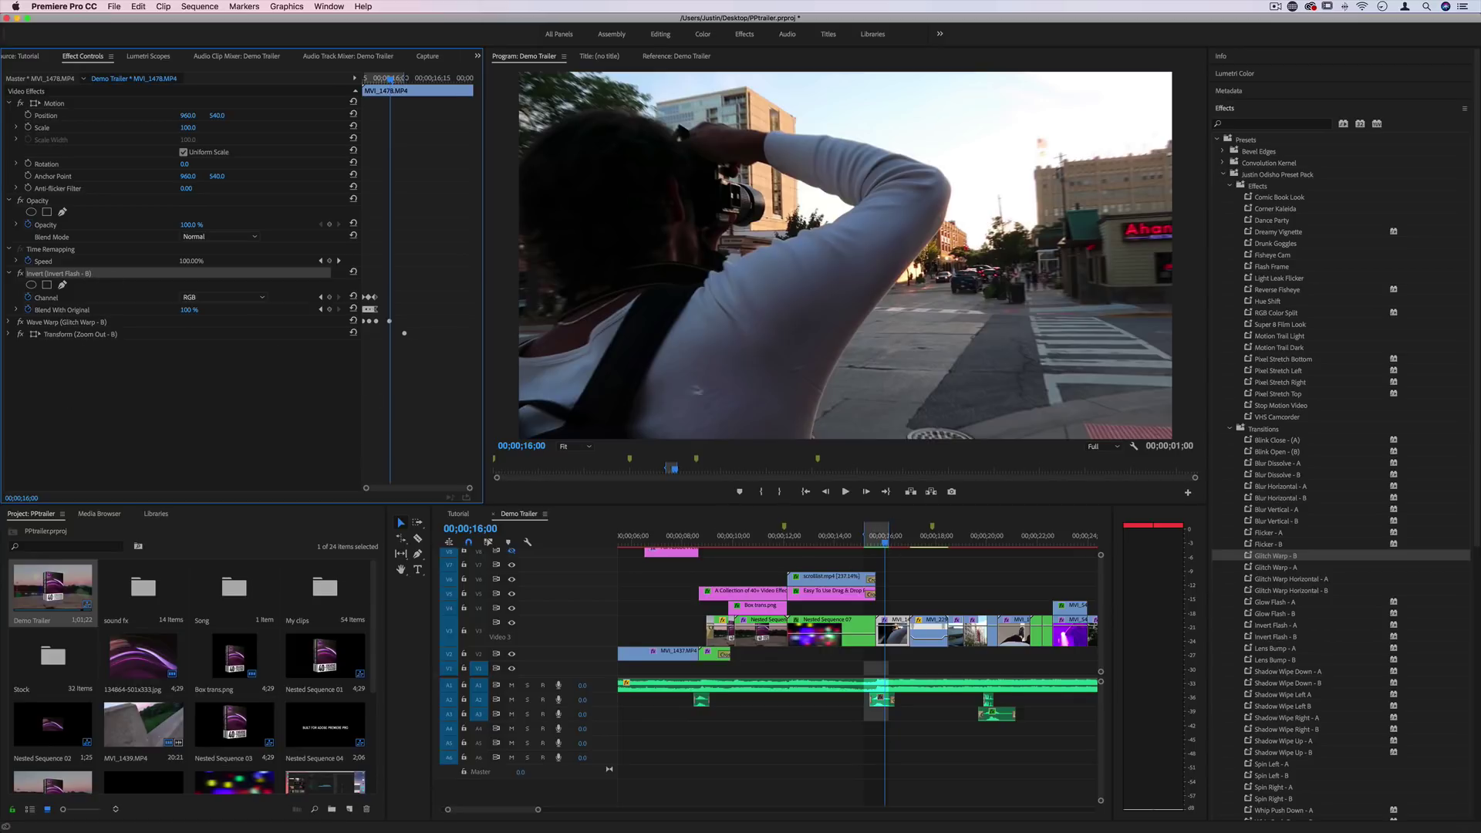
Replay the transition and park the playhead on a glitch frame inside it.
click(877, 546)
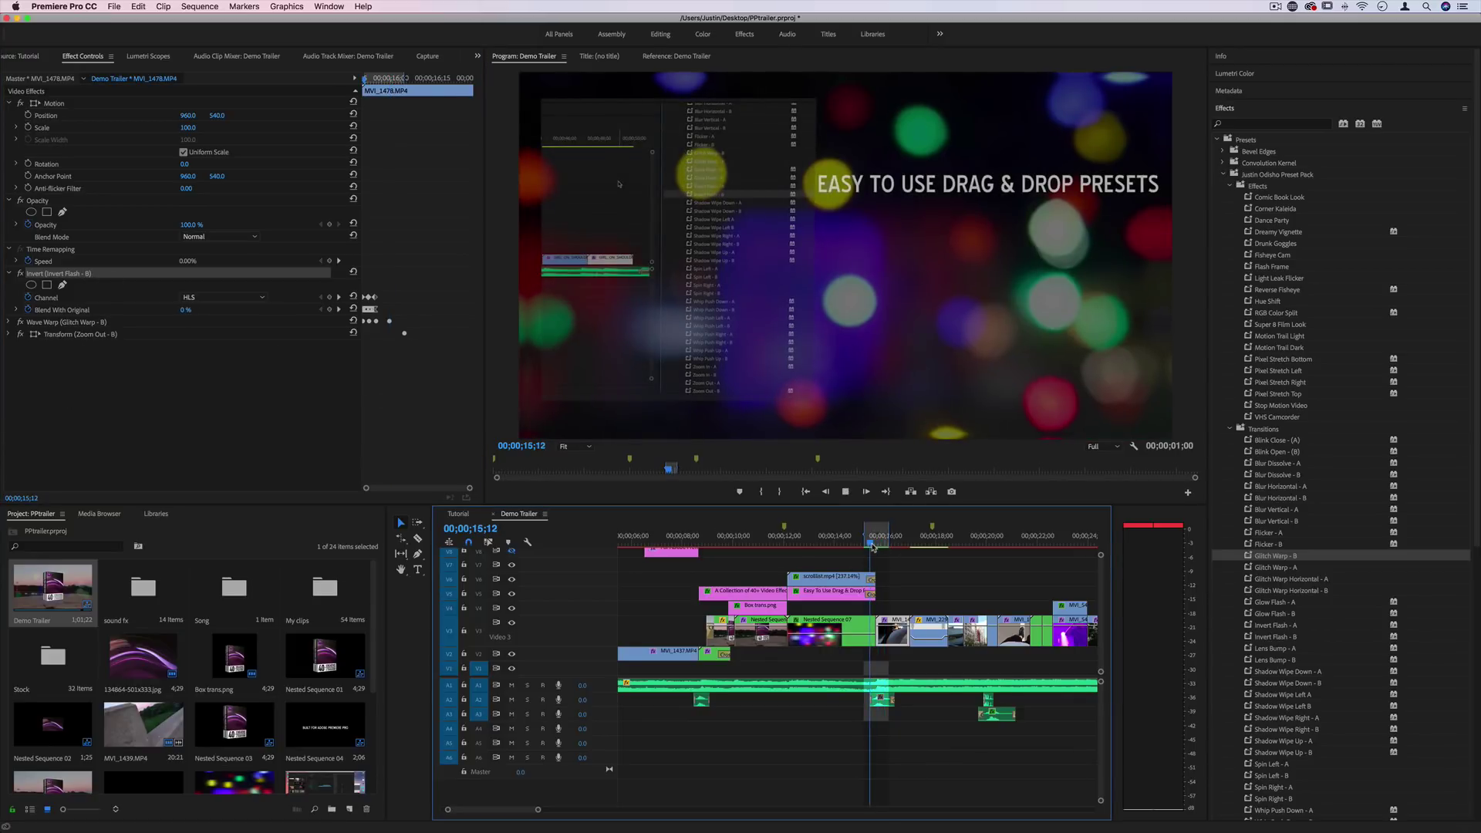
key(space)
key(space)
click(872, 546)
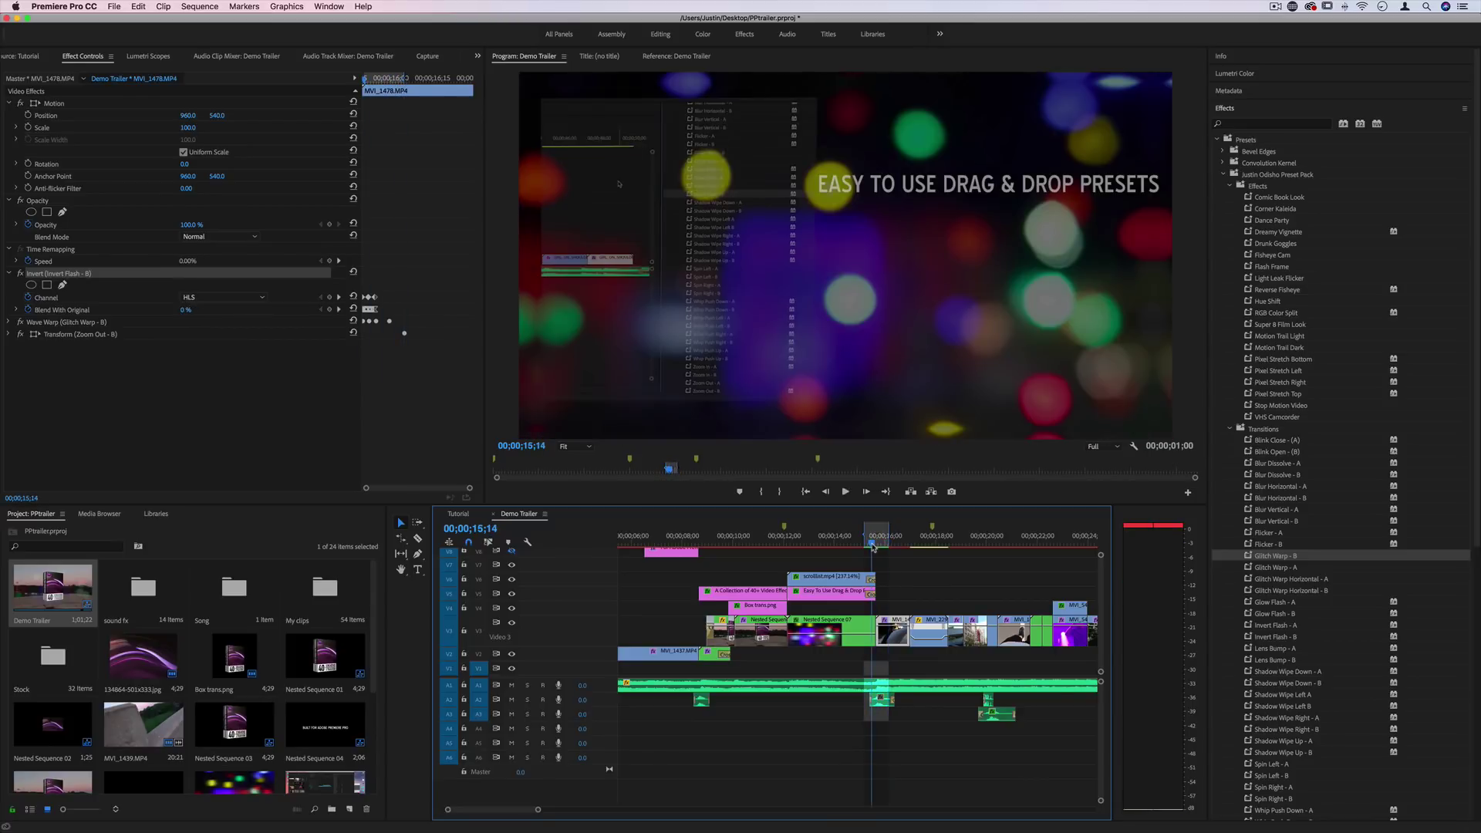
key(space)
drag(872, 546, 884, 544)
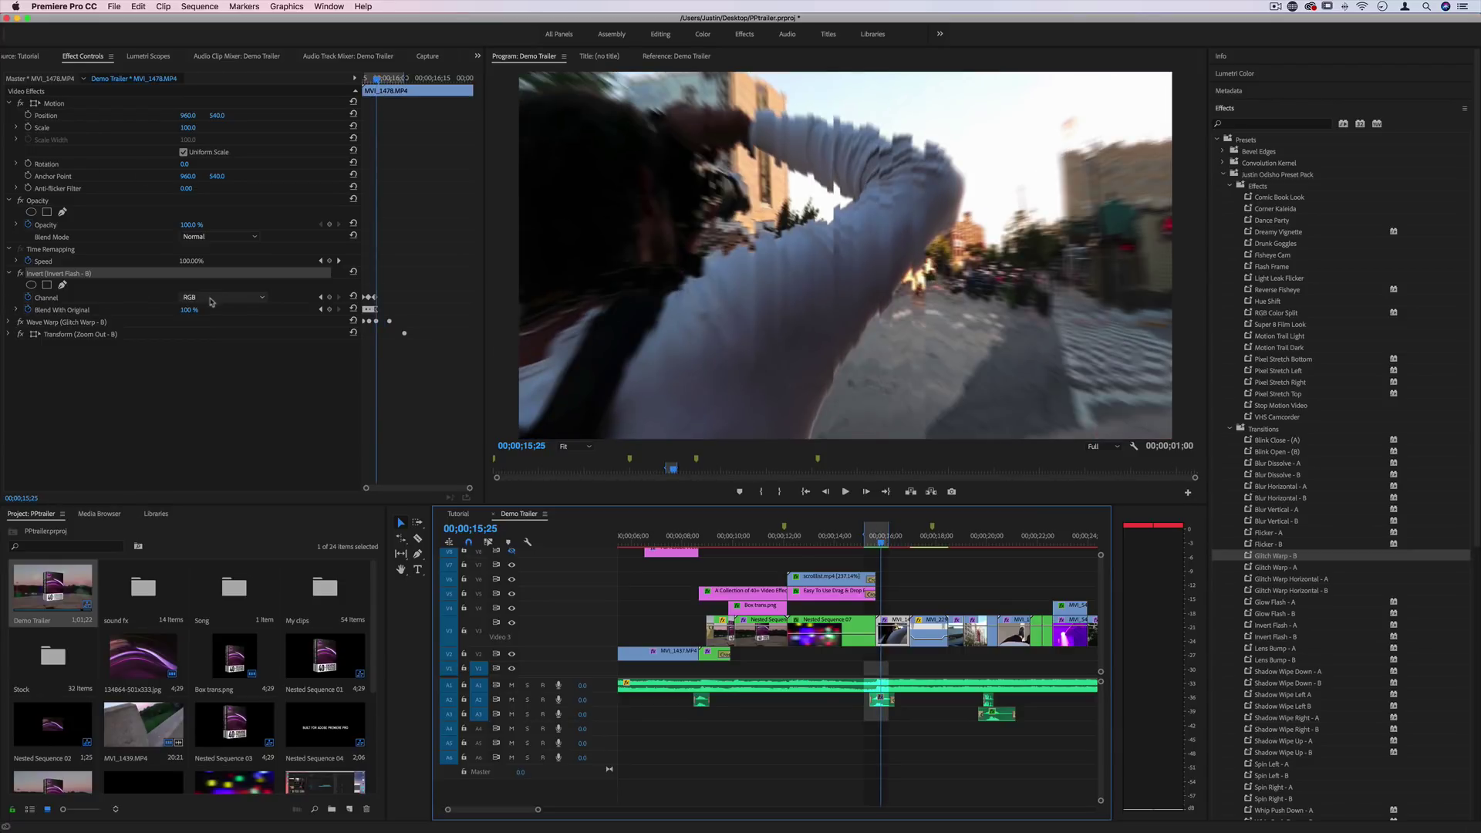
Change the Invert effect's channel from RGB to Green and recheck the transition.
click(206, 299)
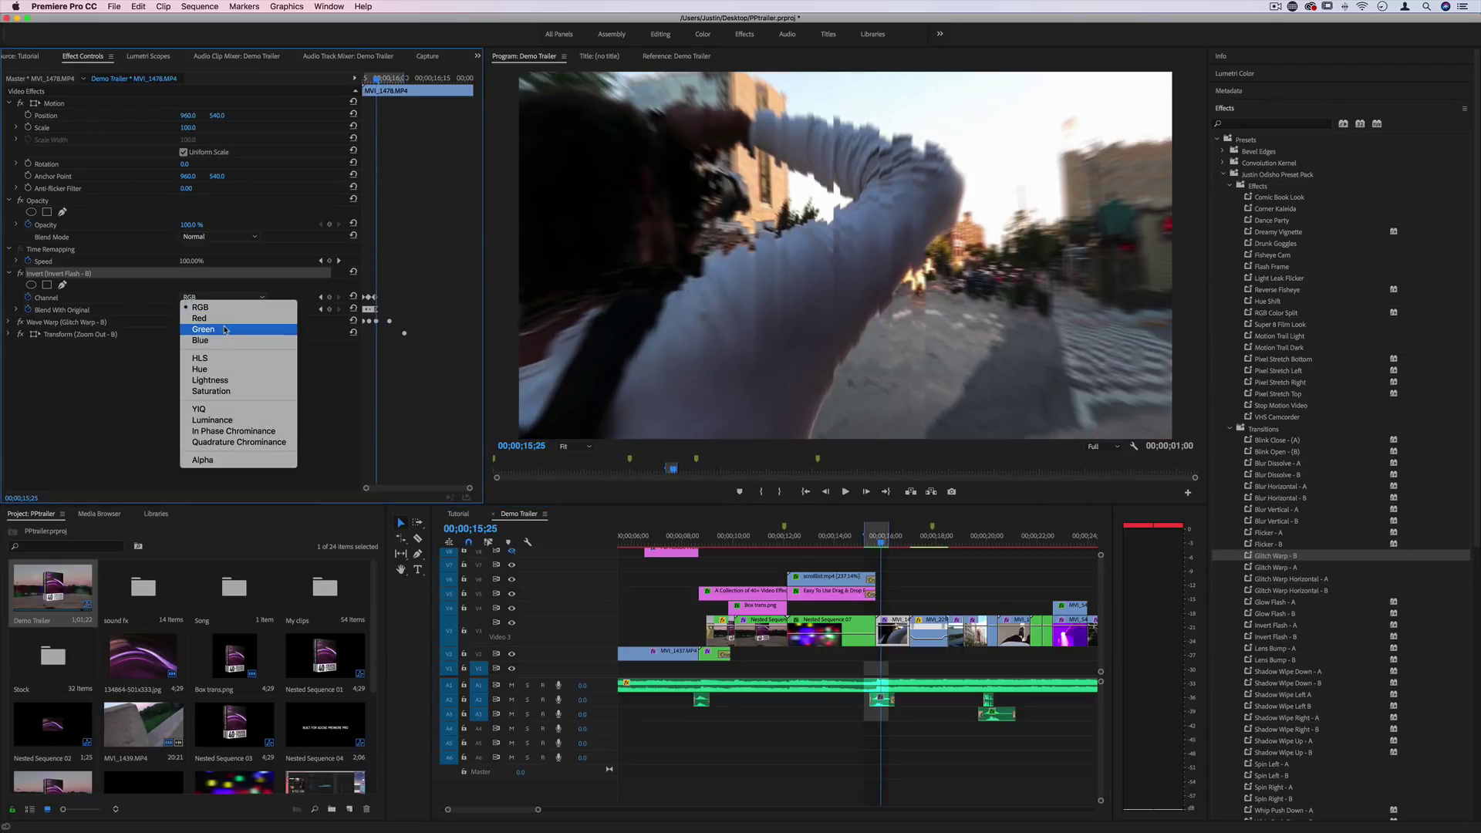
click(200, 357)
click(876, 543)
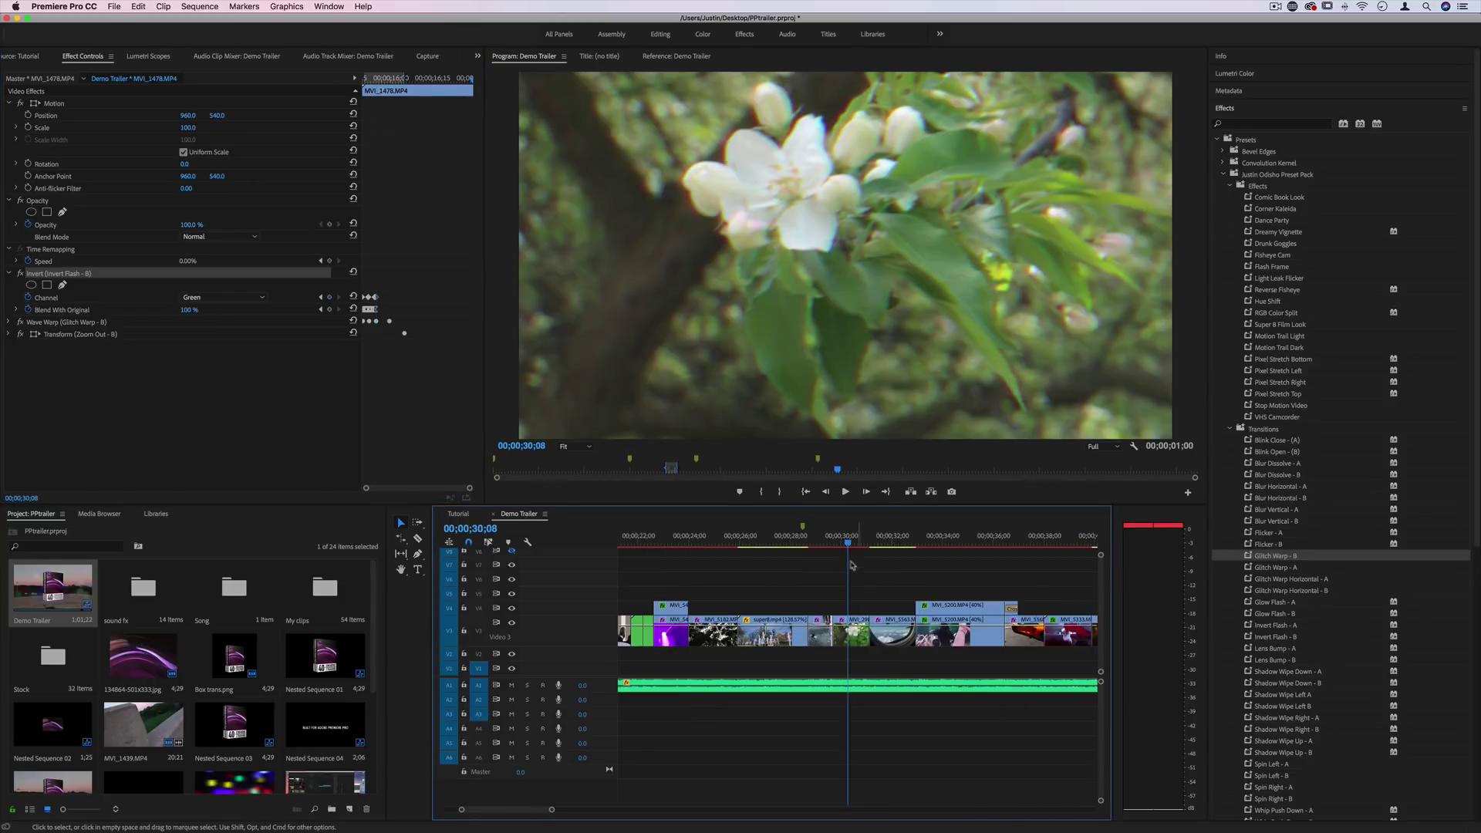
At 29 seconds, browse the transition presets and drag Glitch Warp - B onto fountain clip MVI_2984.
click(837, 545)
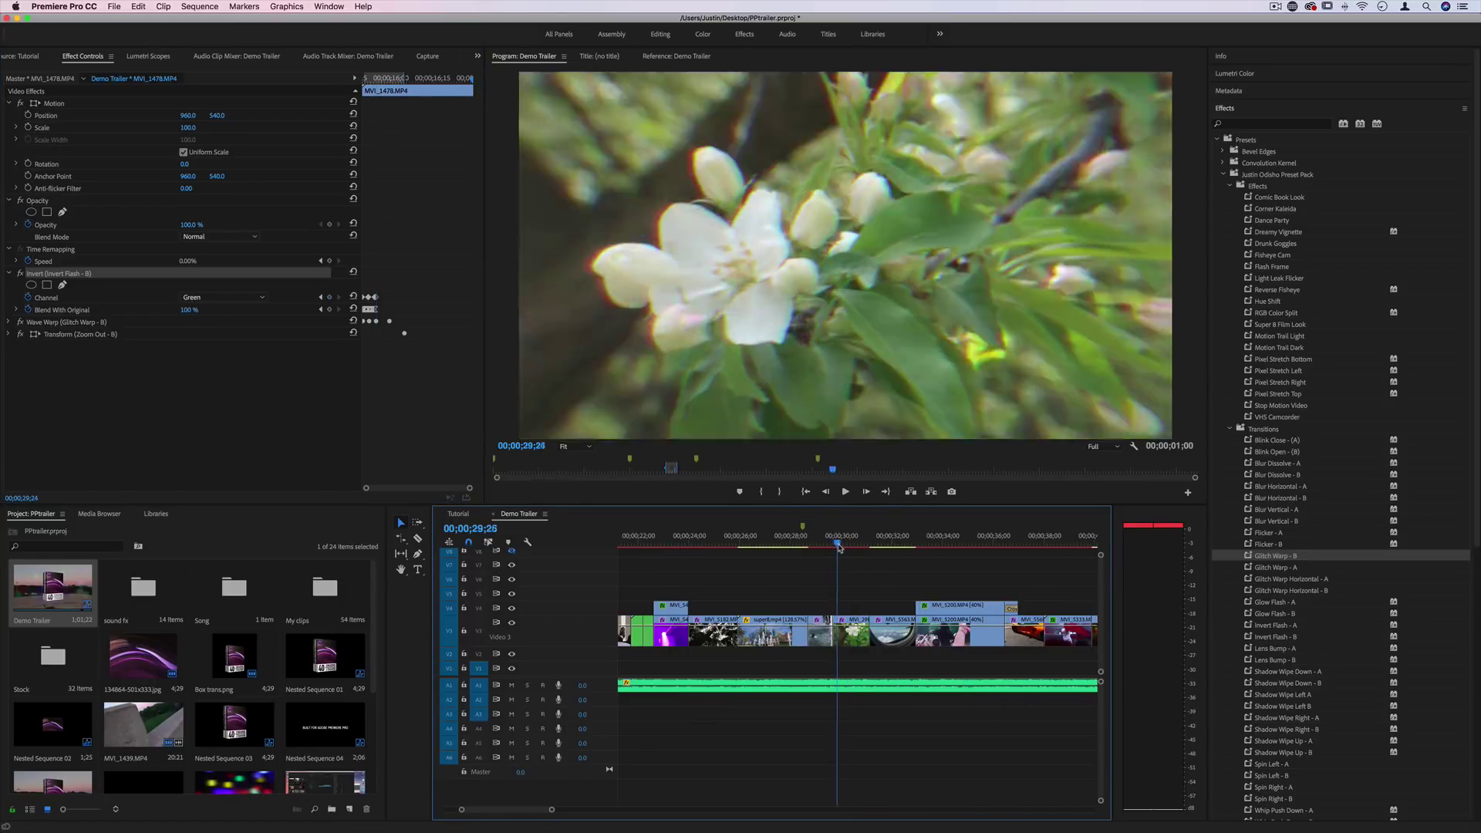
click(1286, 614)
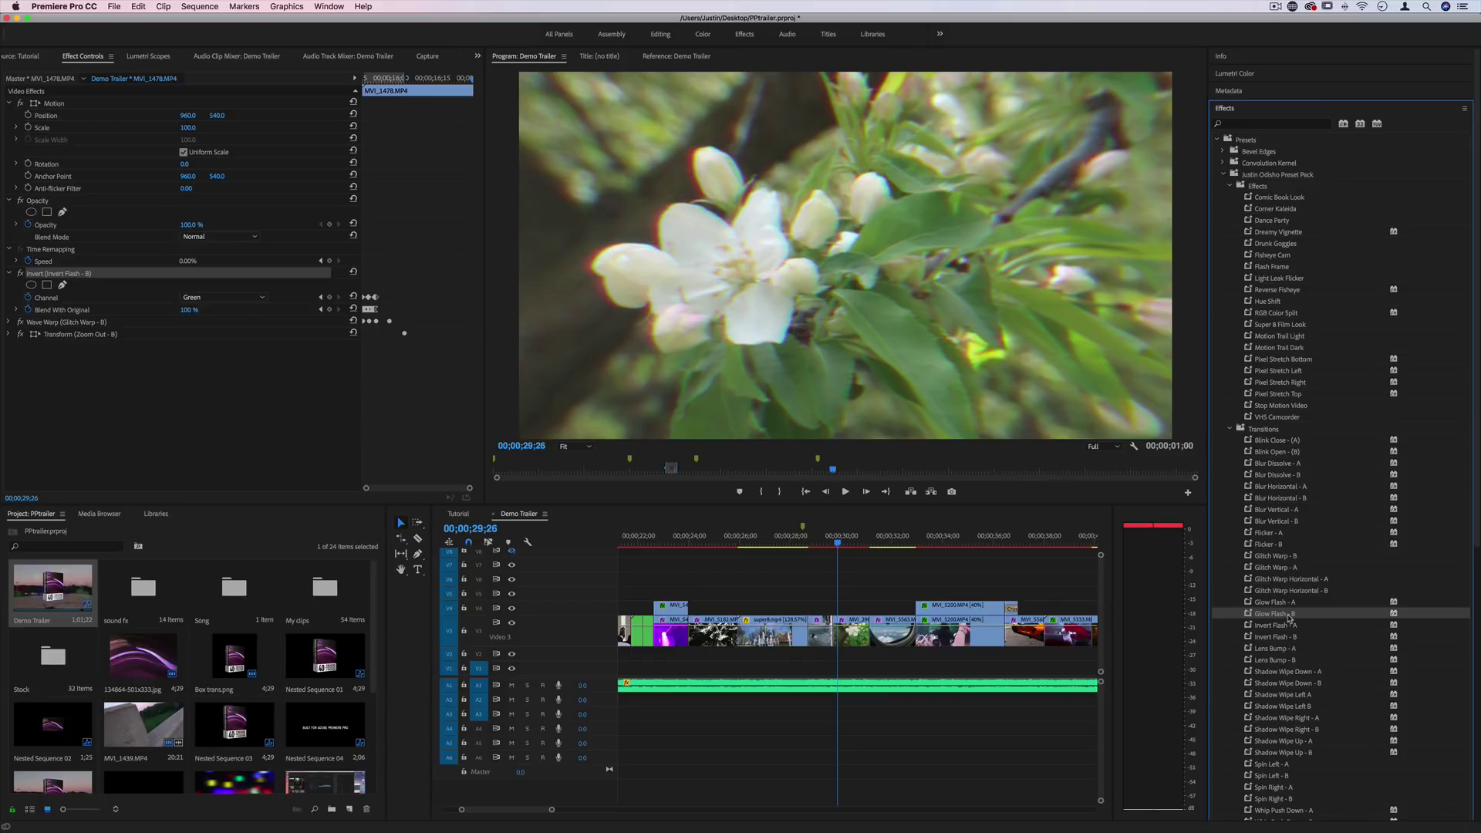
scroll(1288, 616, down, 10)
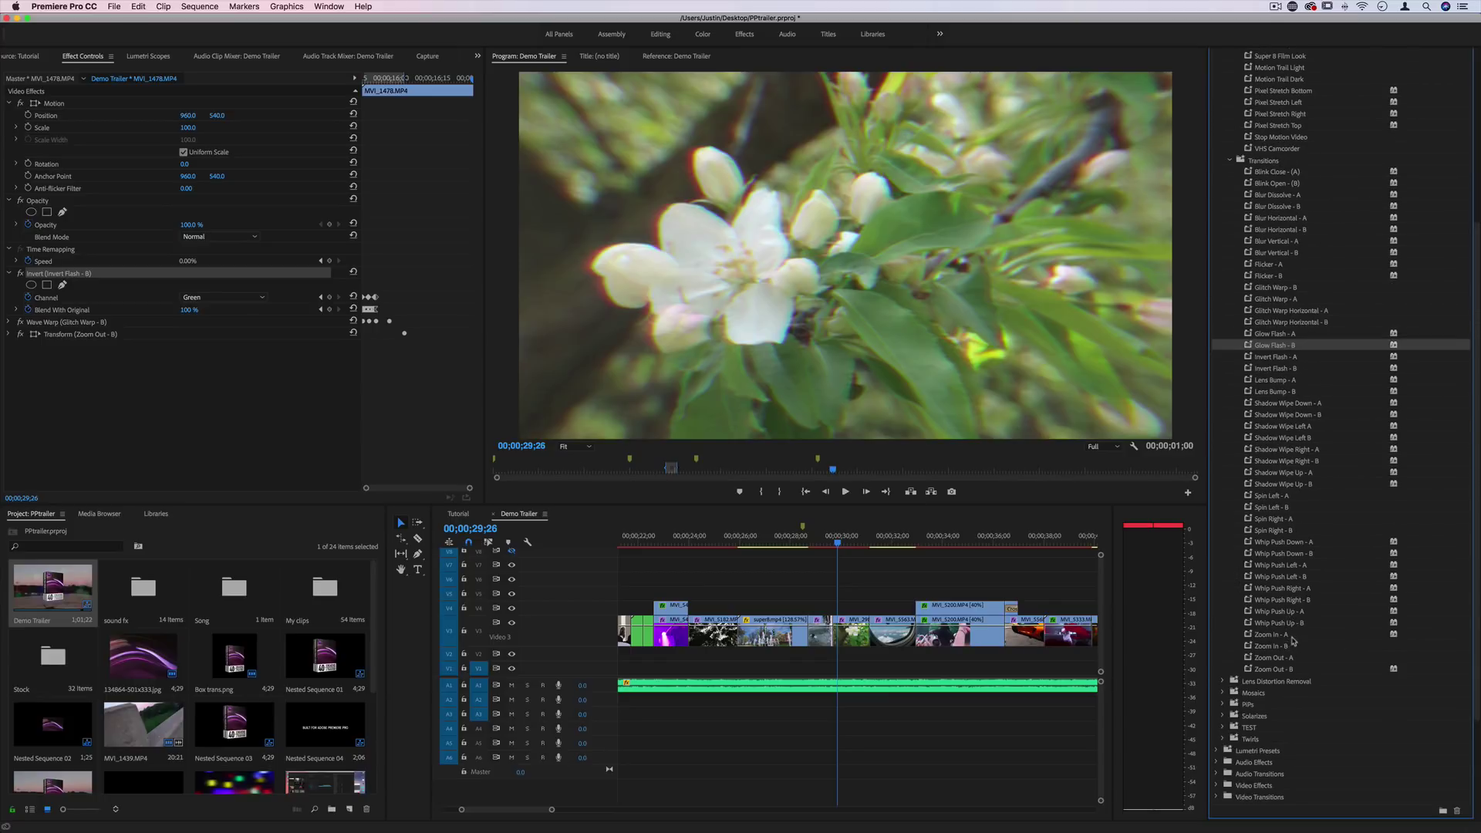
click(1292, 637)
click(1292, 659)
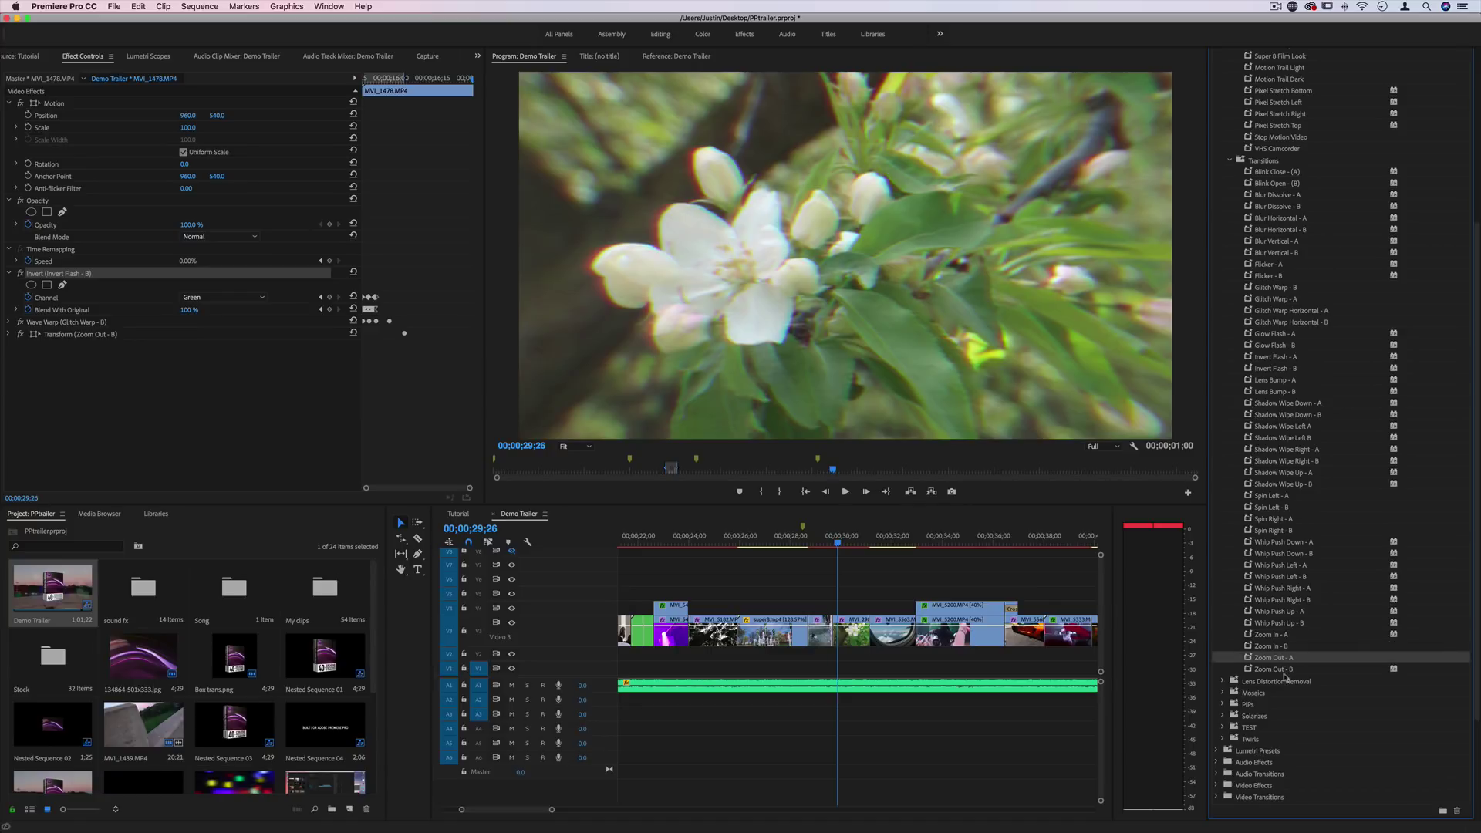
scroll(1288, 670, up, 5)
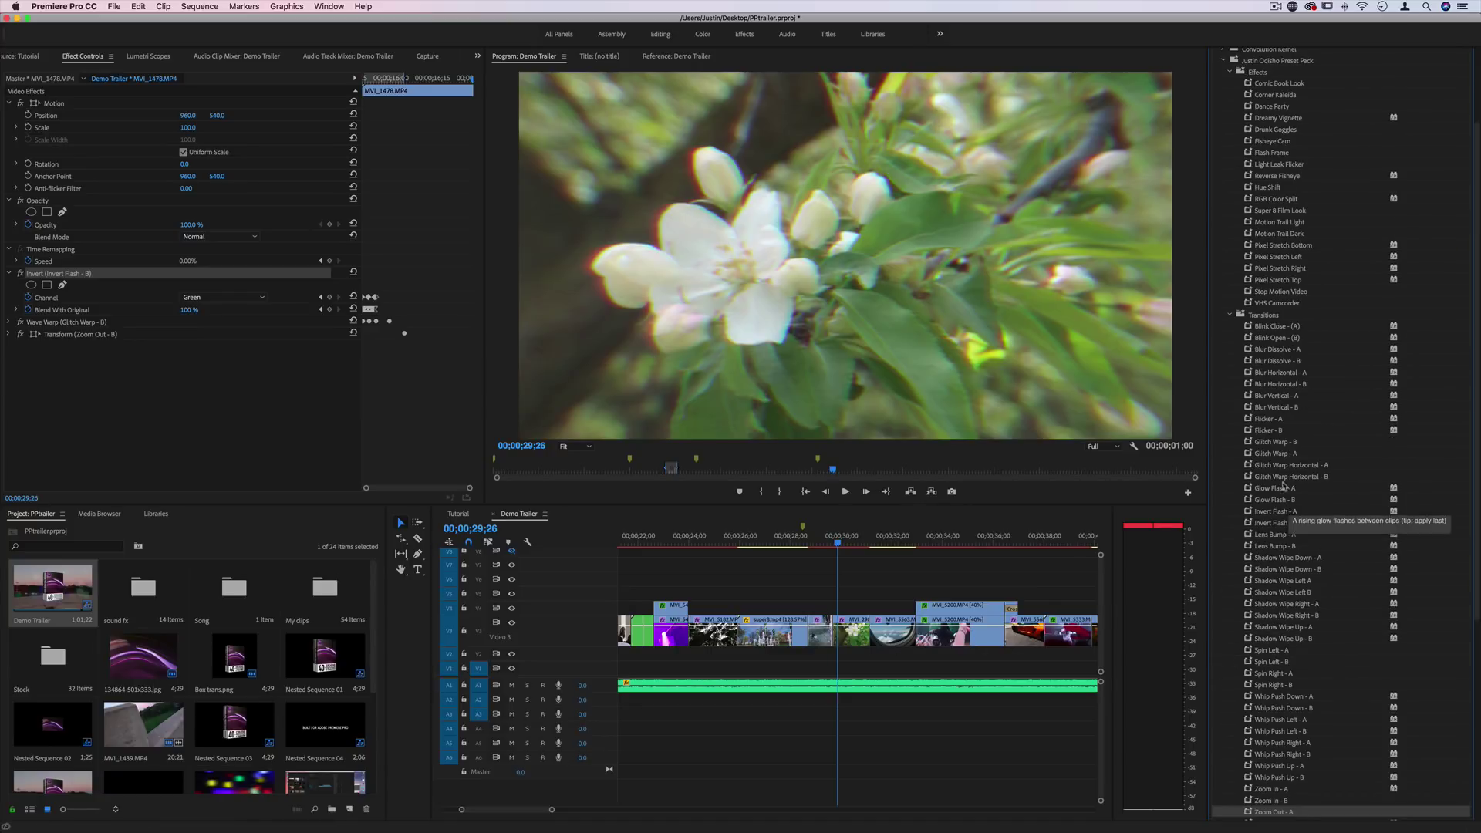
click(1303, 445)
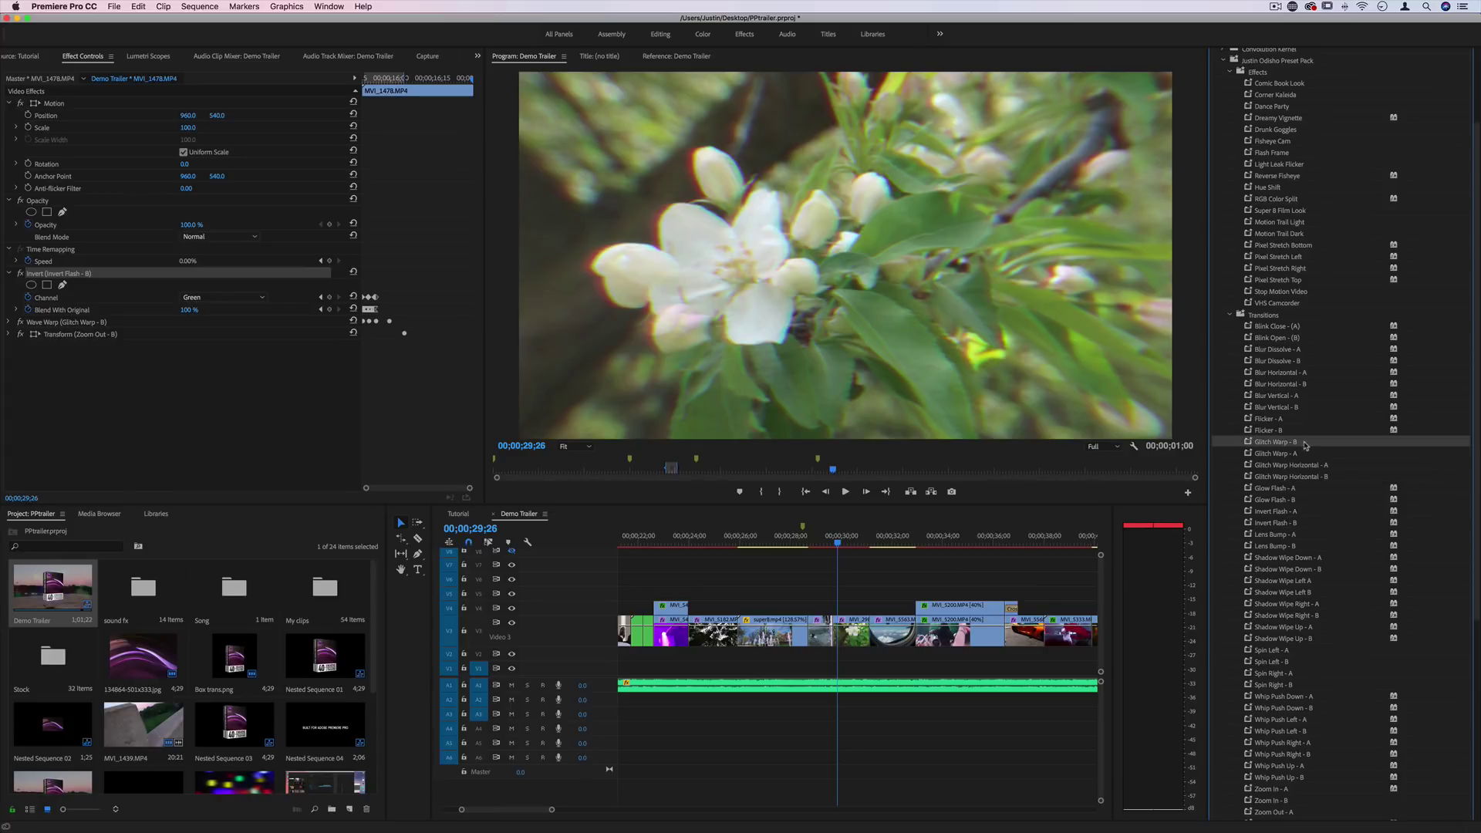
drag(1305, 445, 856, 632)
Drop the preset on MVI_2984 and step frame by frame across the cut near 00;00;29;20.
click(831, 542)
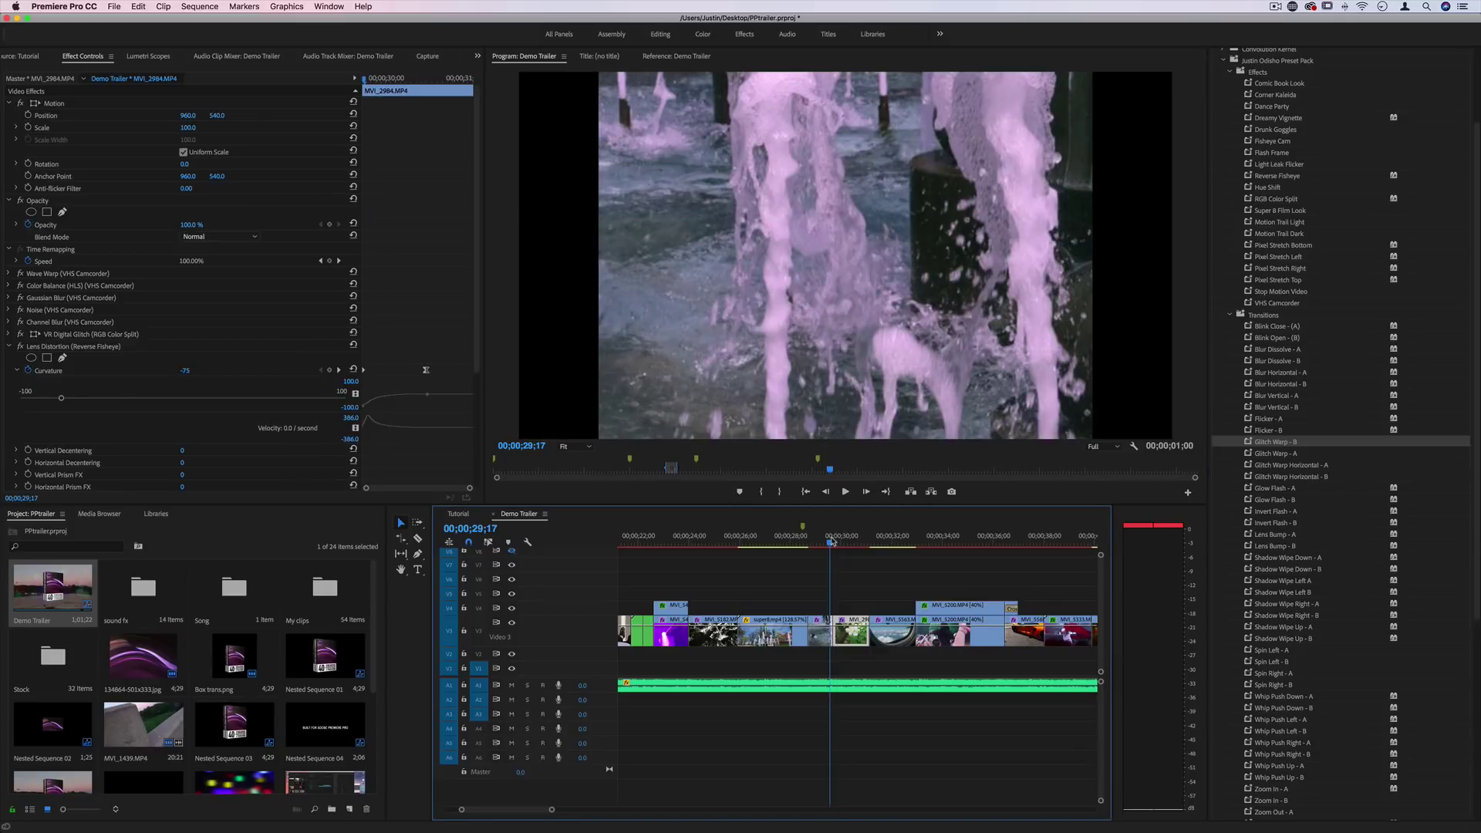
drag(831, 542, 832, 542)
key(Left)
key(Left)
key(Left)
key(Left)
key(Left)
key(Left)
key(Left)
key(Left)
key(Left)
key(Left)
key(Left)
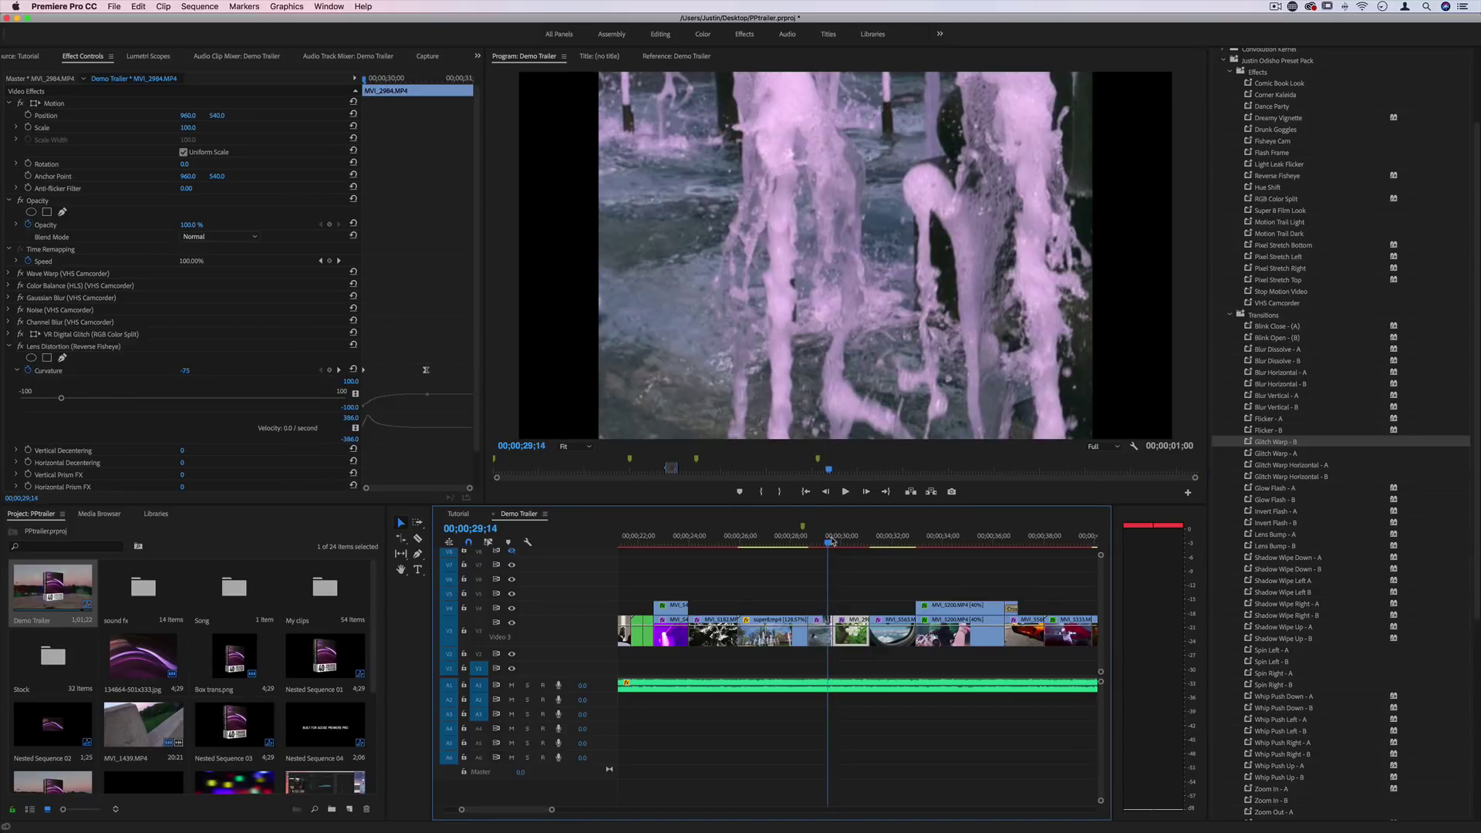
key(Right)
key(Right)
key(Right)
key(Right)
key(Right)
key(Right)
key(Right)
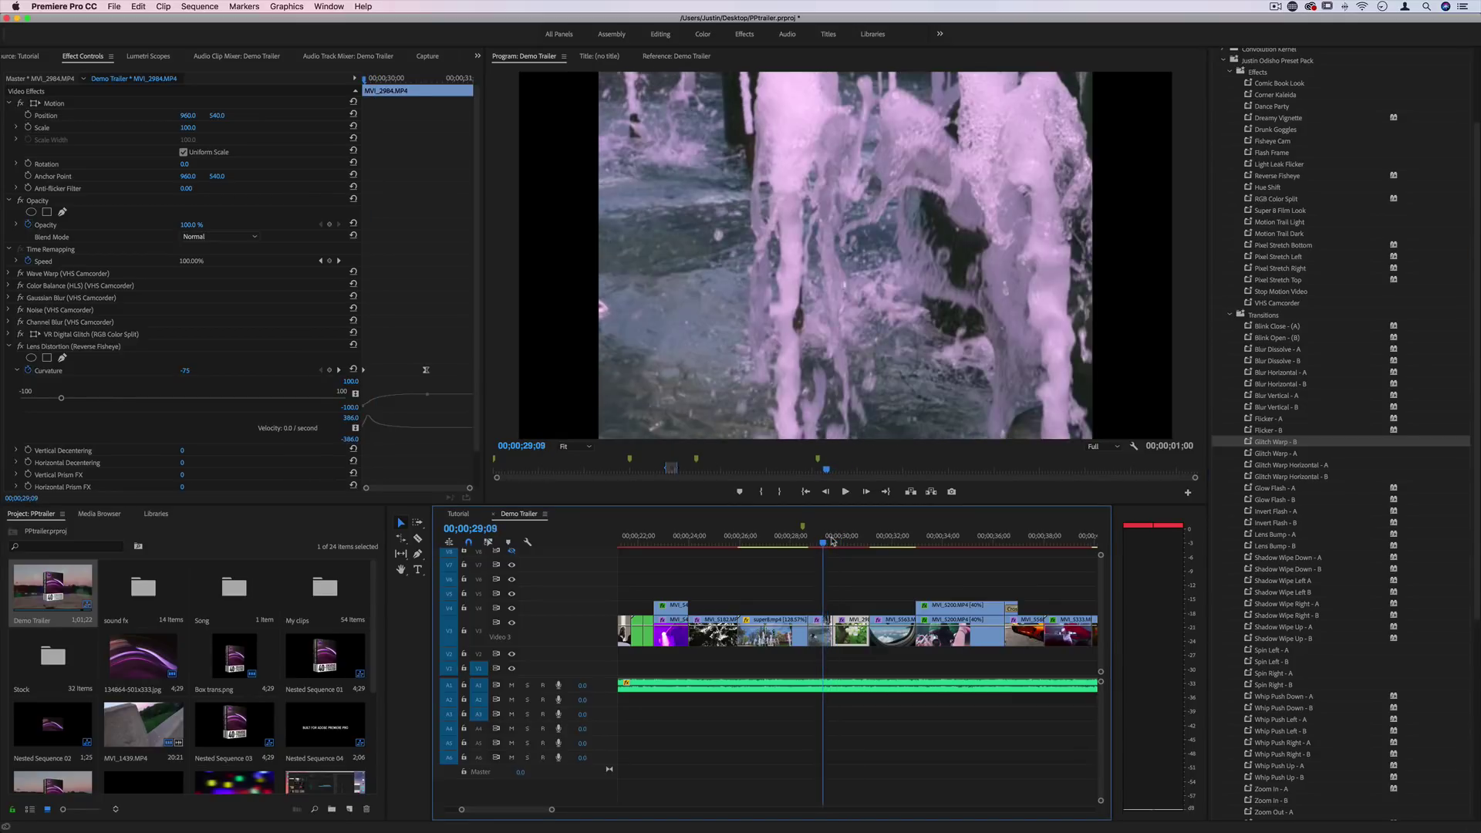
key(Right)
key(Right)
key(Right)
key(Right)
key(Right)
key(Right)
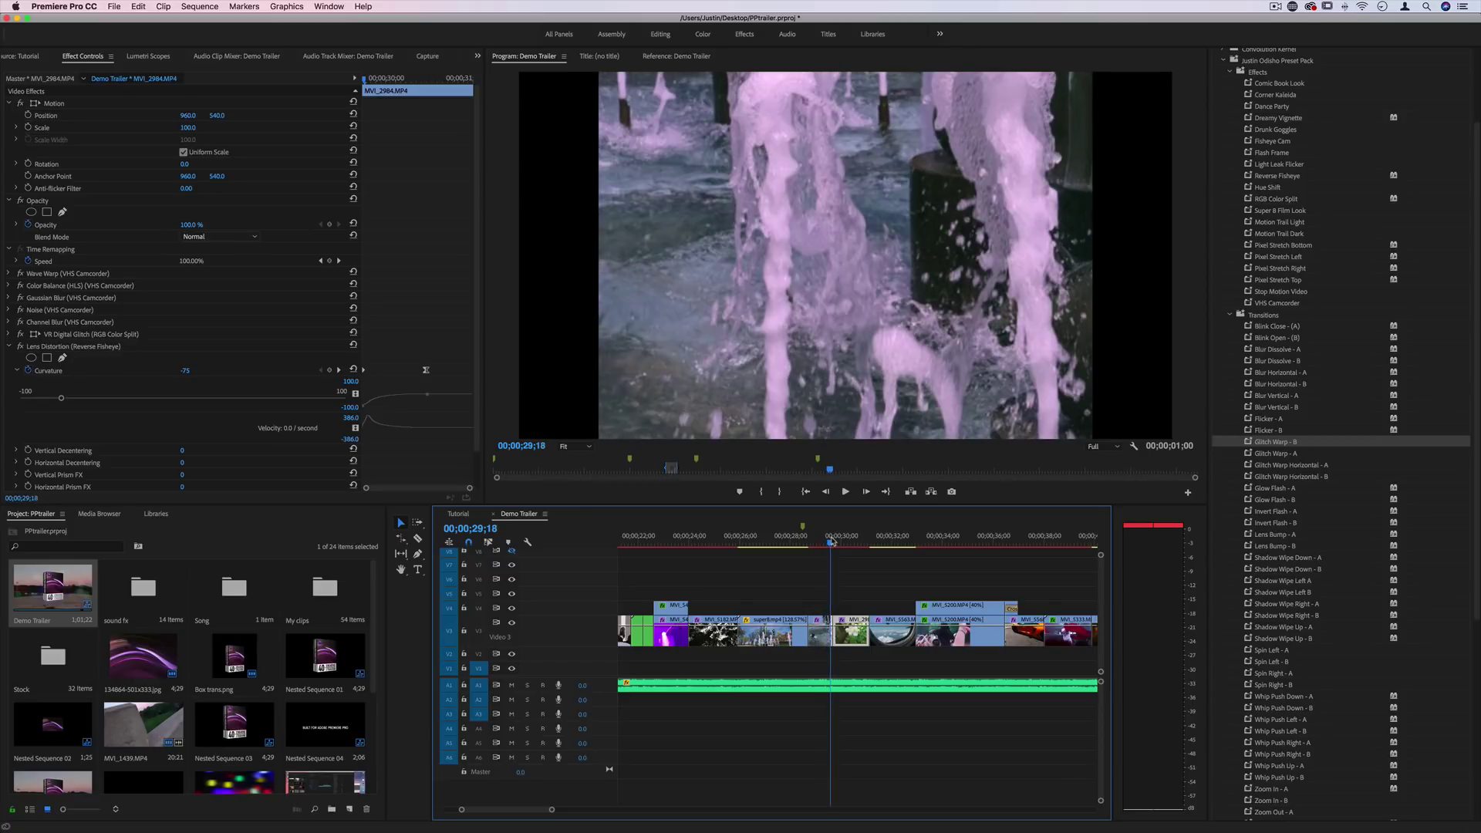
Select Lens Bump - A, then replay and step through the fountain-to-flower cut.
click(1284, 534)
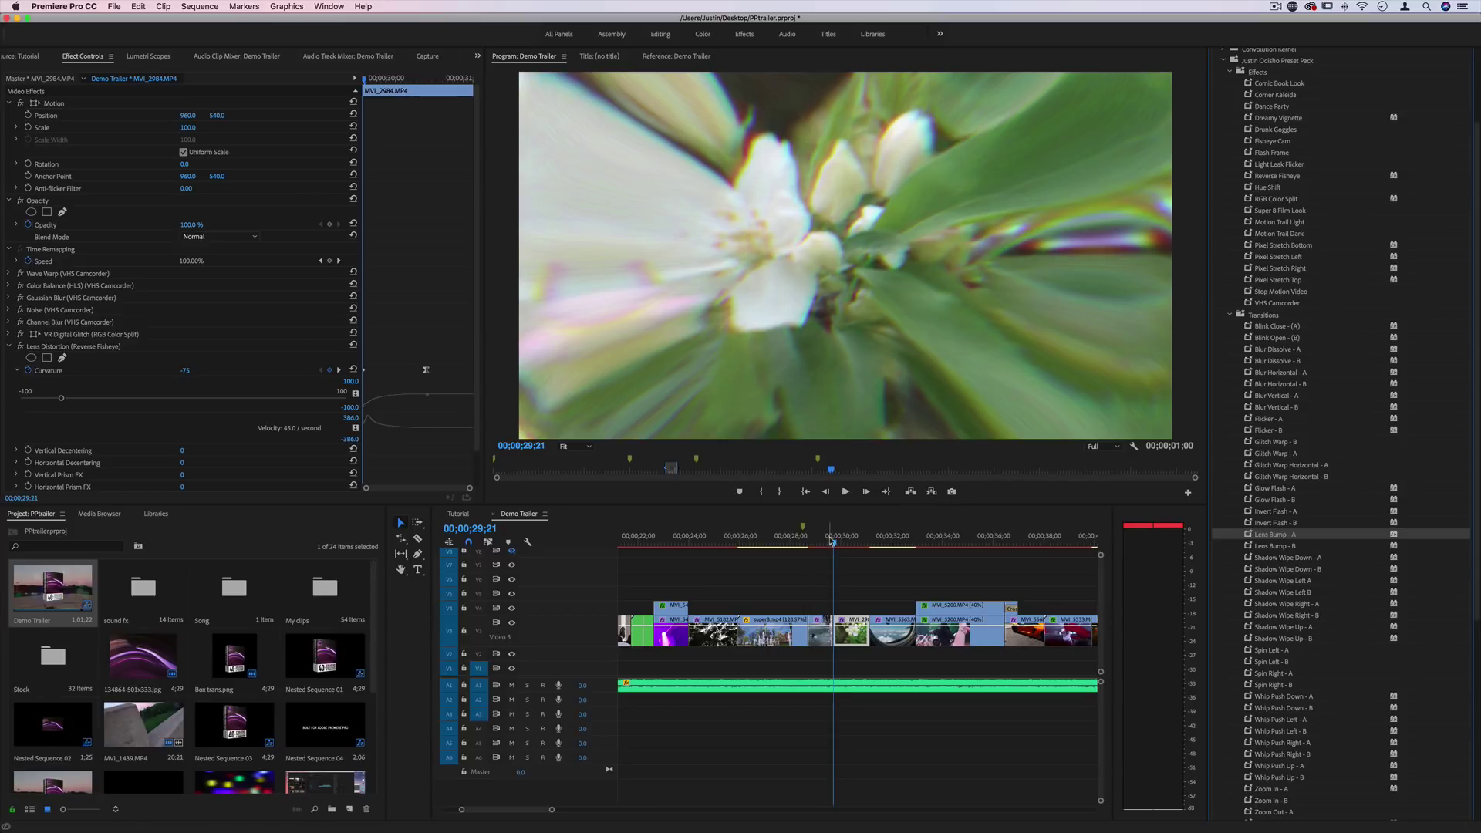
click(829, 542)
key(space)
key(space)
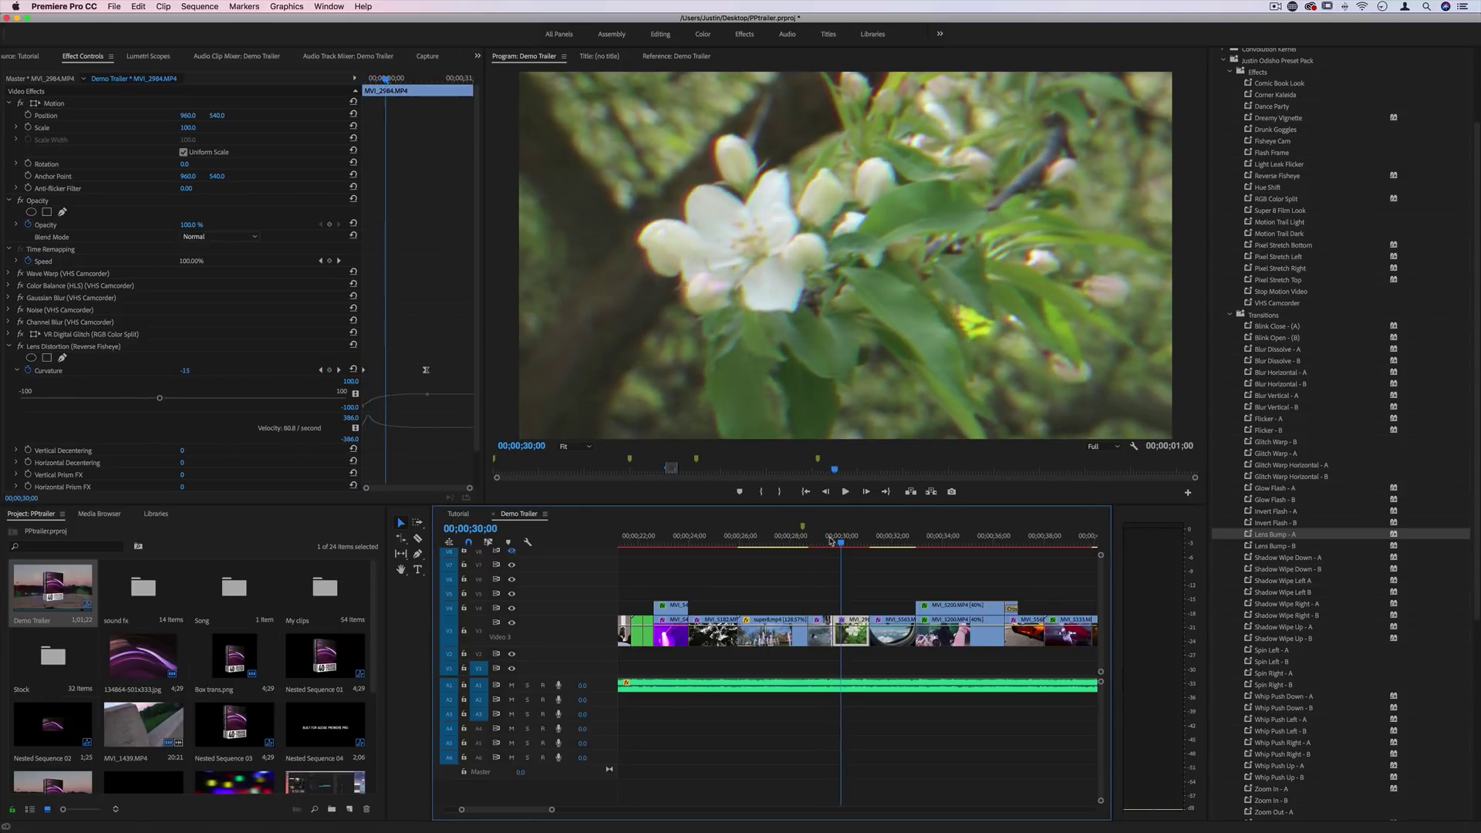
drag(830, 540, 831, 541)
key(Right)
key(Right)
key(Right)
key(Right)
key(Right)
key(Right)
key(Right)
key(Right)
key(Right)
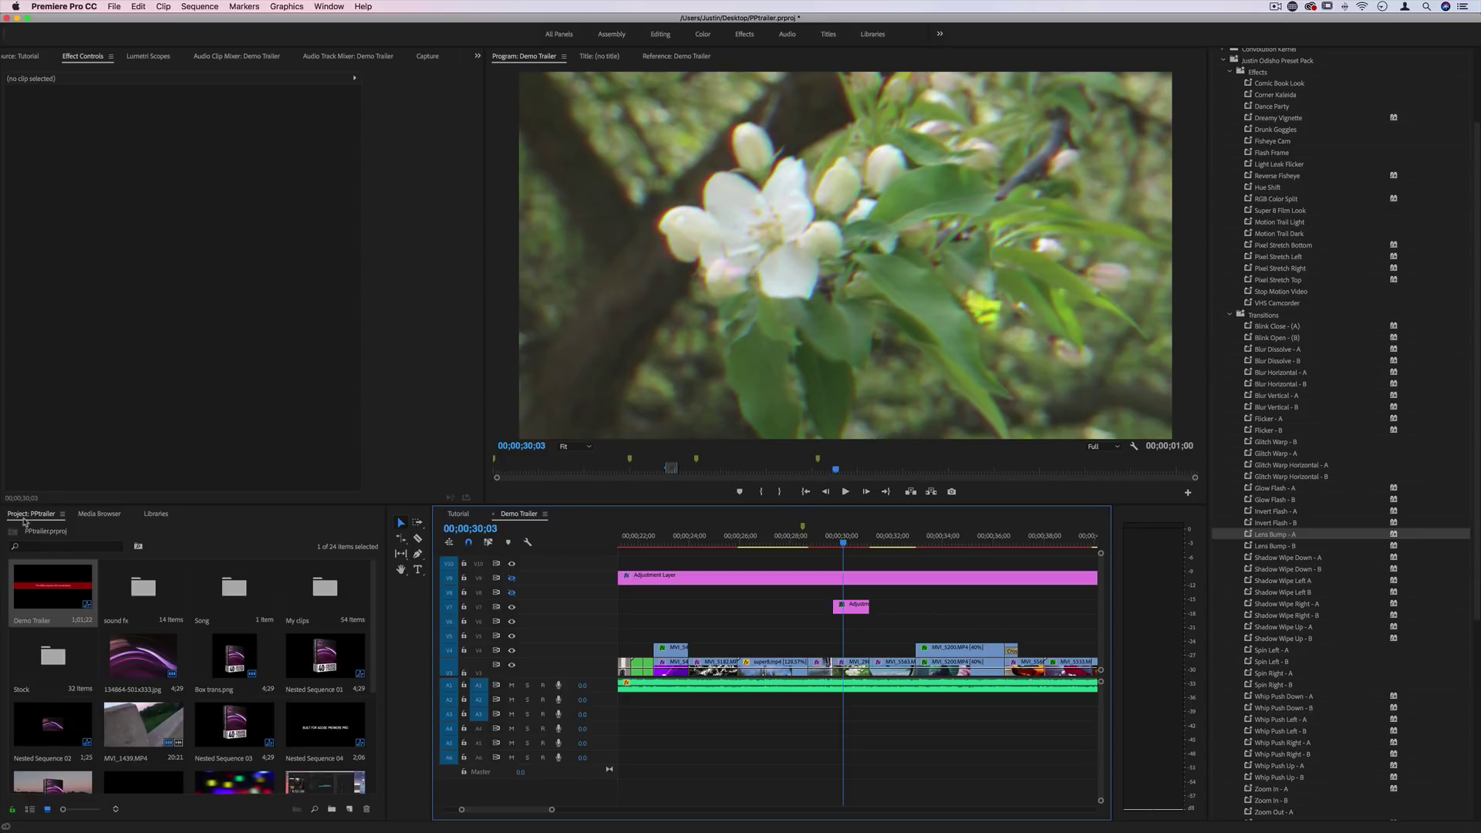
Clear the clip selection and browse the menu's adjustment-layer option without creating one.
click(26, 515)
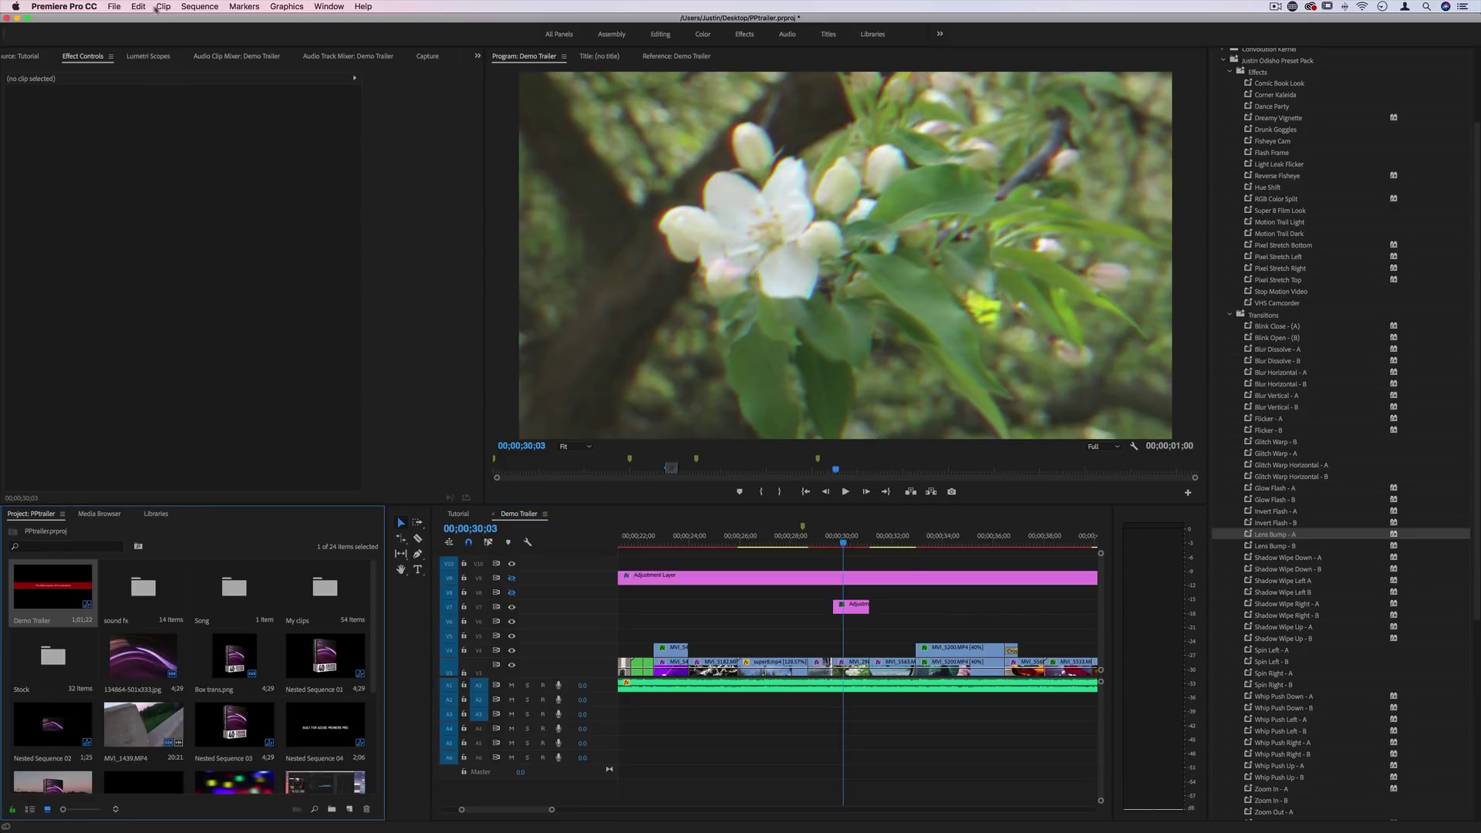
click(114, 6)
mouse_move(131, 20)
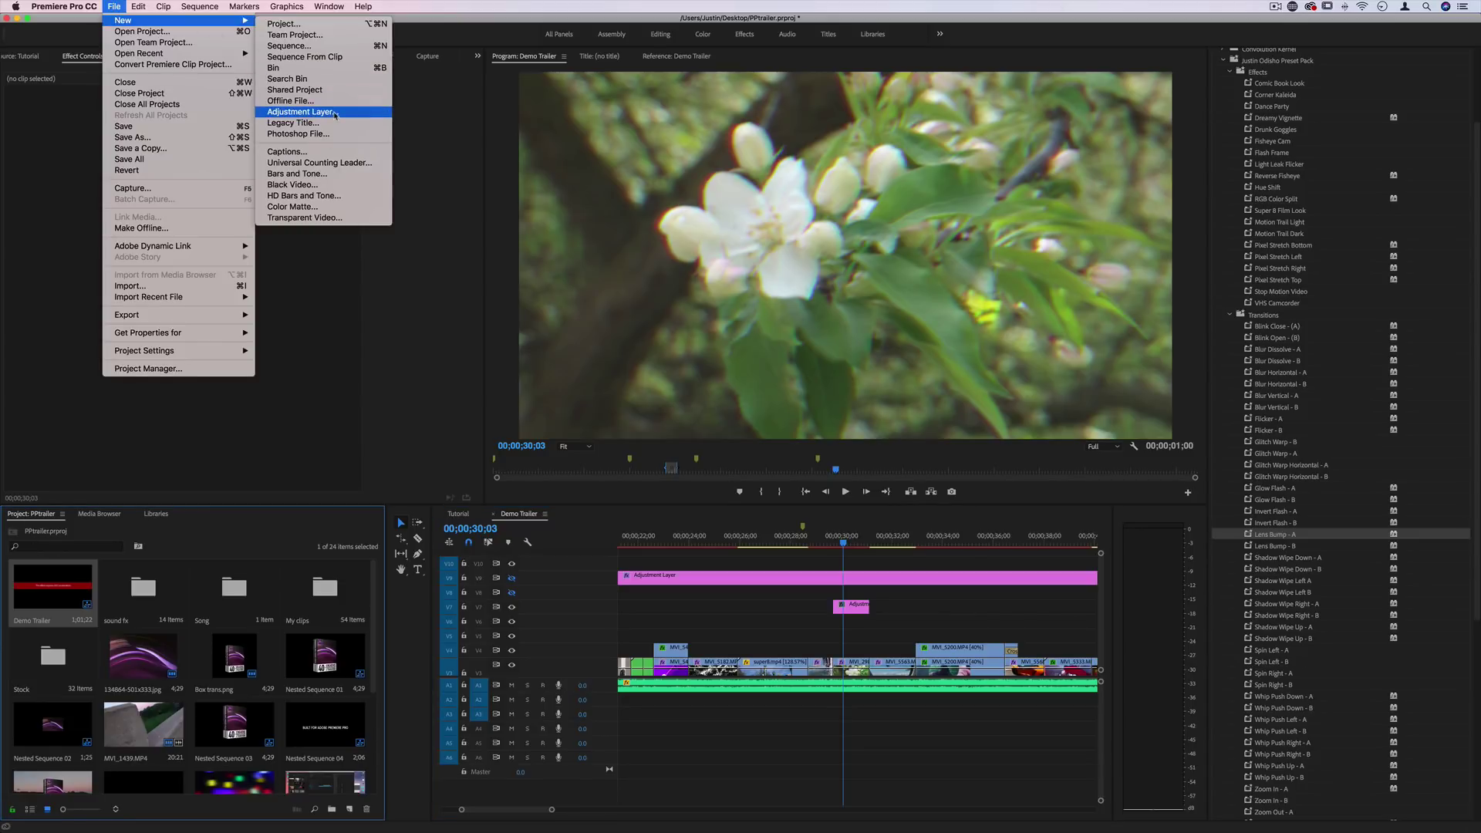
click(691, 589)
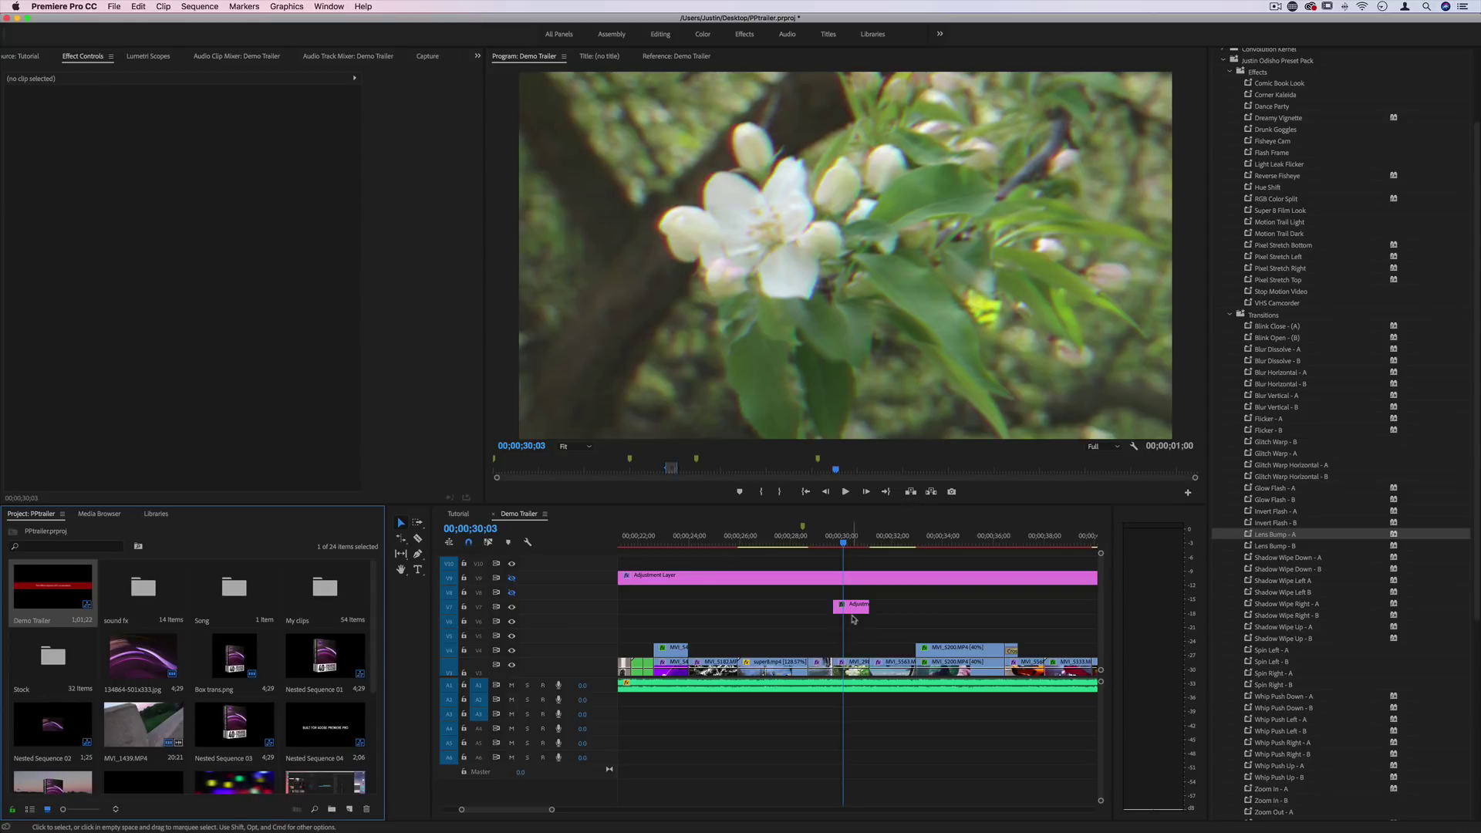
Apply Dreamy Vignette to the V7 adjustment layer and stretch its end to about 35 seconds.
click(860, 606)
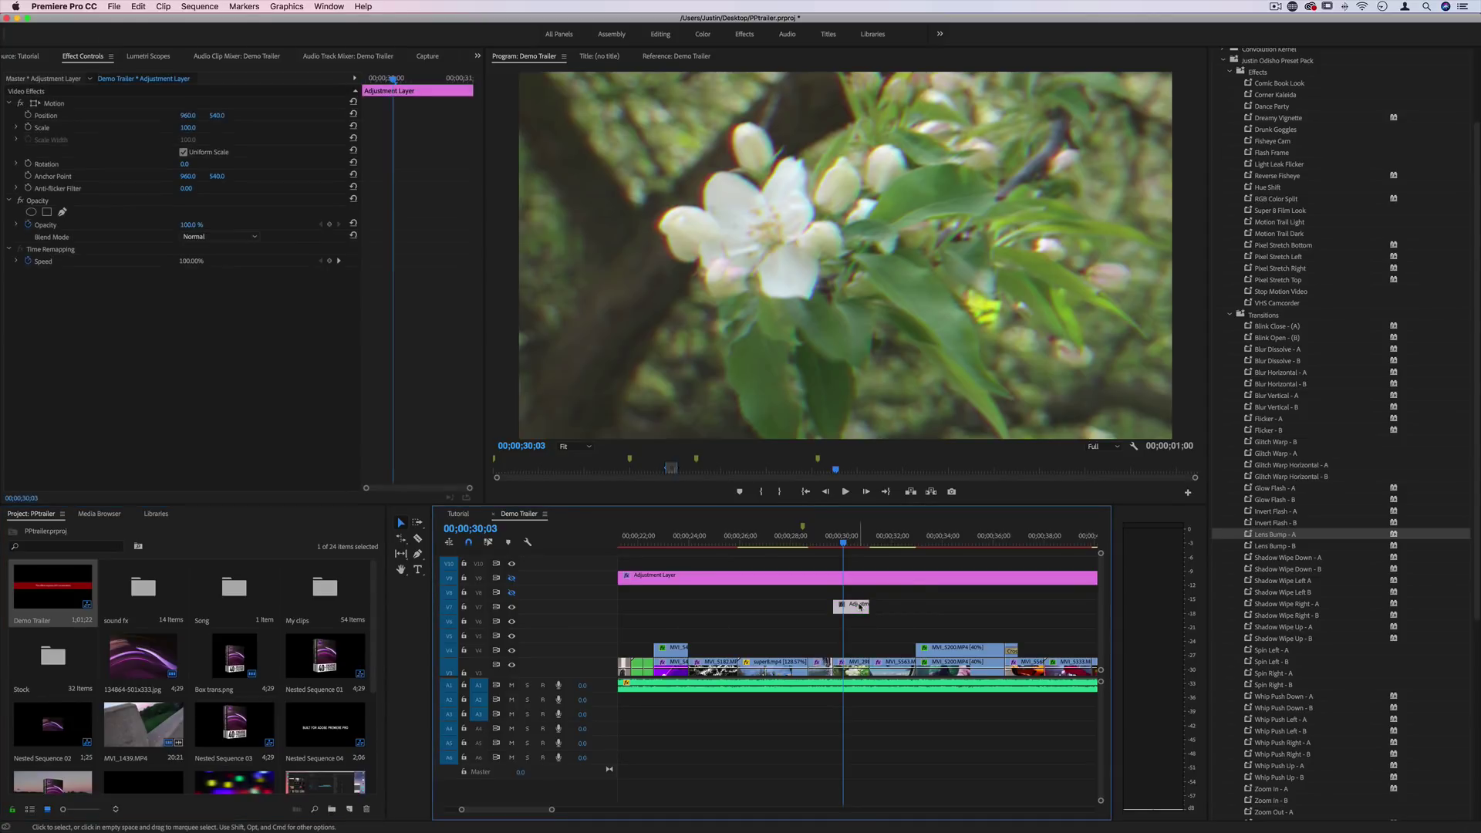
scroll(1307, 370, up, 5)
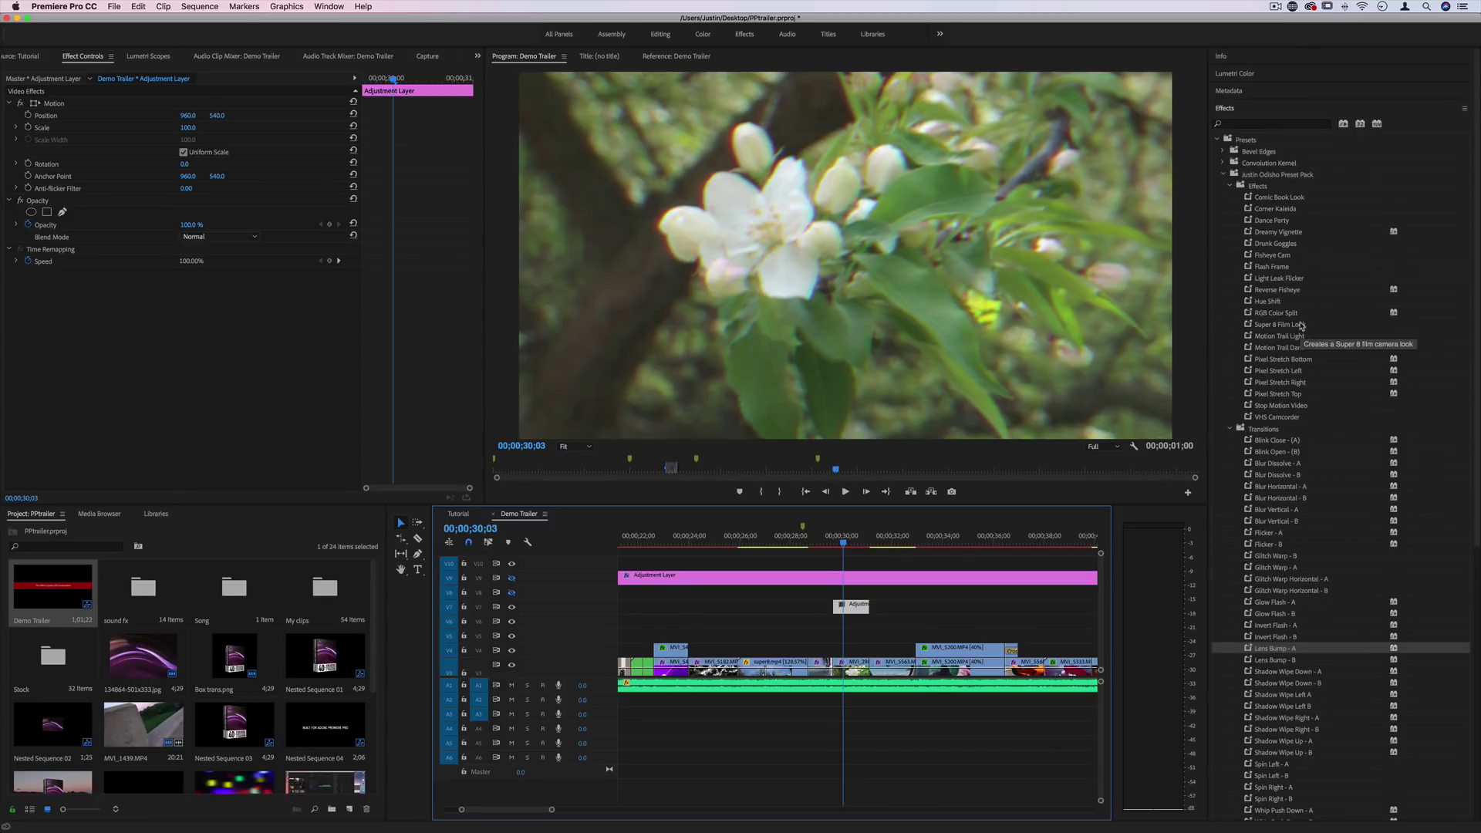
click(1277, 231)
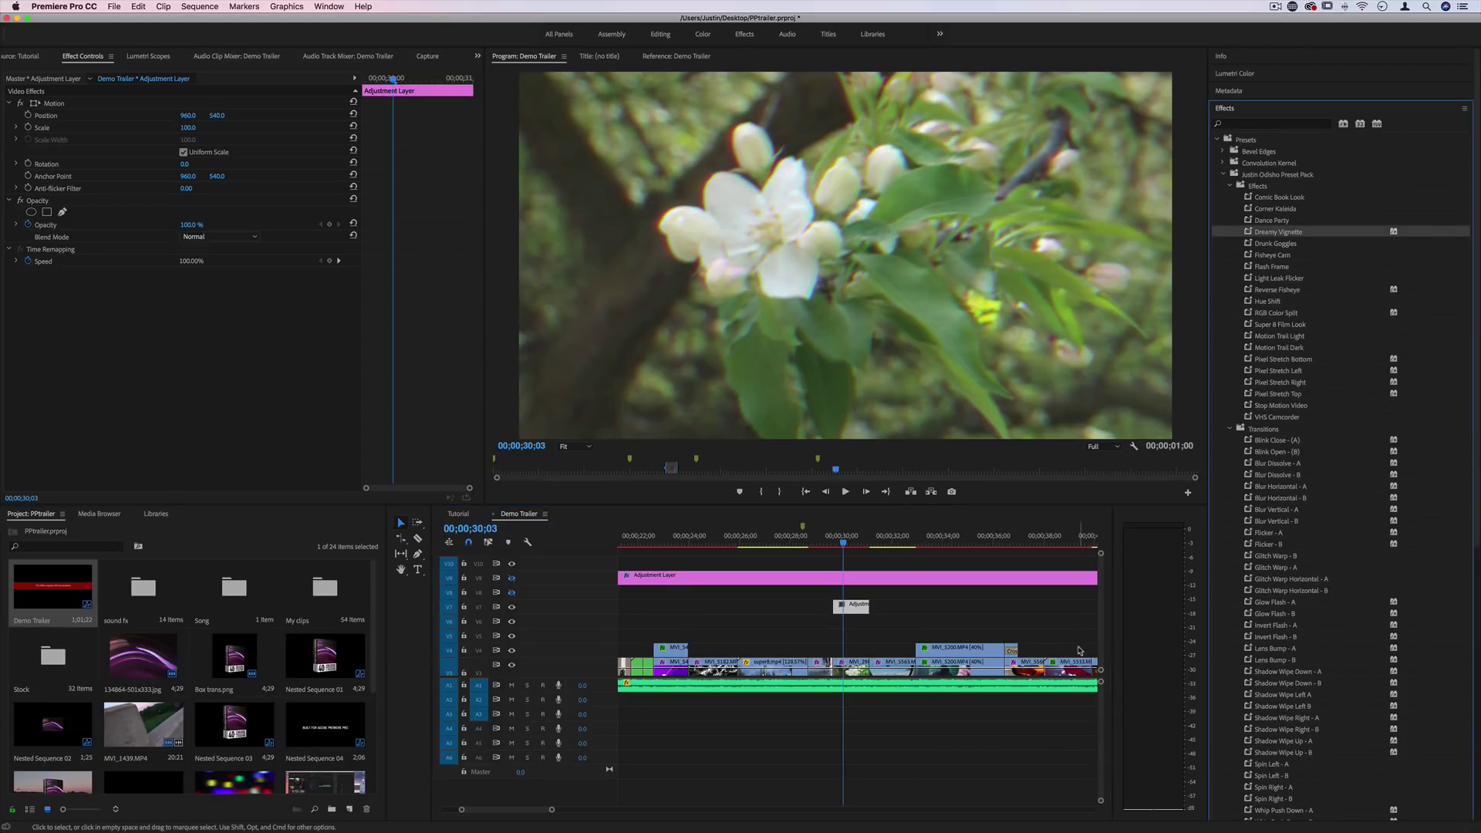
drag(1297, 234, 856, 577)
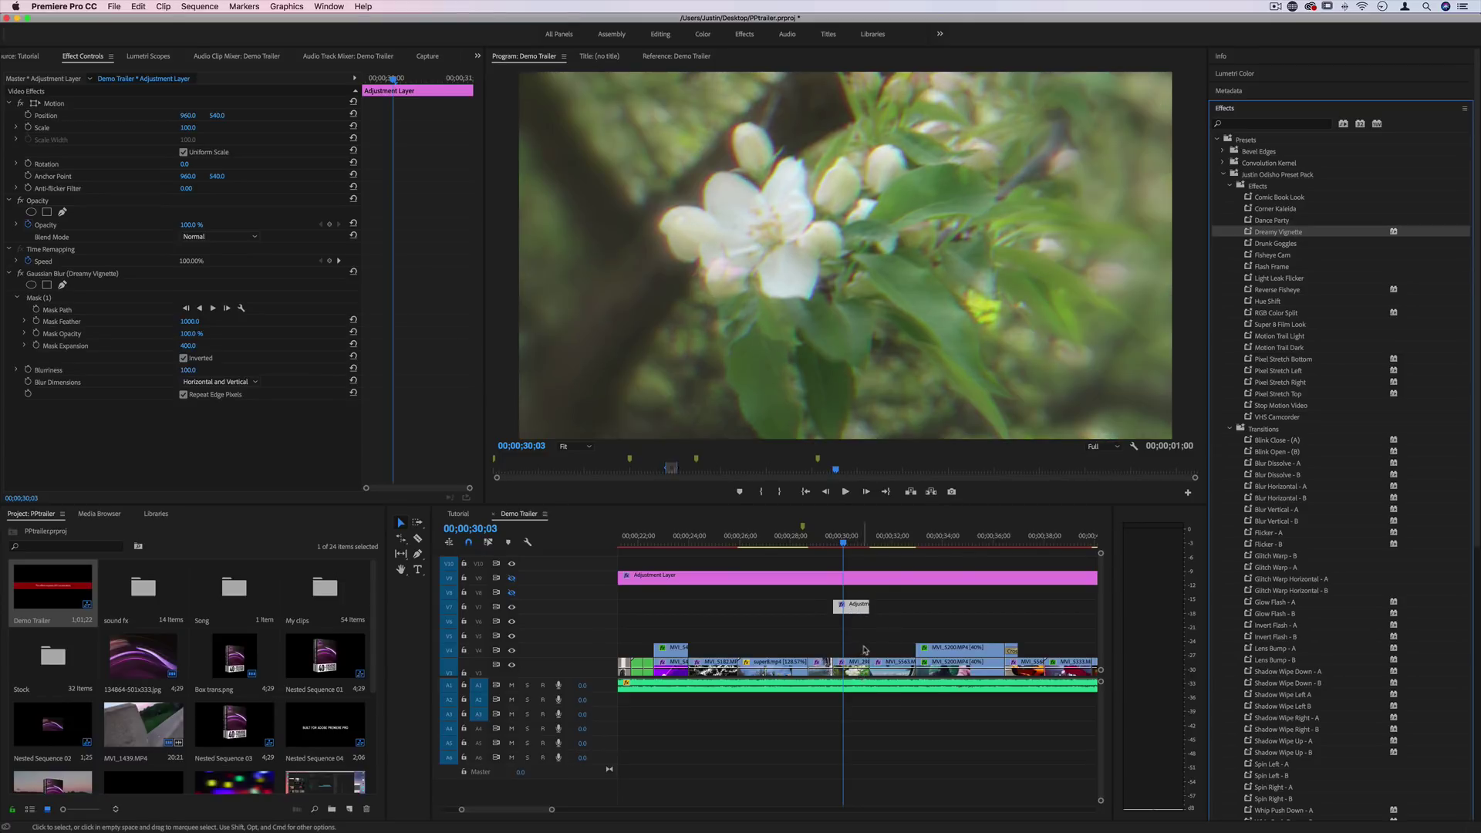
drag(869, 606, 977, 606)
drag(856, 540, 889, 542)
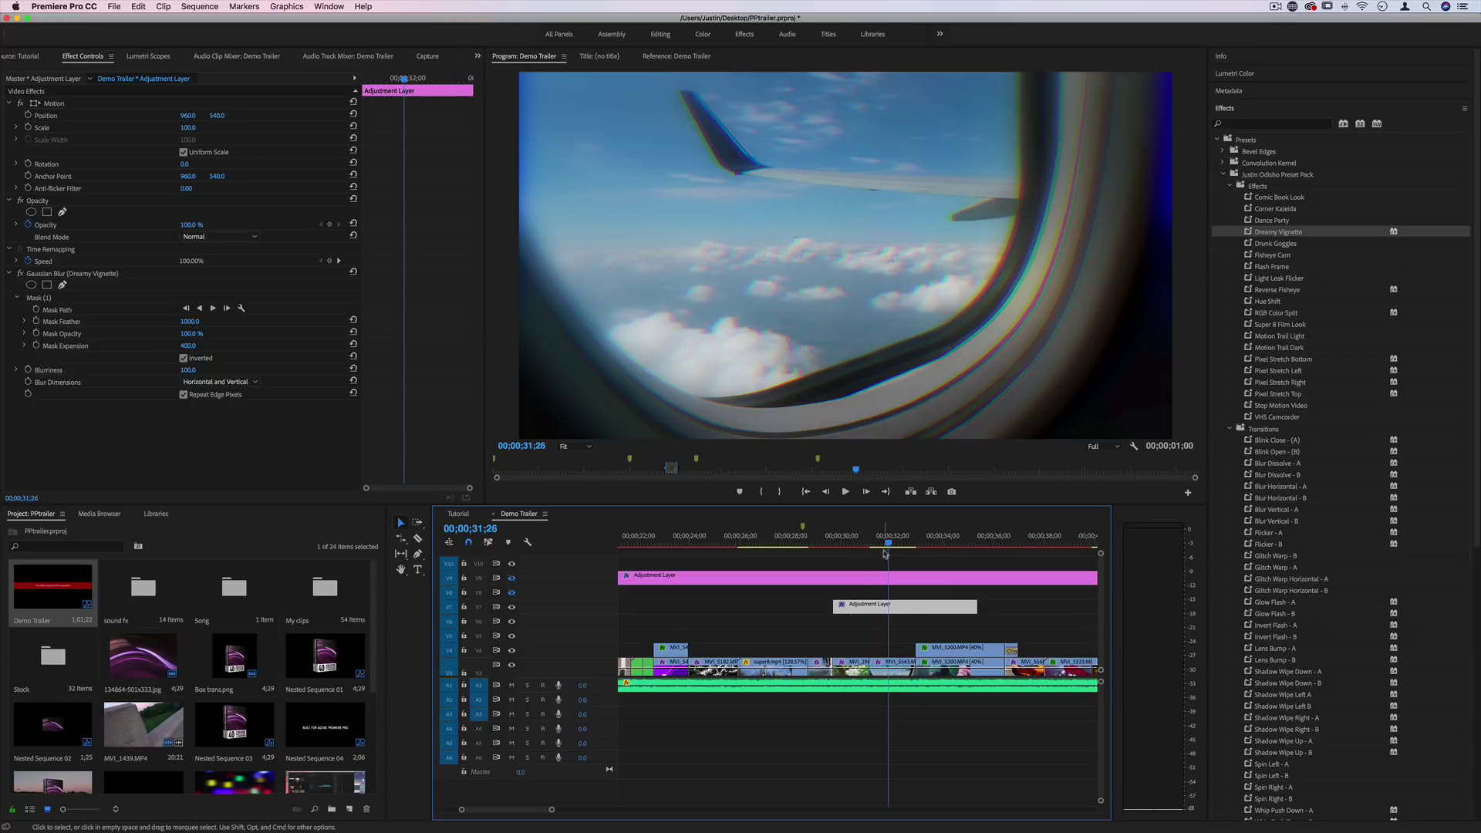
Extend the V7 Dreamy Vignette adjustment layer left over the fountain shot's end, then review it.
drag(834, 606, 737, 606)
drag(763, 549, 824, 551)
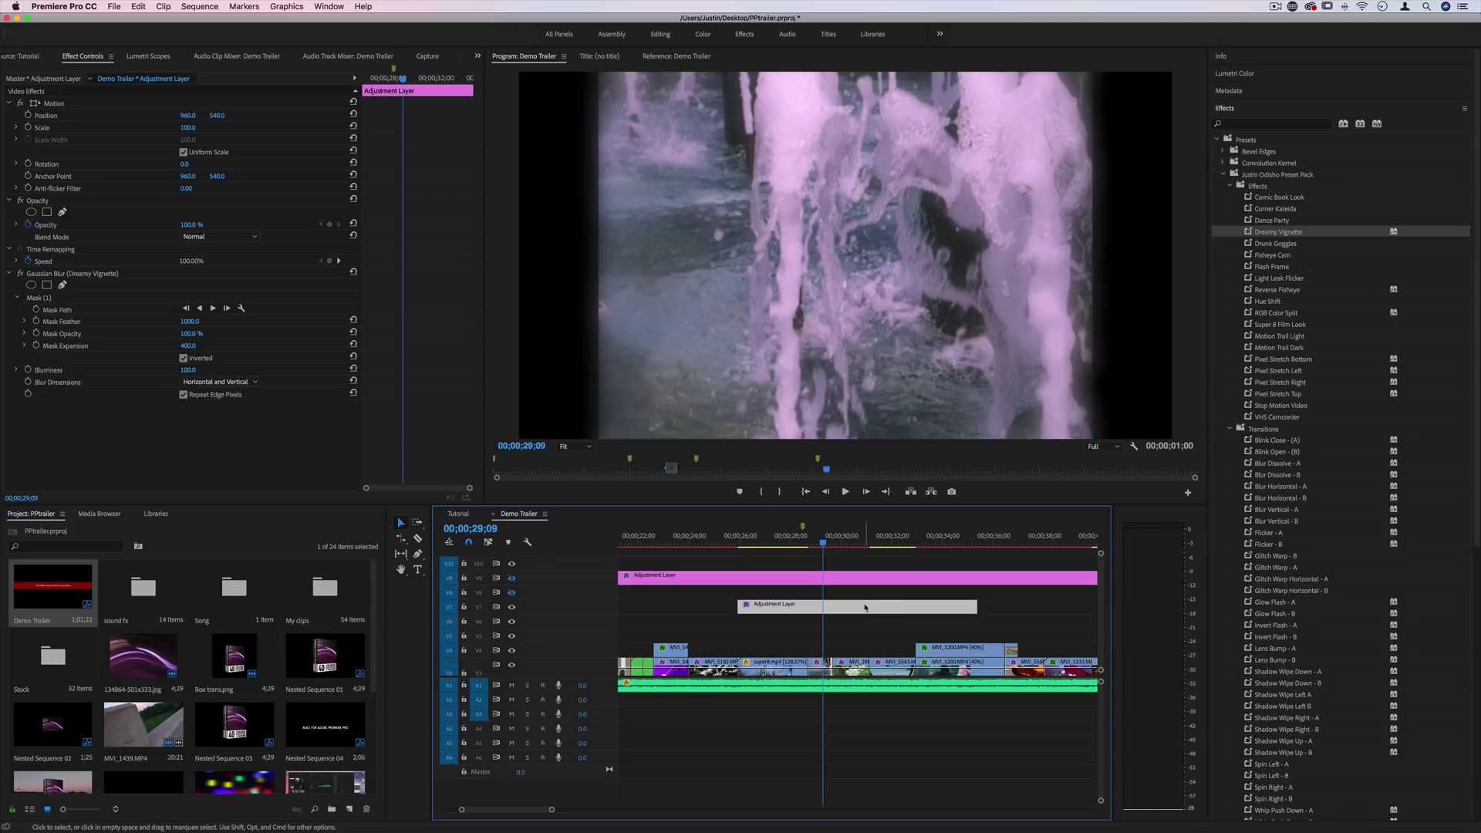
click(840, 537)
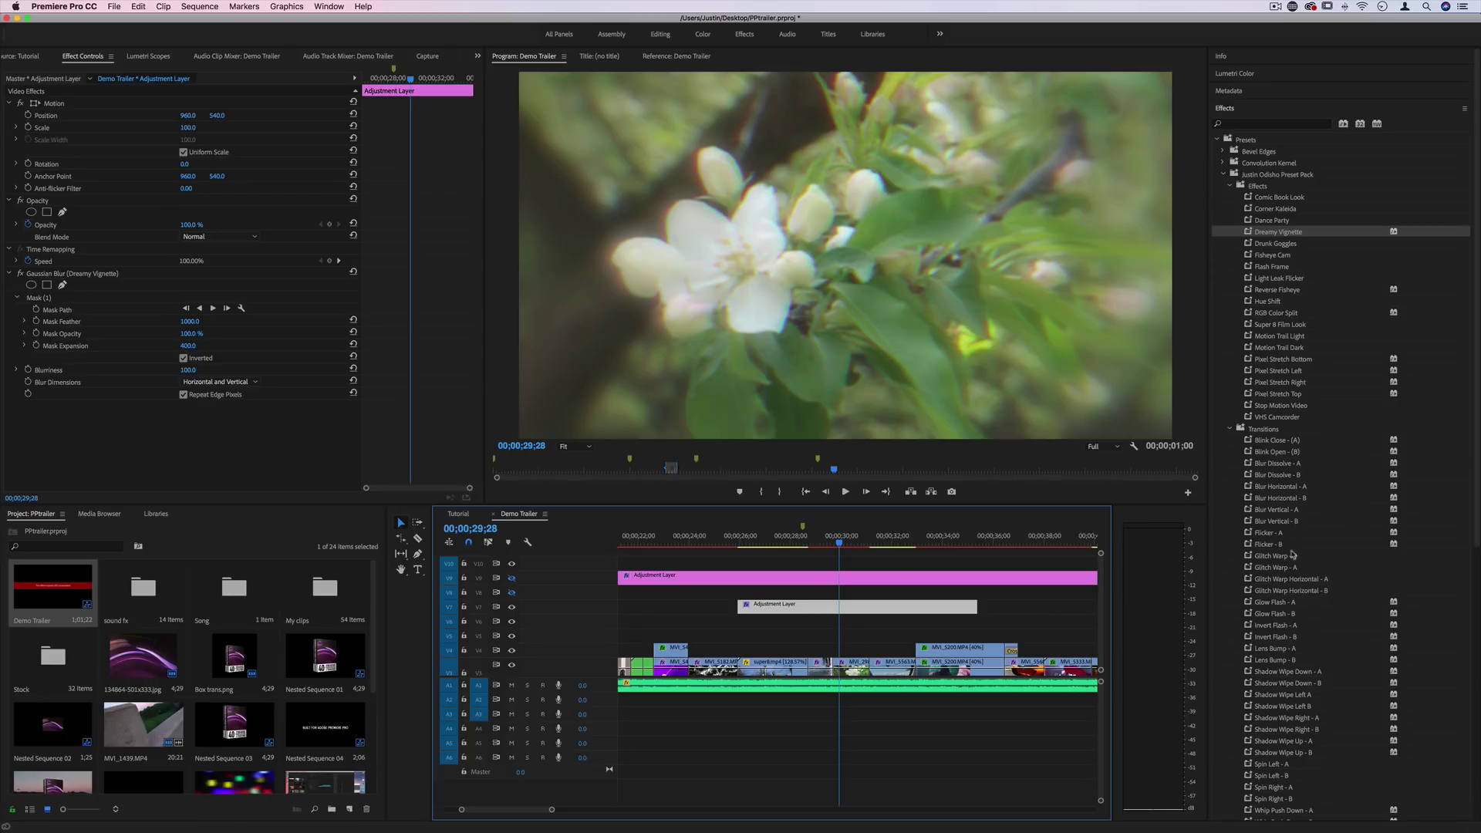
click(1269, 532)
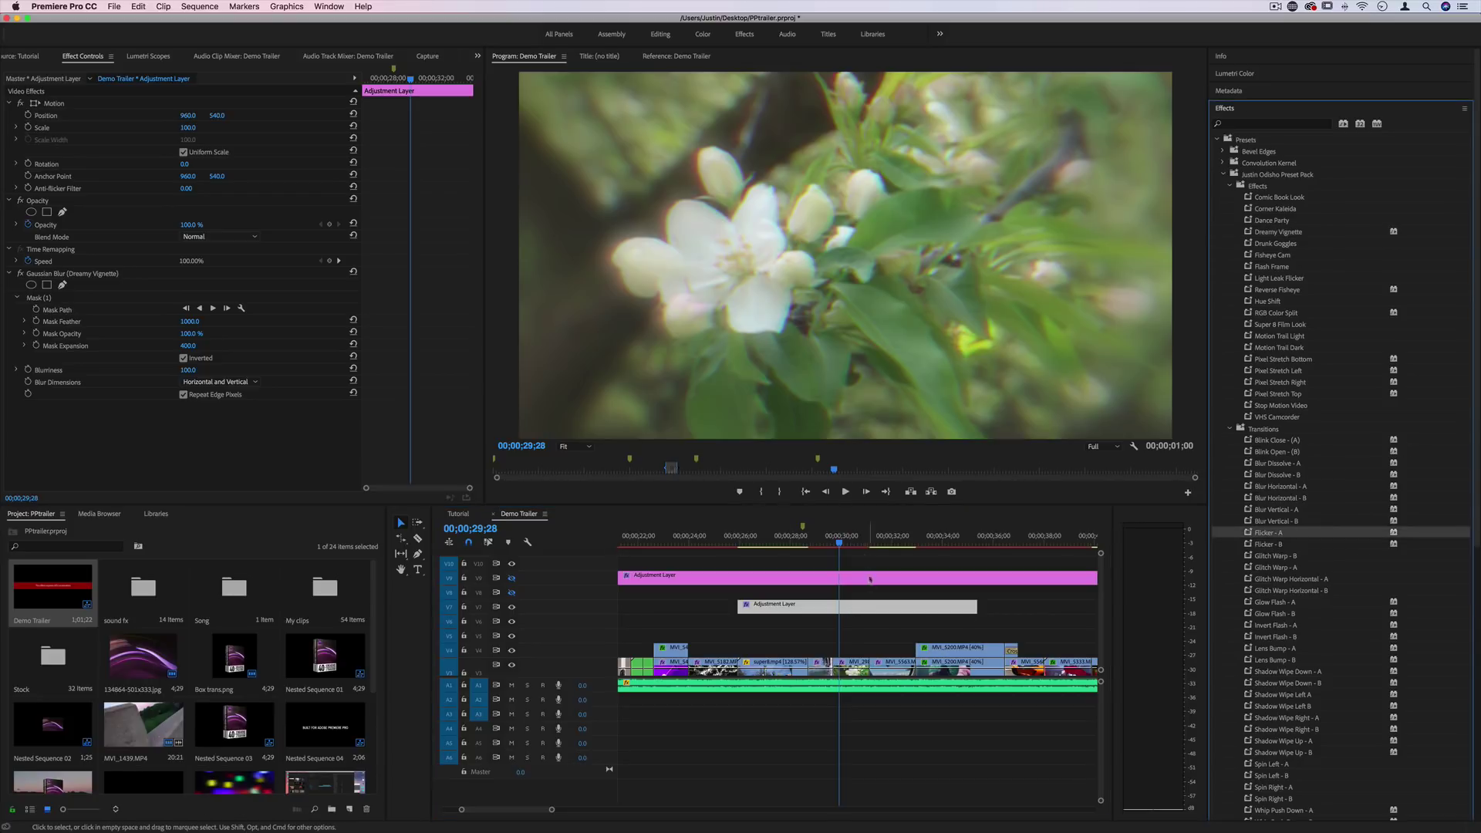
Play the vignetted 'A COLLECTION OF 40+ VIDEO EFFECTS & TRANSITIONS' title section from around 11 seconds.
scroll(859, 567, up, 5)
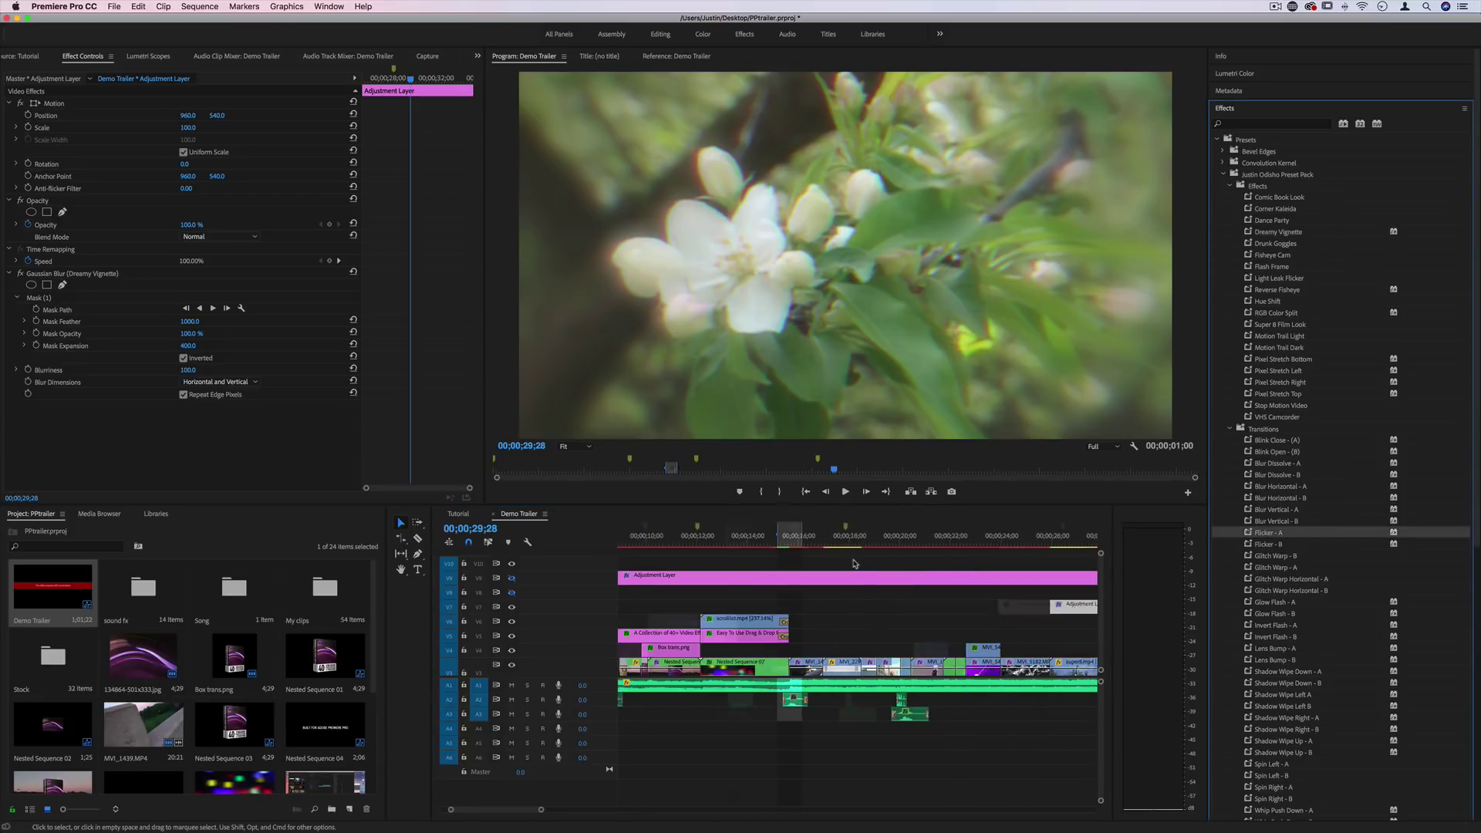
scroll(854, 563, up, 3)
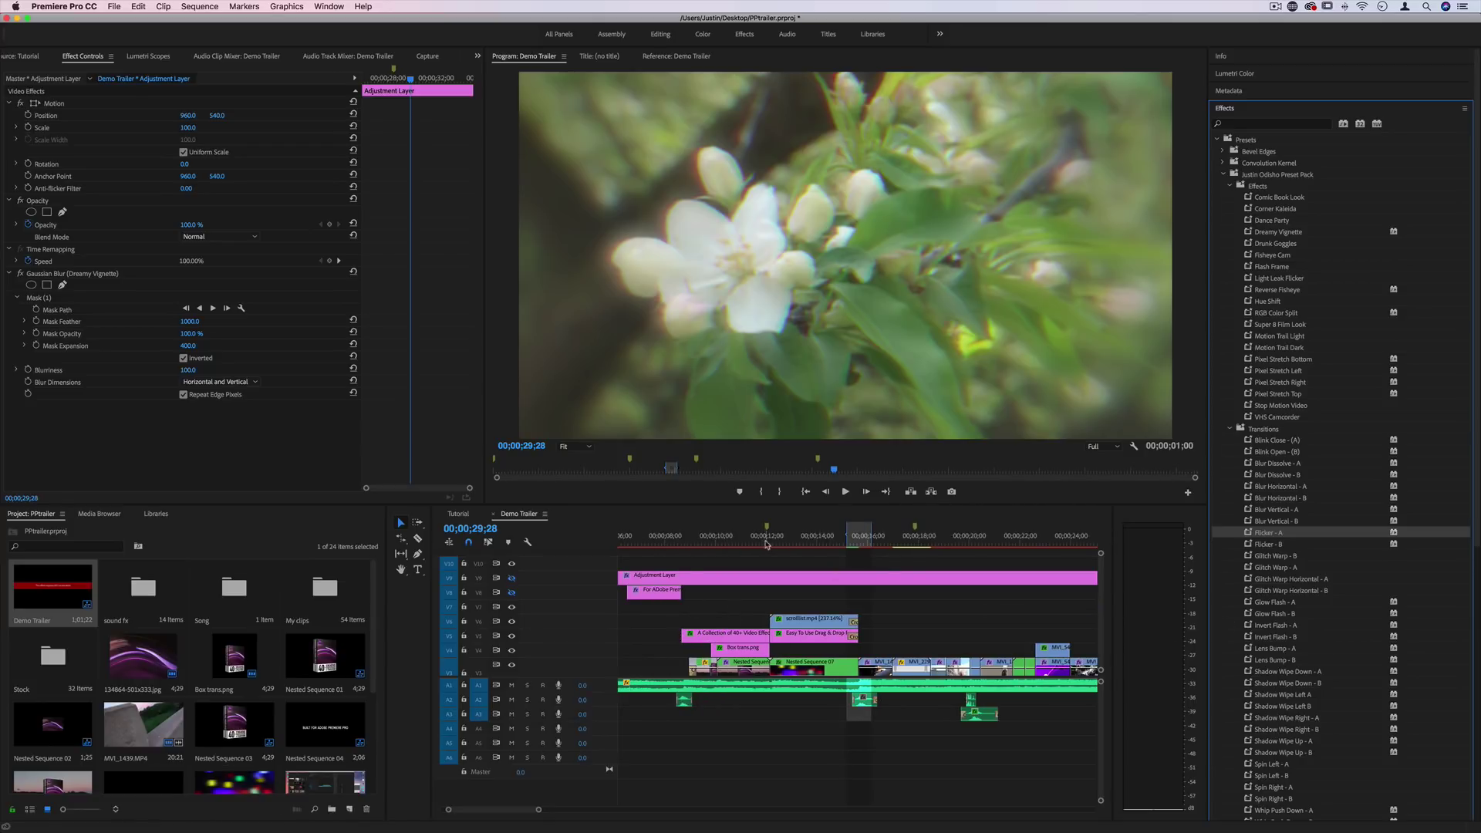
click(764, 543)
mouse_move(765, 544)
mouse_down()
mouse_move(688, 545)
mouse_move(786, 544)
mouse_up()
key(space)
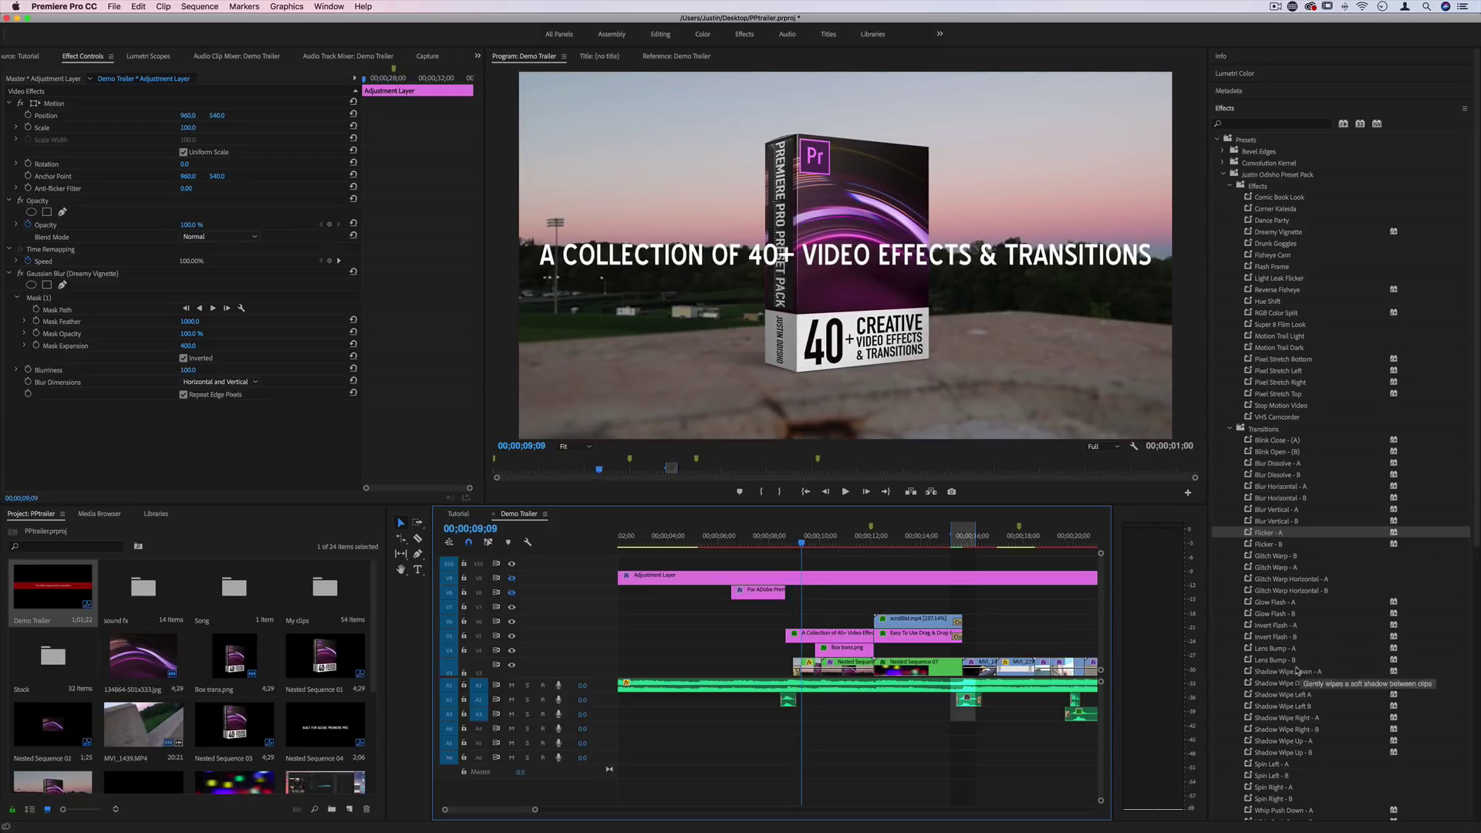
scroll(1281, 728, down, 5)
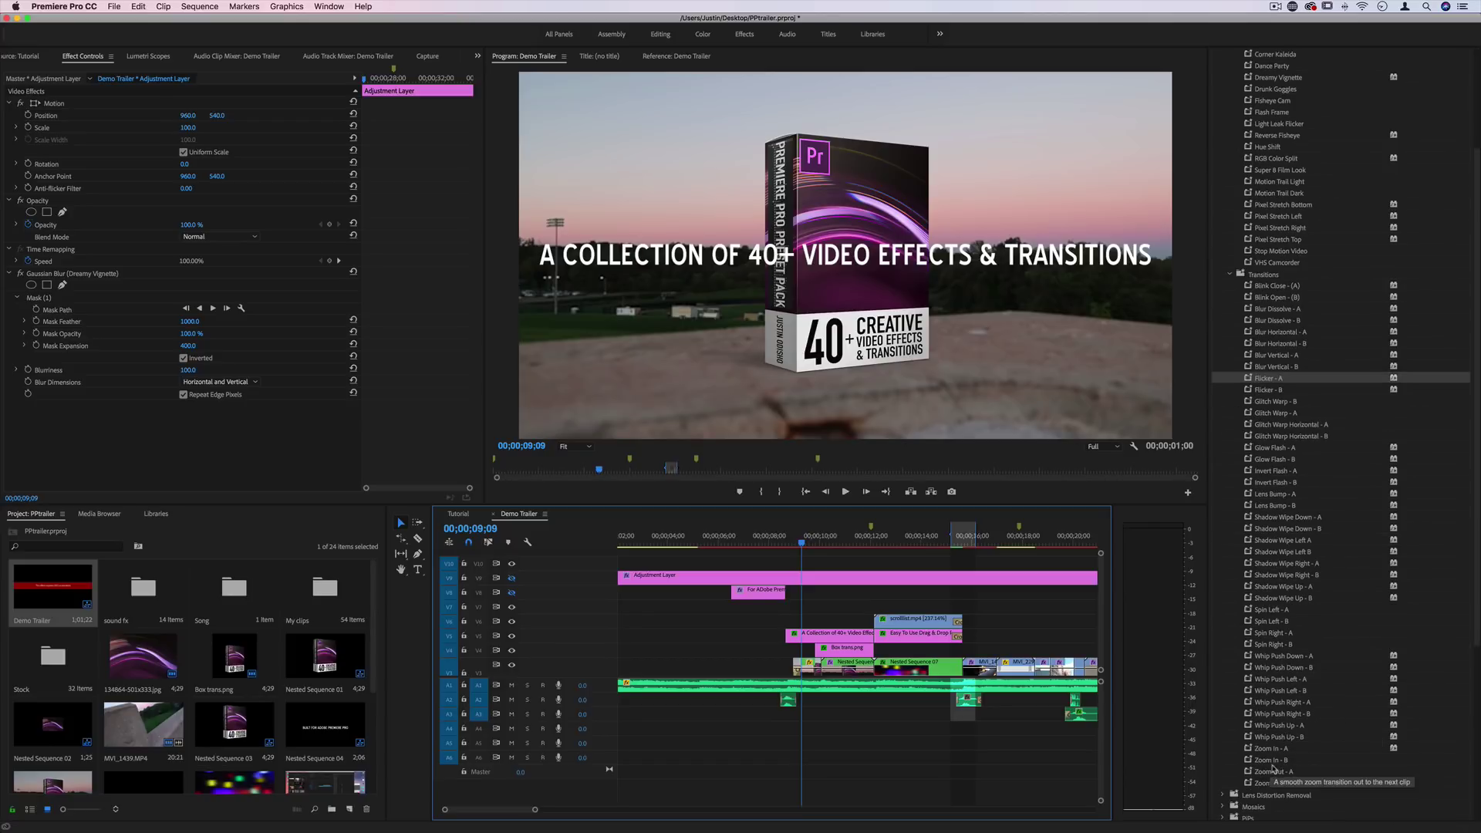
scroll(1282, 711, up, 5)
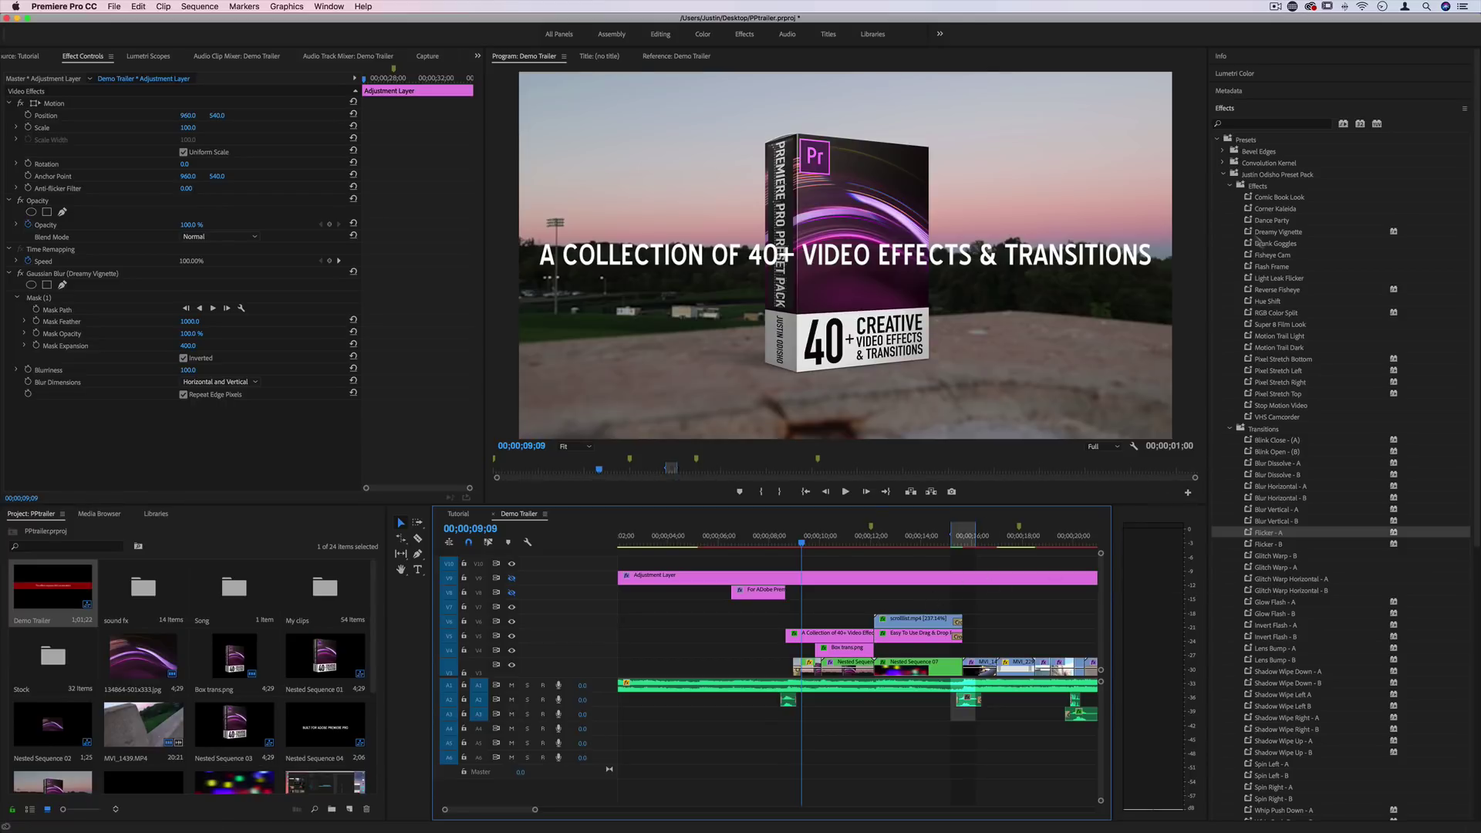
Fit the whole sequence in the timeline and move the playhead to the city street shot near 14 seconds.
key(backslash)
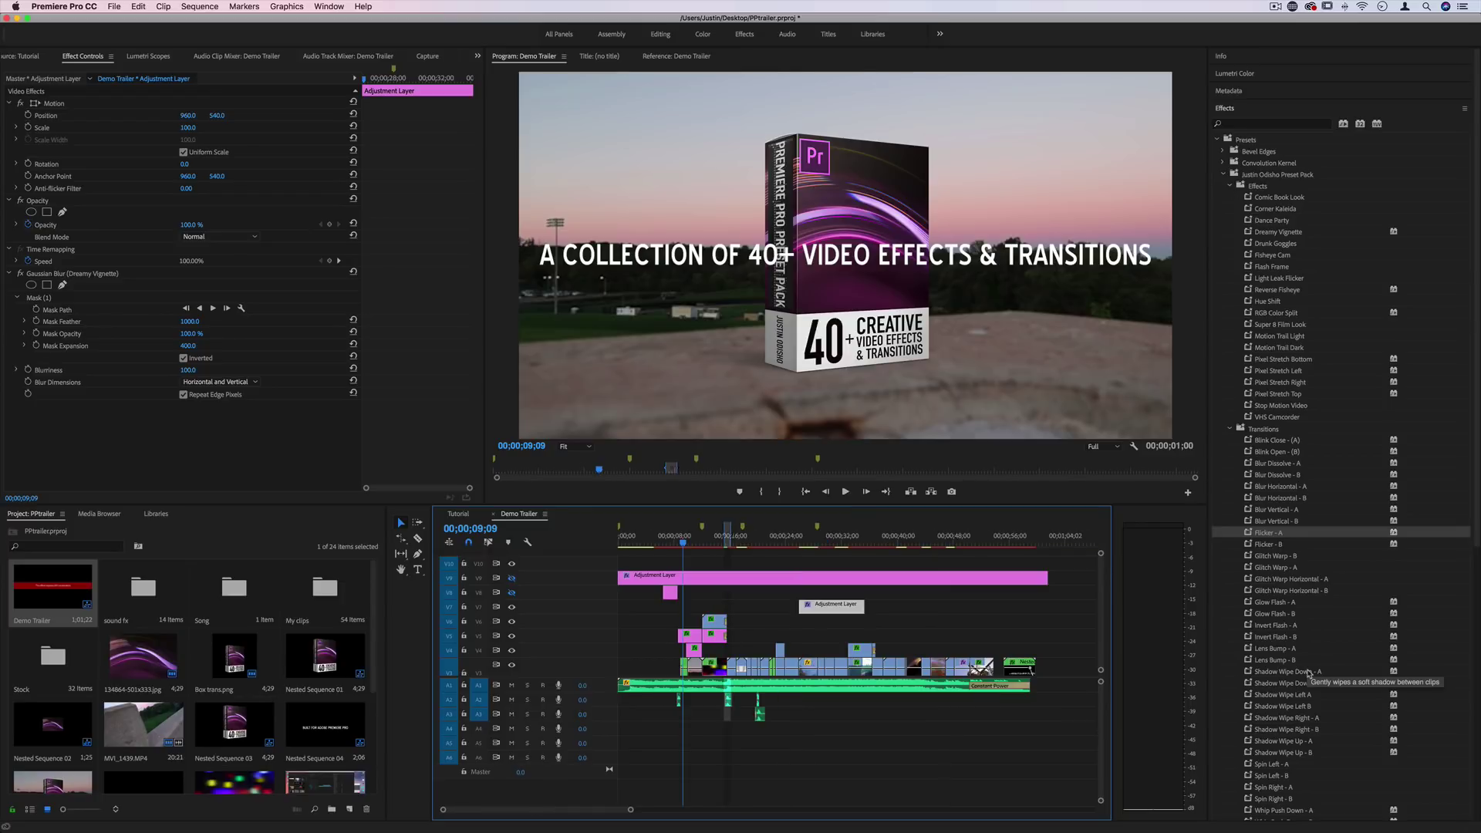
drag(683, 544, 891, 549)
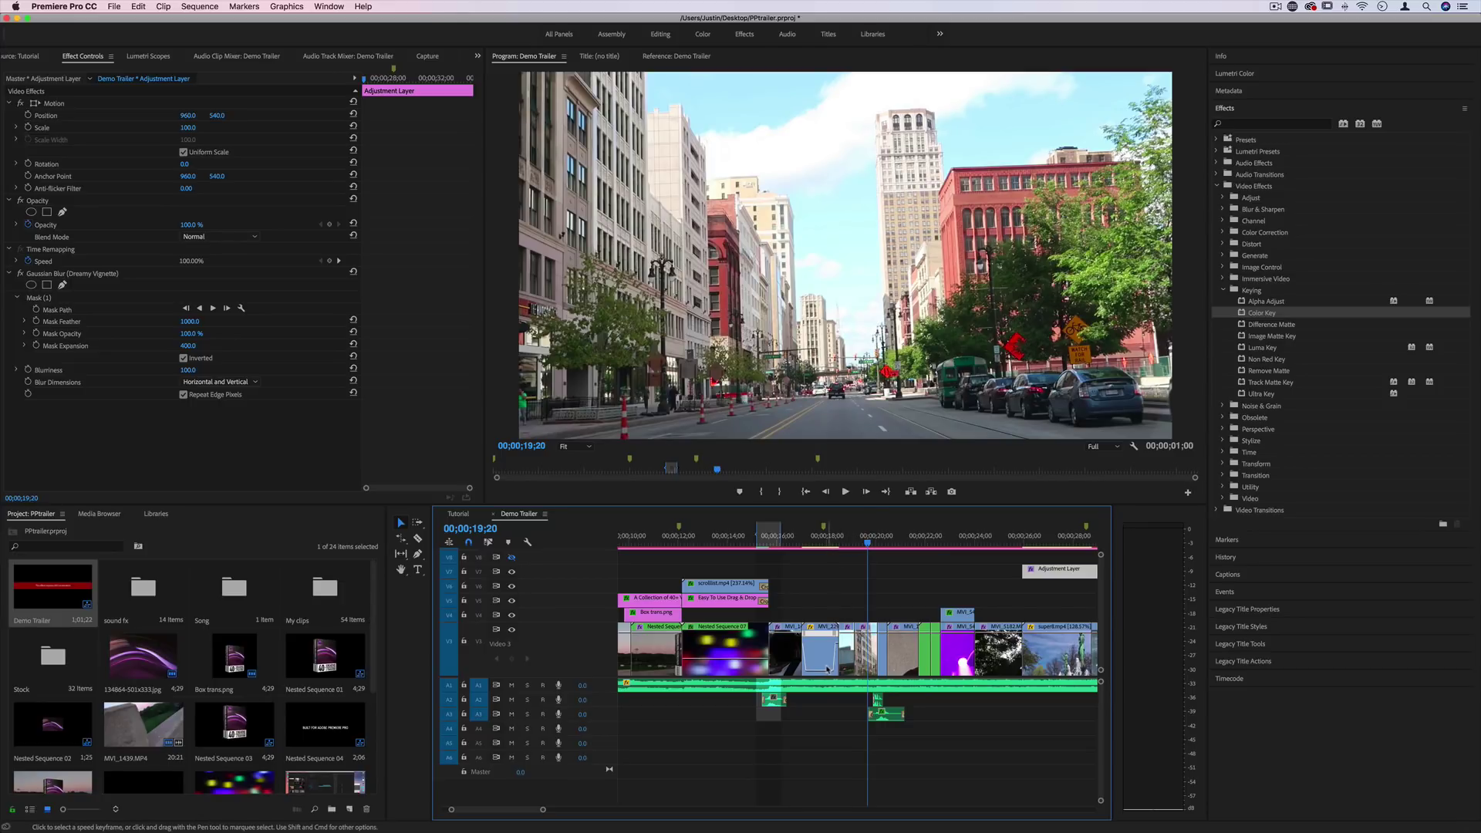
click(81, 274)
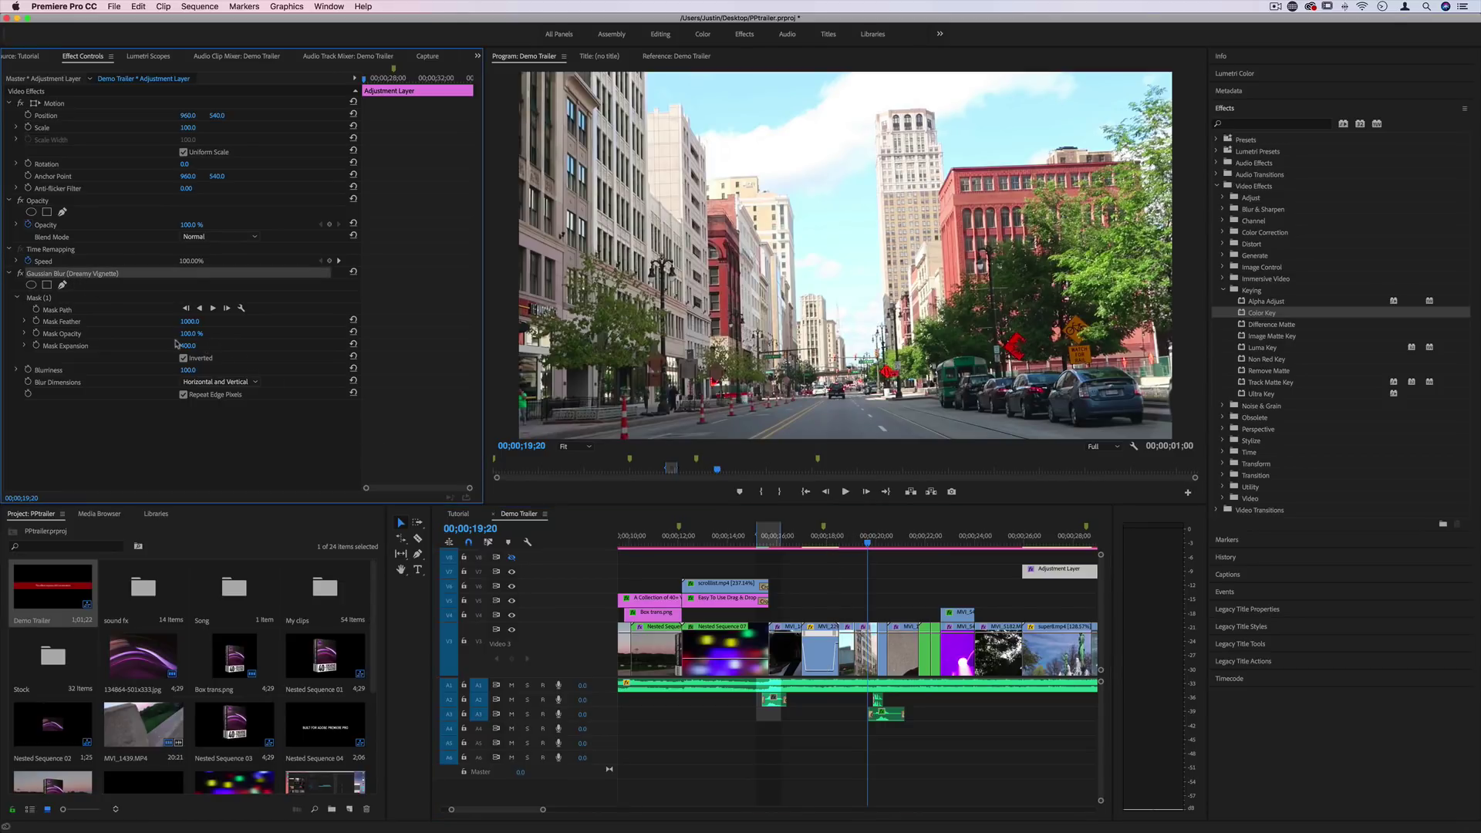